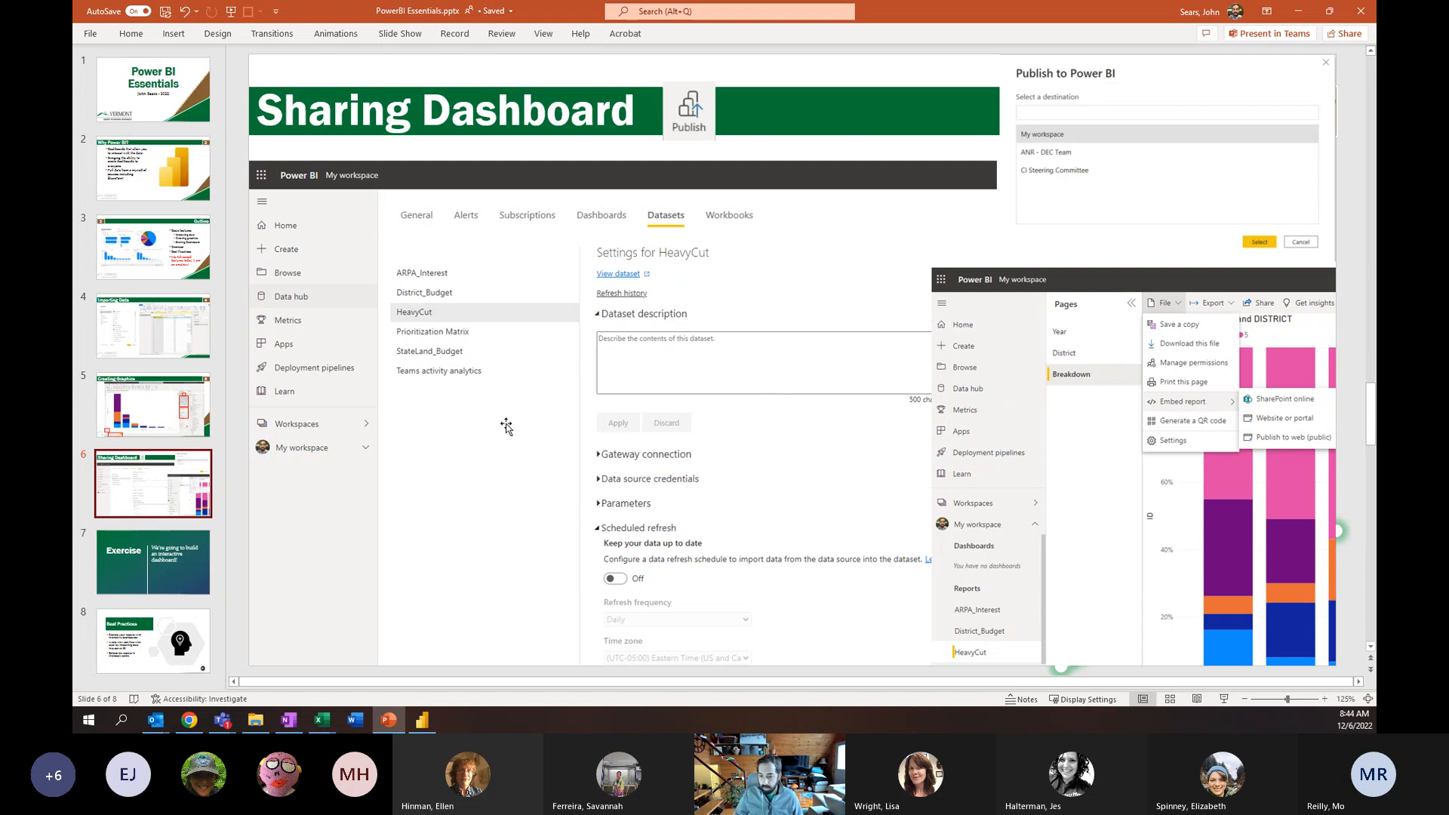
Switch to Power BI Desktop and start importing the Excel workbook ITFPRLicensing (1).xlsx from the Downloads folder
left_click(422, 720)
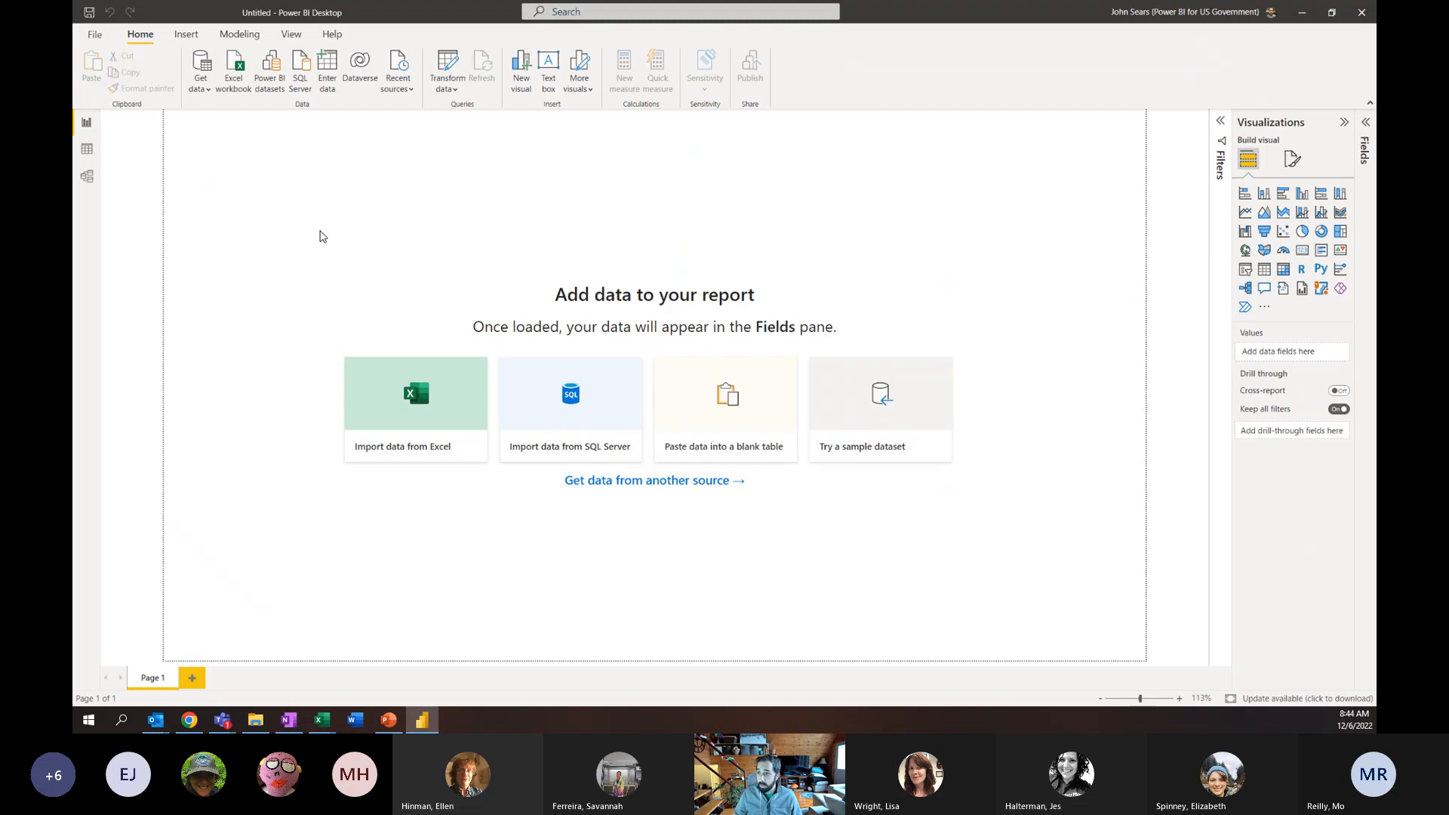
left_click(204, 92)
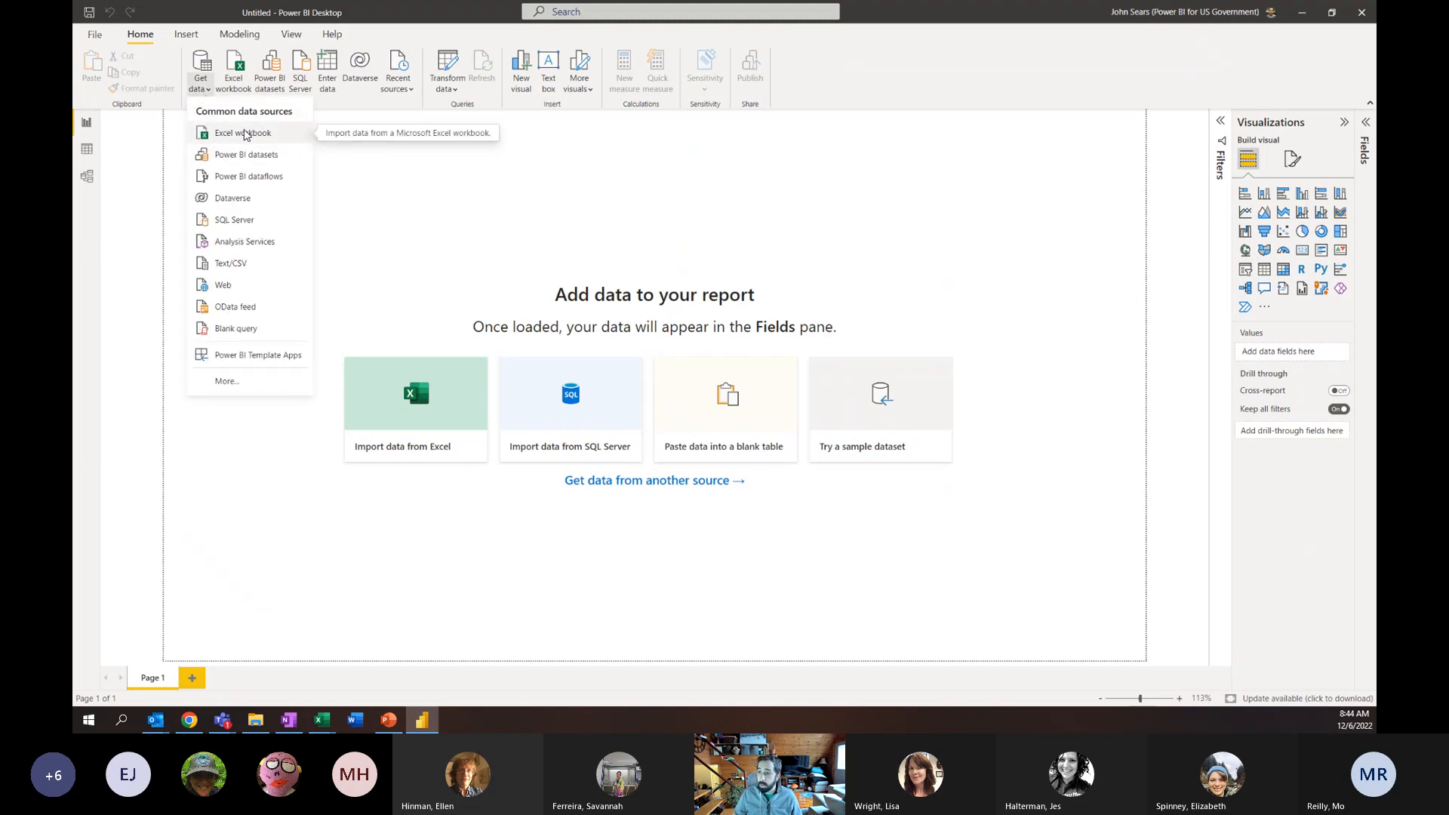
left_click(435, 223)
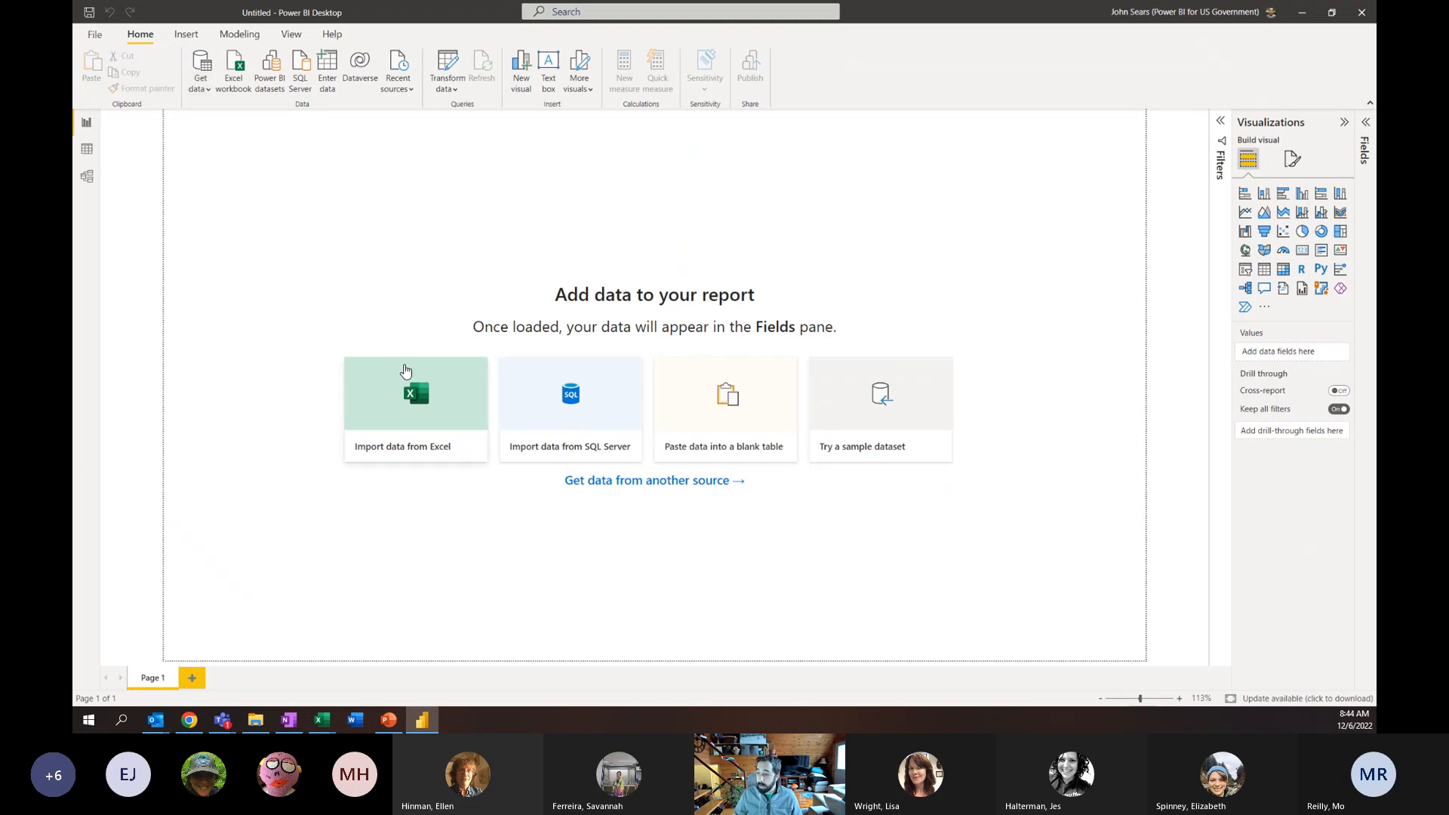
left_click(410, 395)
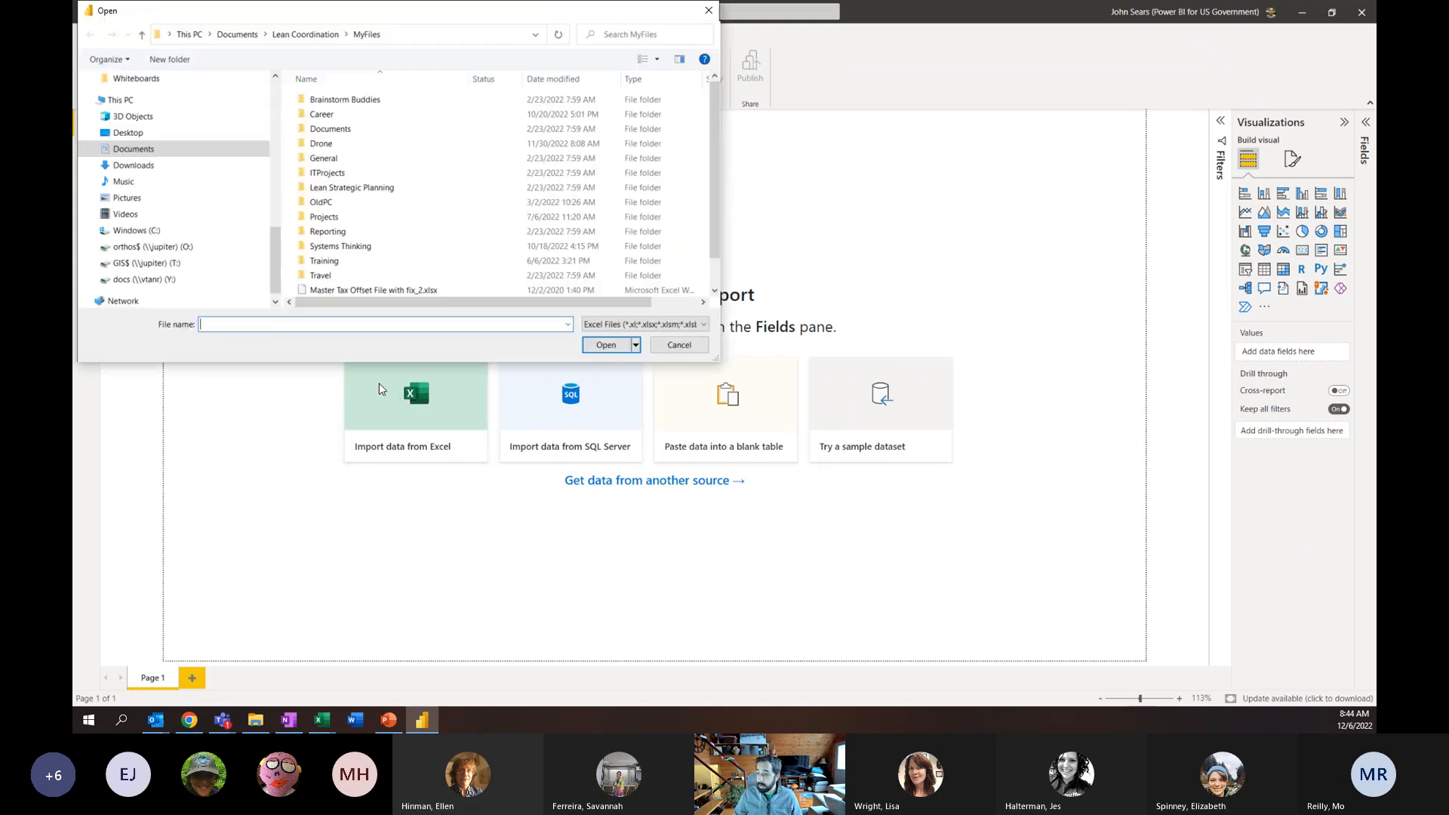
scroll(212, 188, "up", 10)
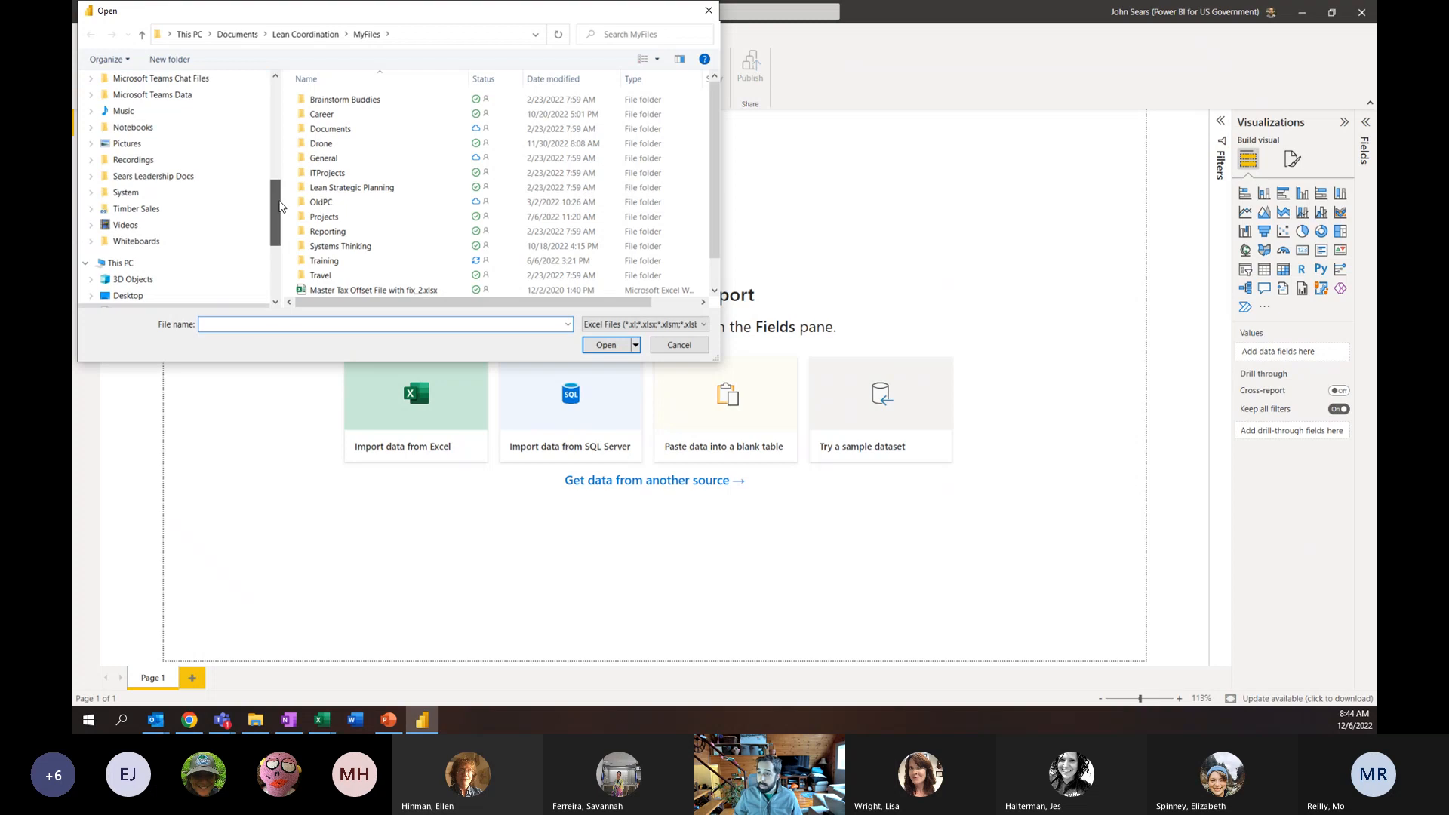
left_click(152, 125)
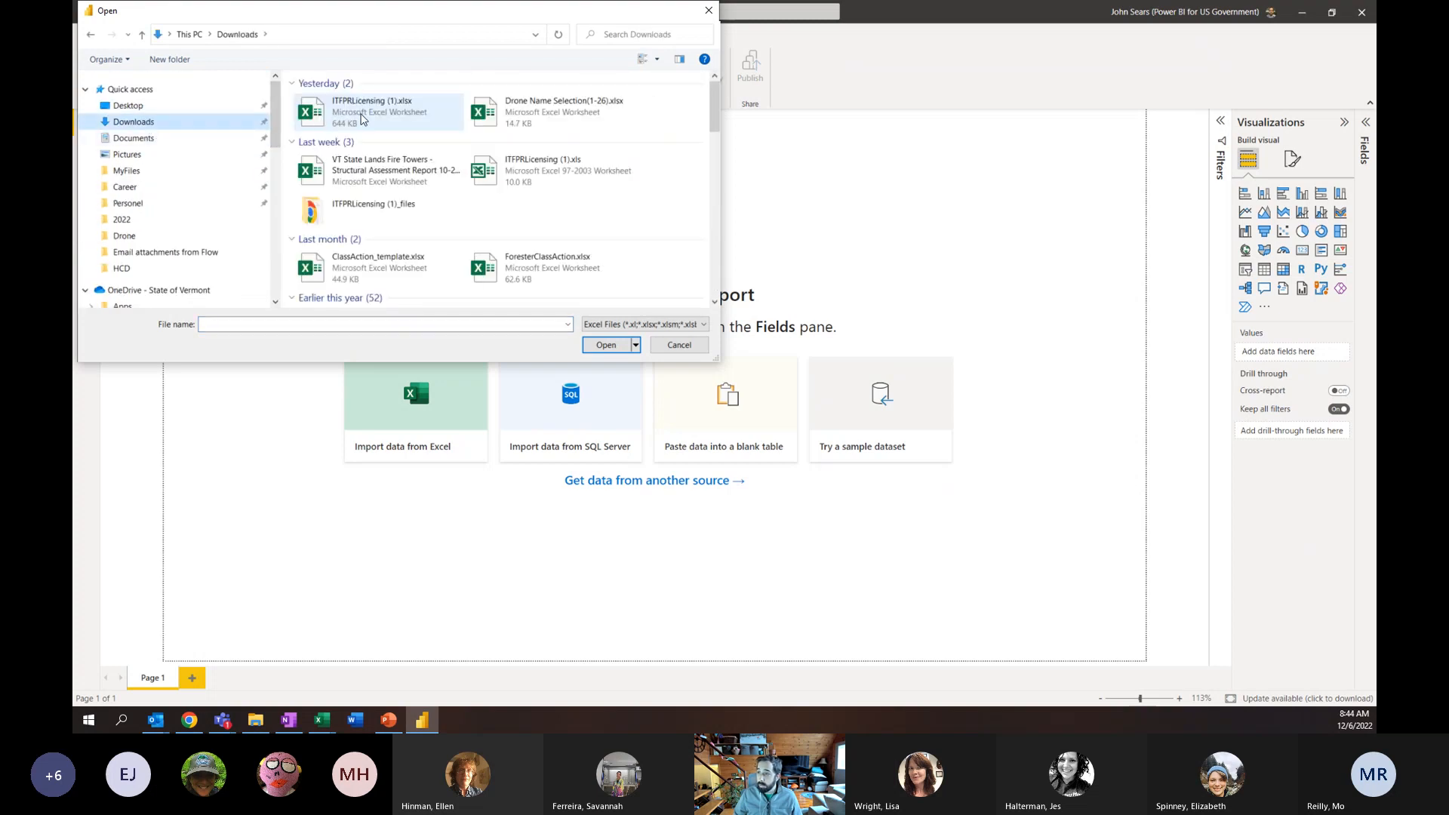
double_click(363, 119)
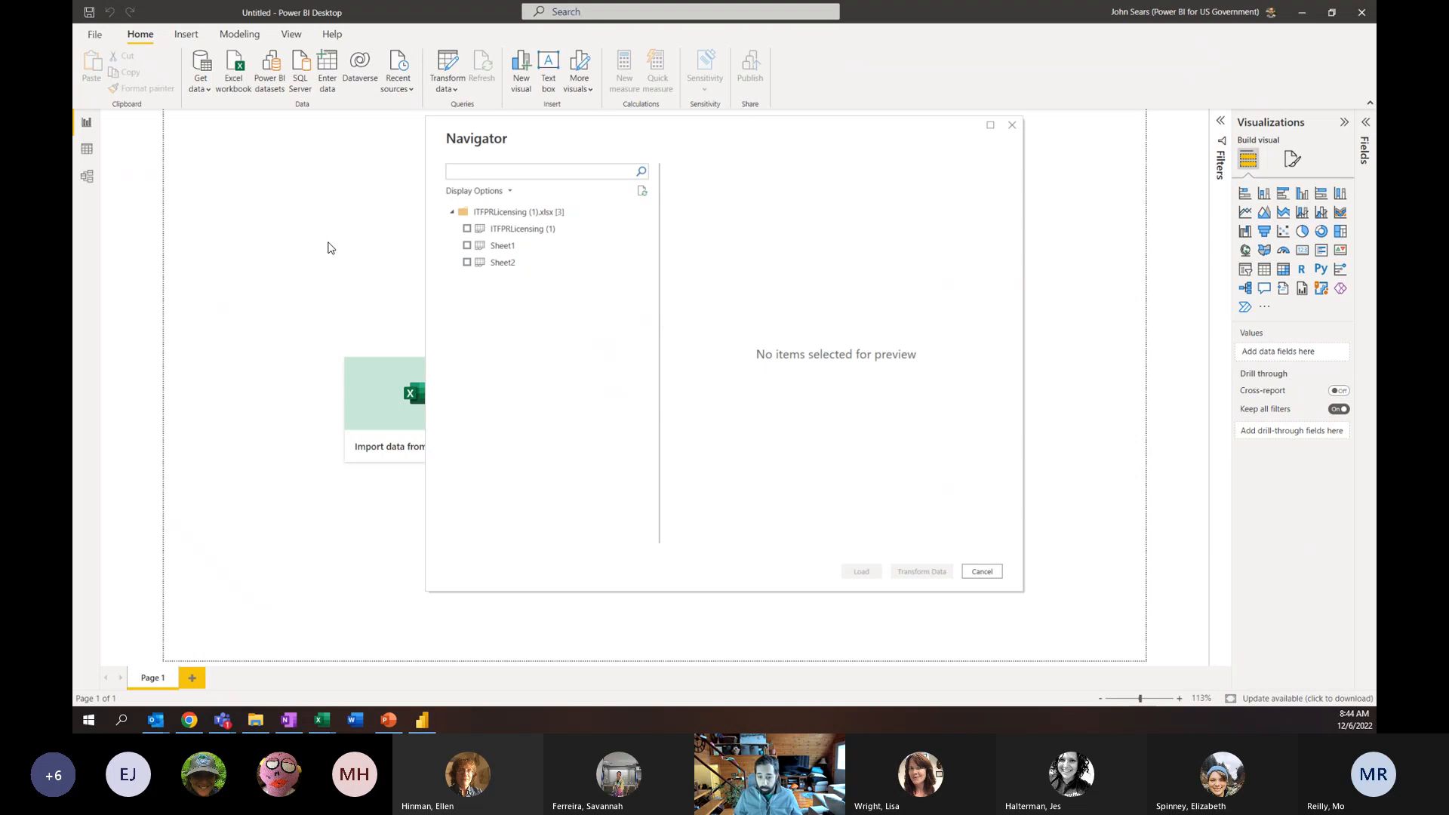
Select the ITFPRLicensing (1) sheet for import, open it in Power Query Editor and enlarge the editor window
left_click(467, 230)
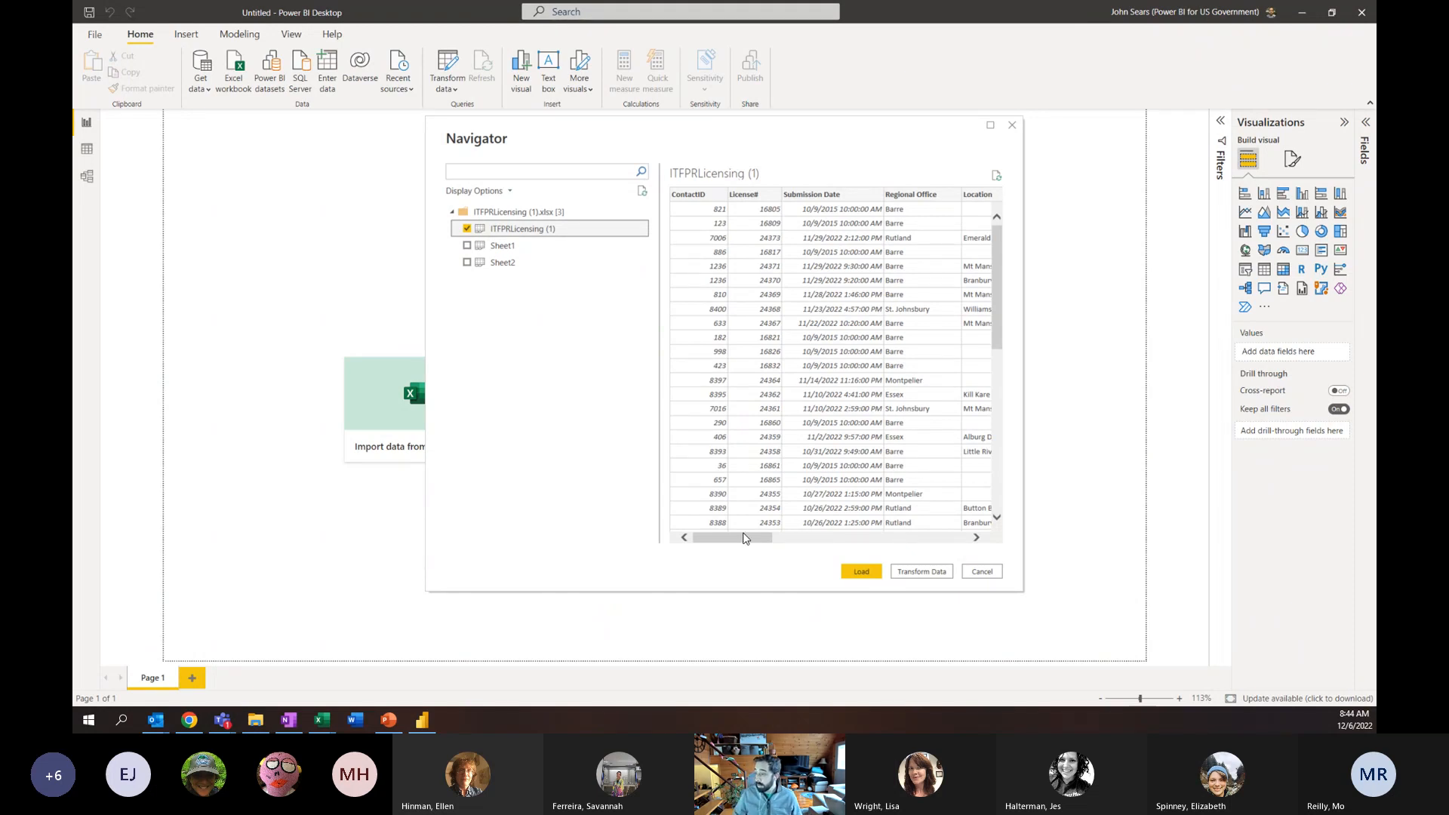
left_click_drag(739, 545, 913, 545)
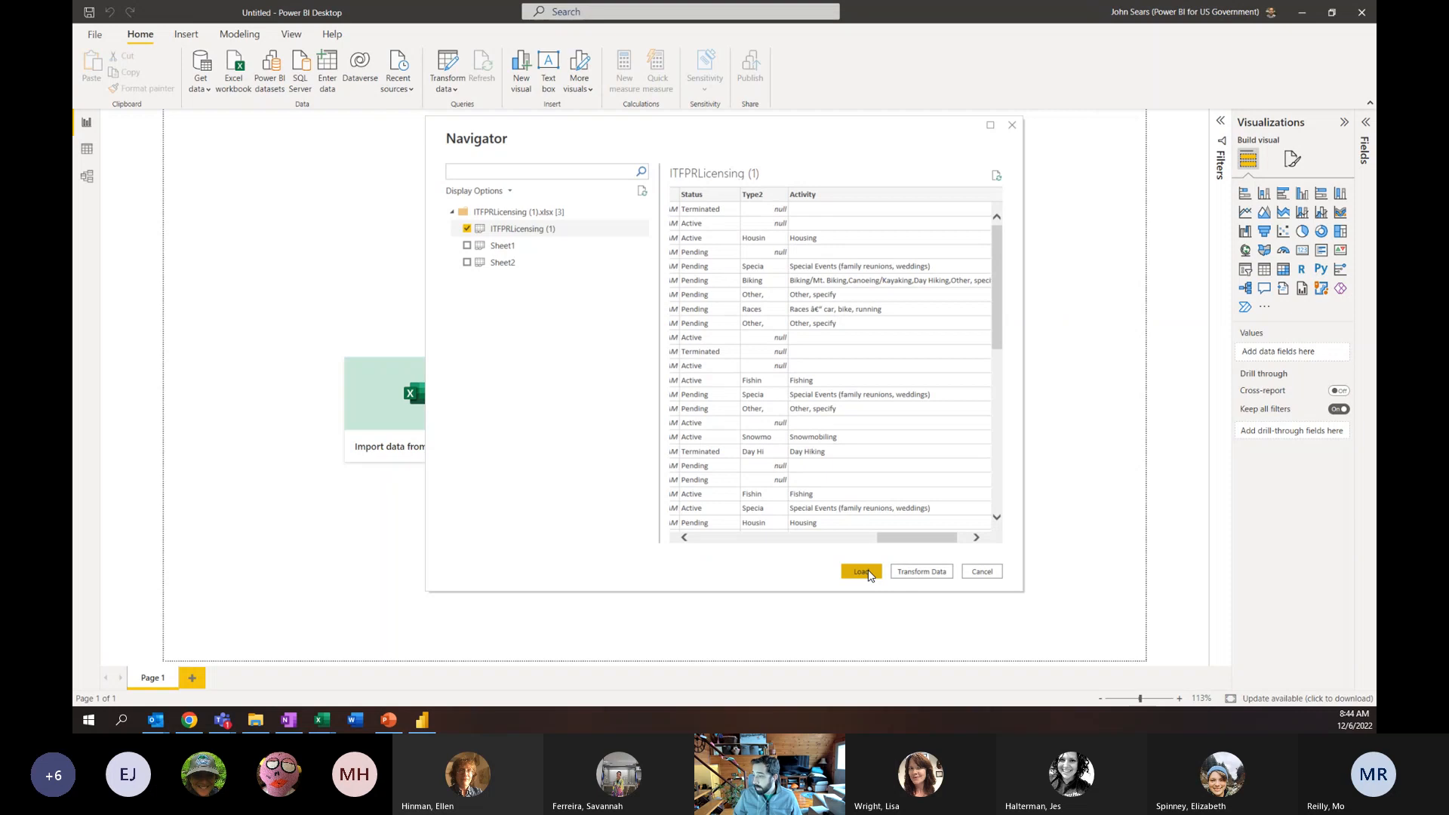
left_click(927, 575)
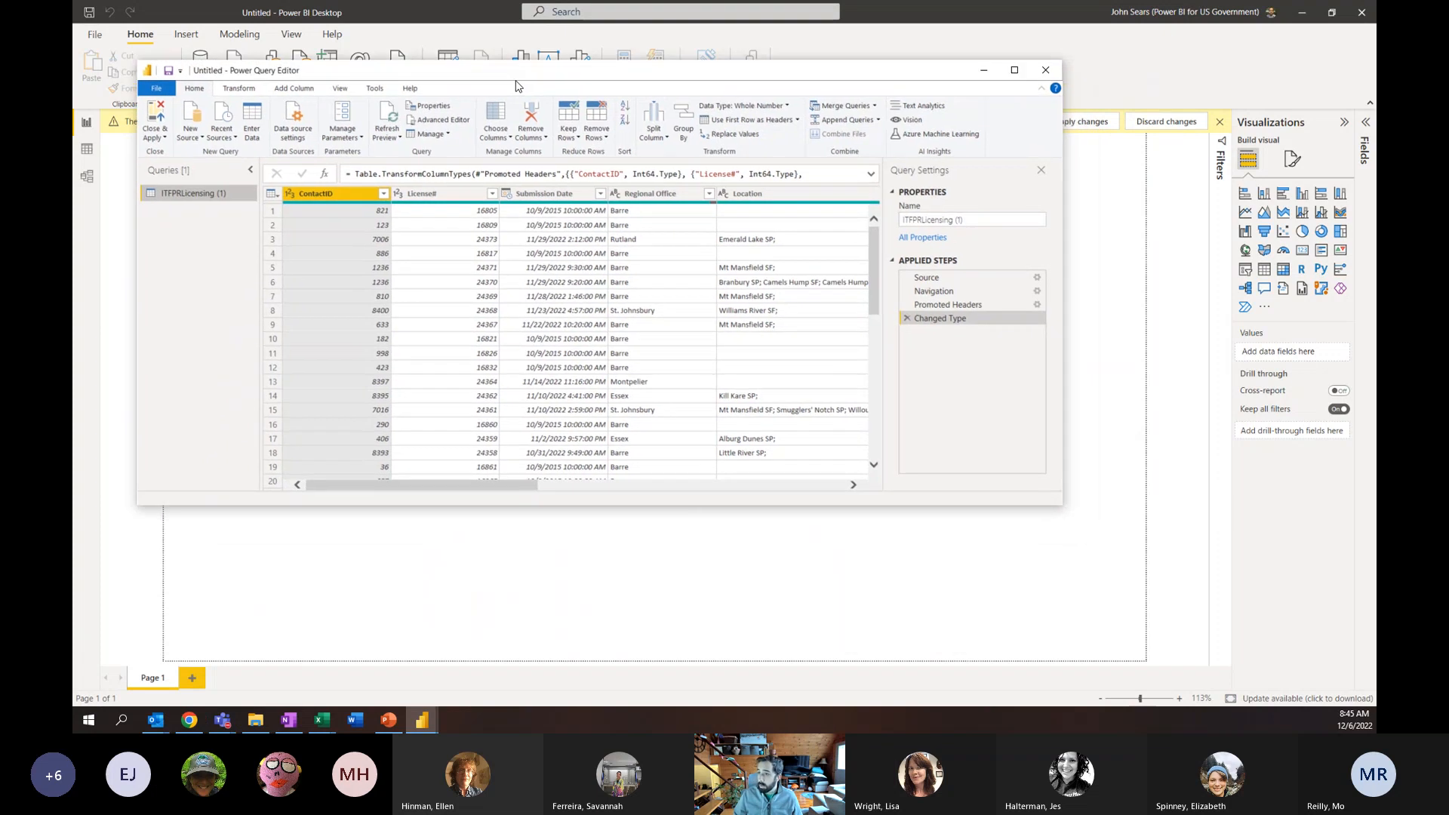
left_click_drag(1055, 486, 1206, 639)
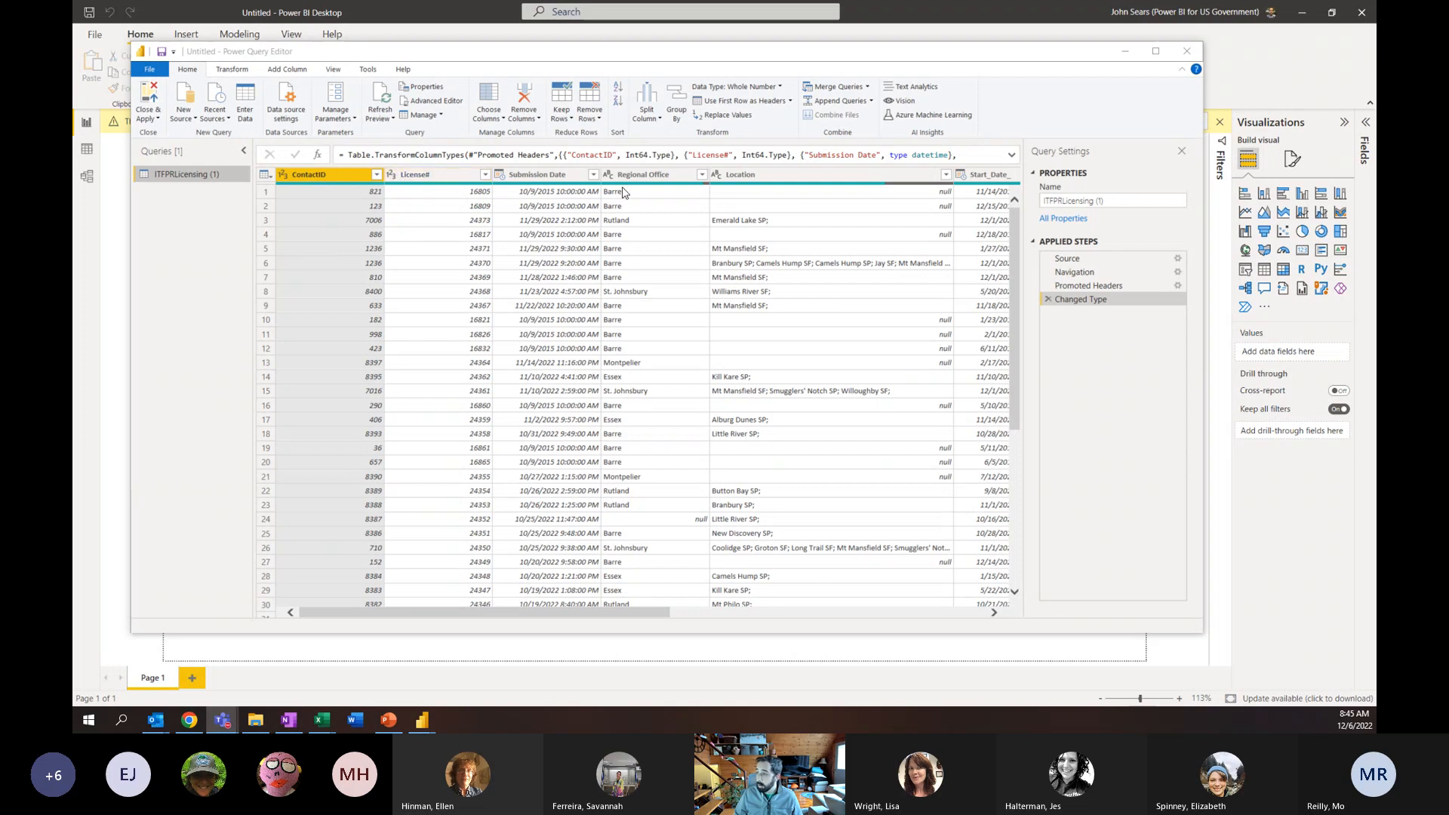
Examine the filter values available for the Status column
left_click_drag(475, 614, 797, 619)
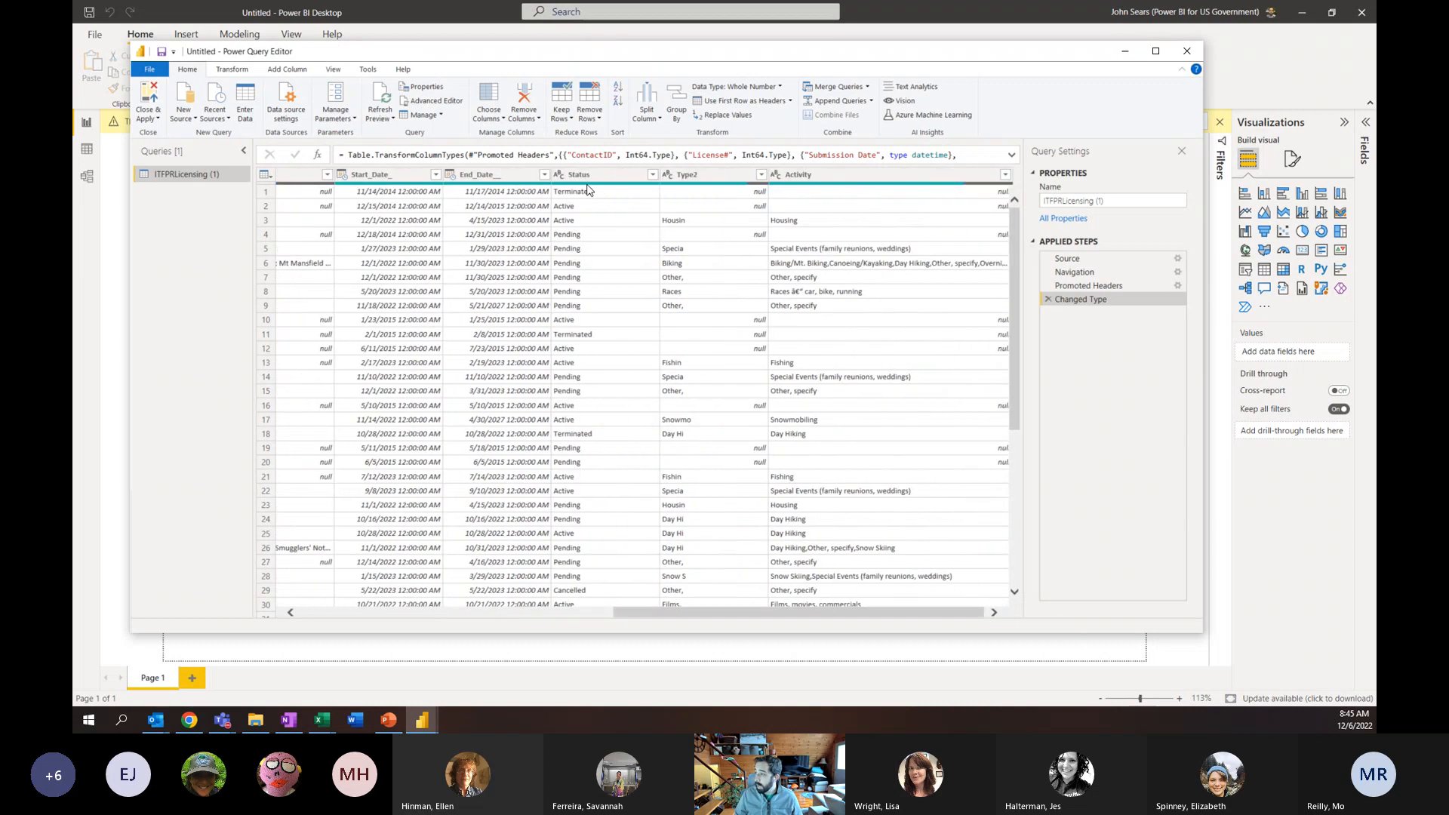
left_click(648, 175)
left_click(652, 176)
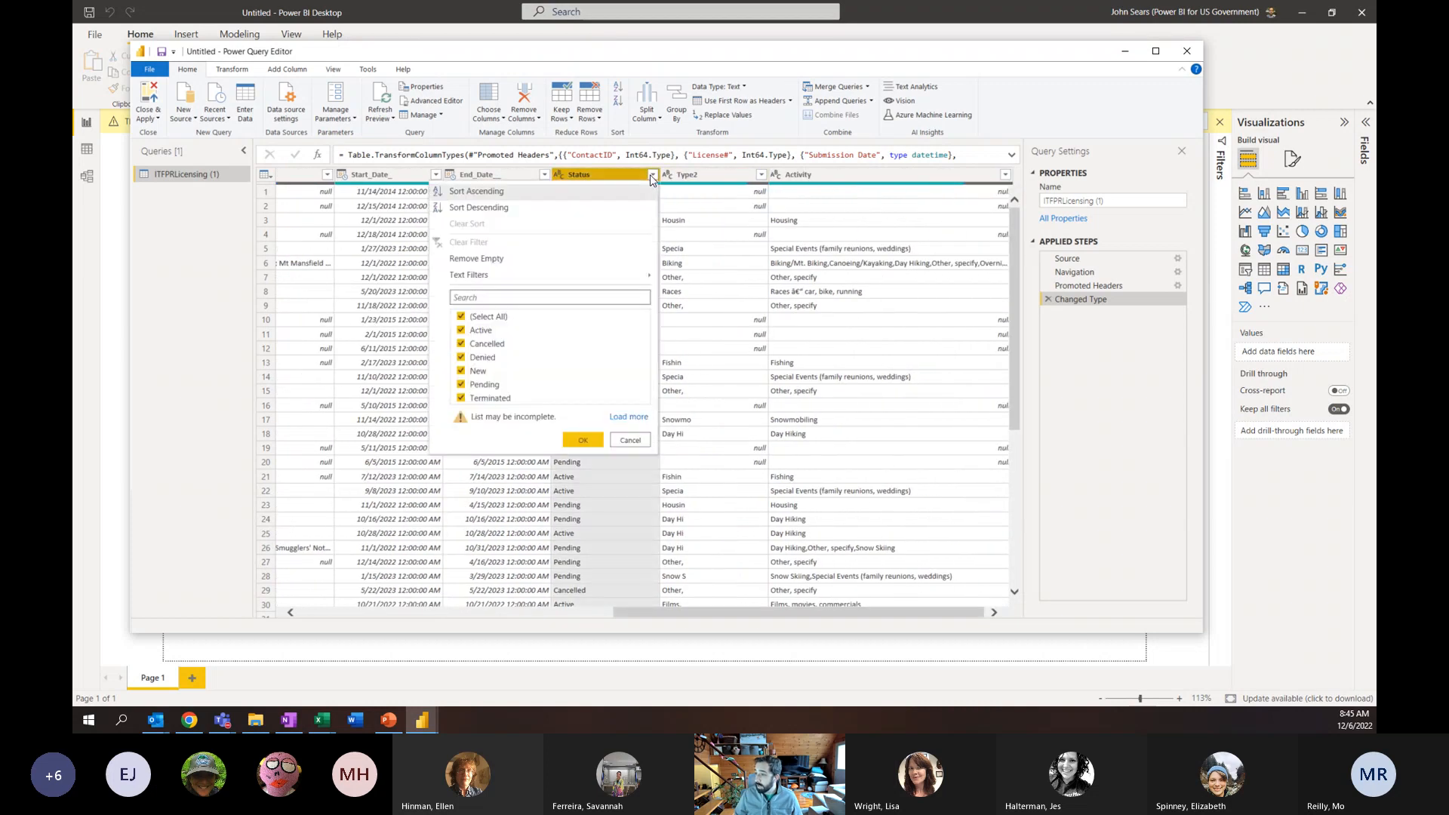
left_click(612, 177)
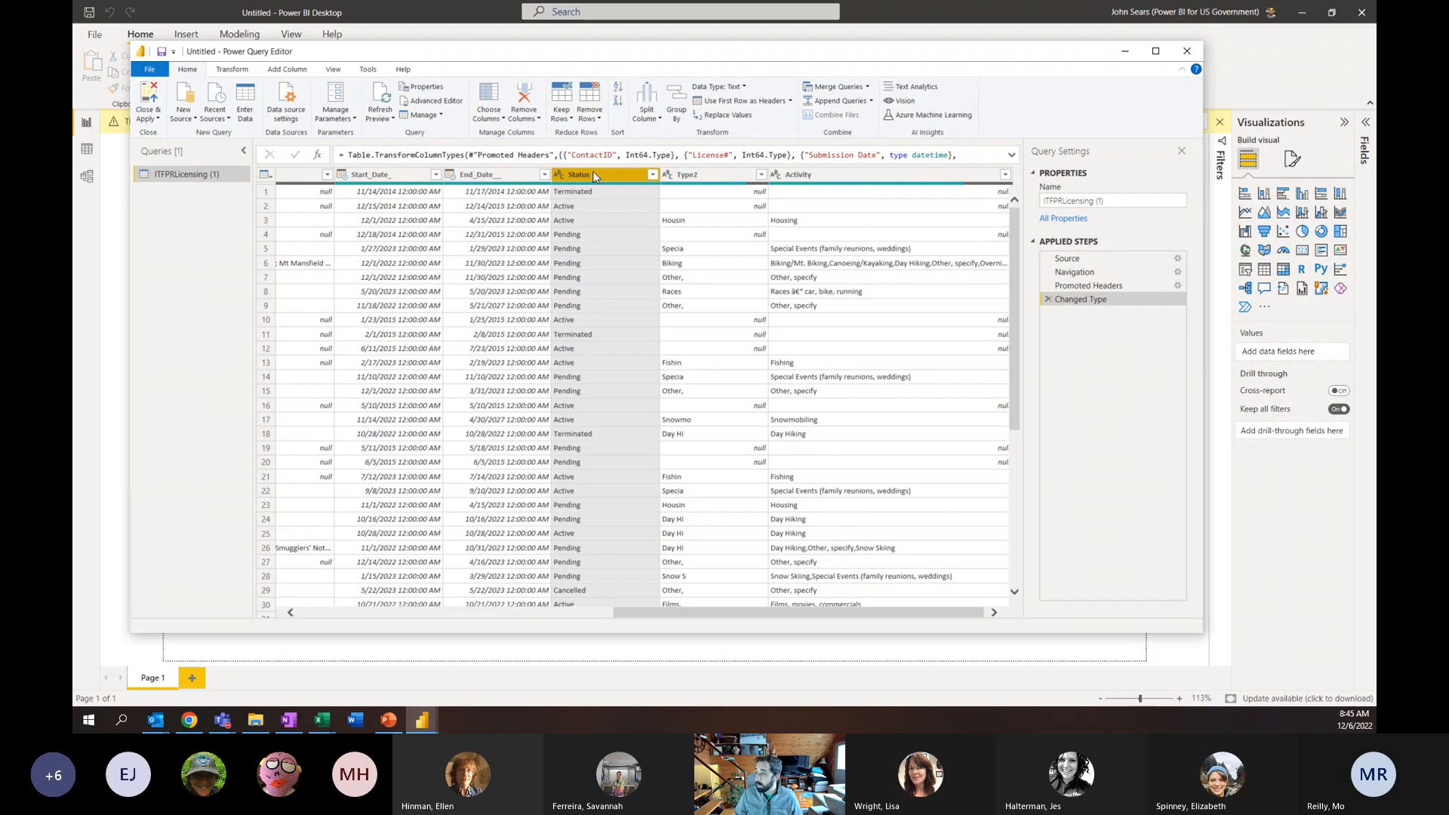
left_click_drag(770, 613, 879, 622)
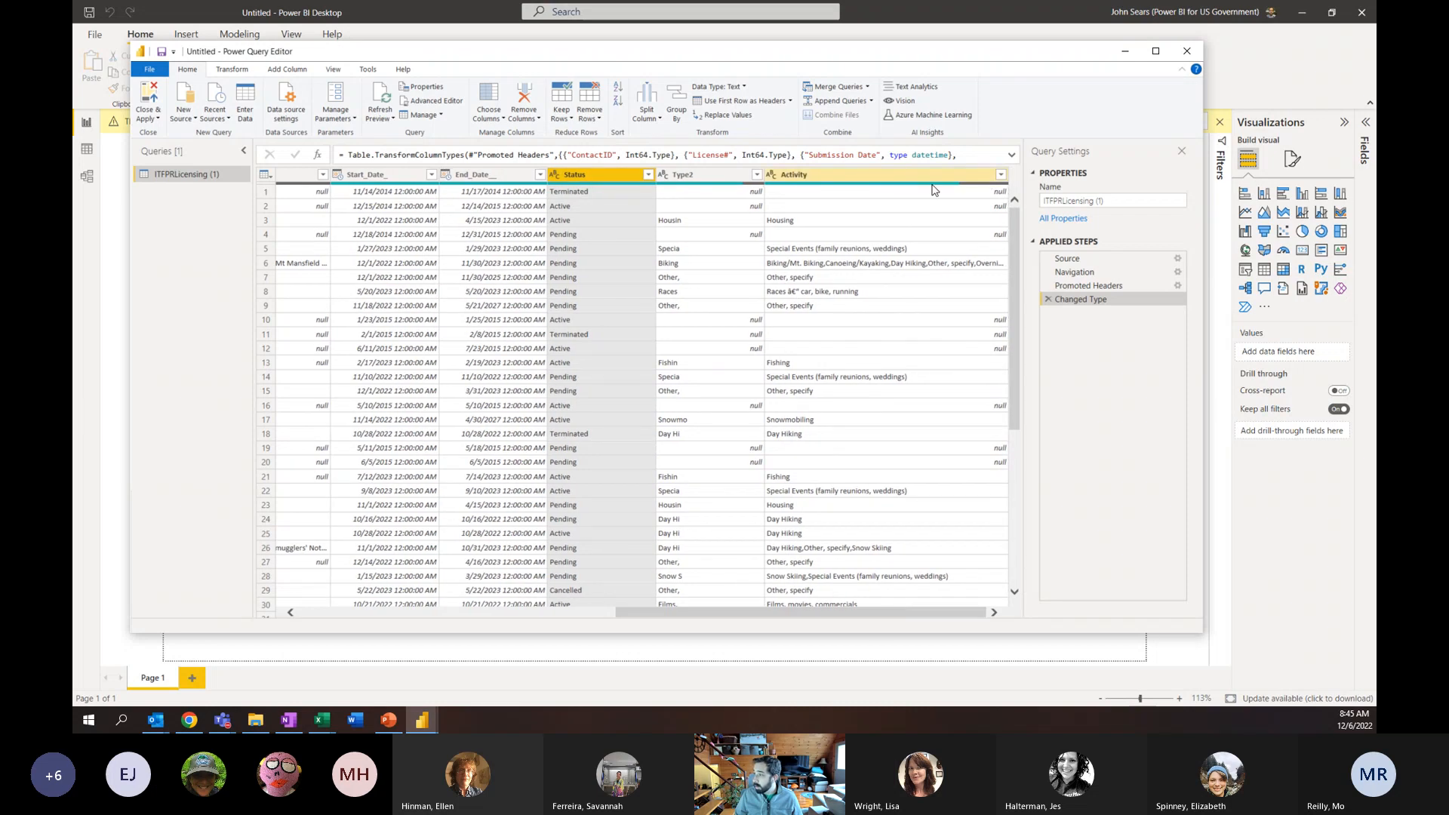
Remove the End_Date__ column from the query
left_click_drag(766, 615, 732, 616)
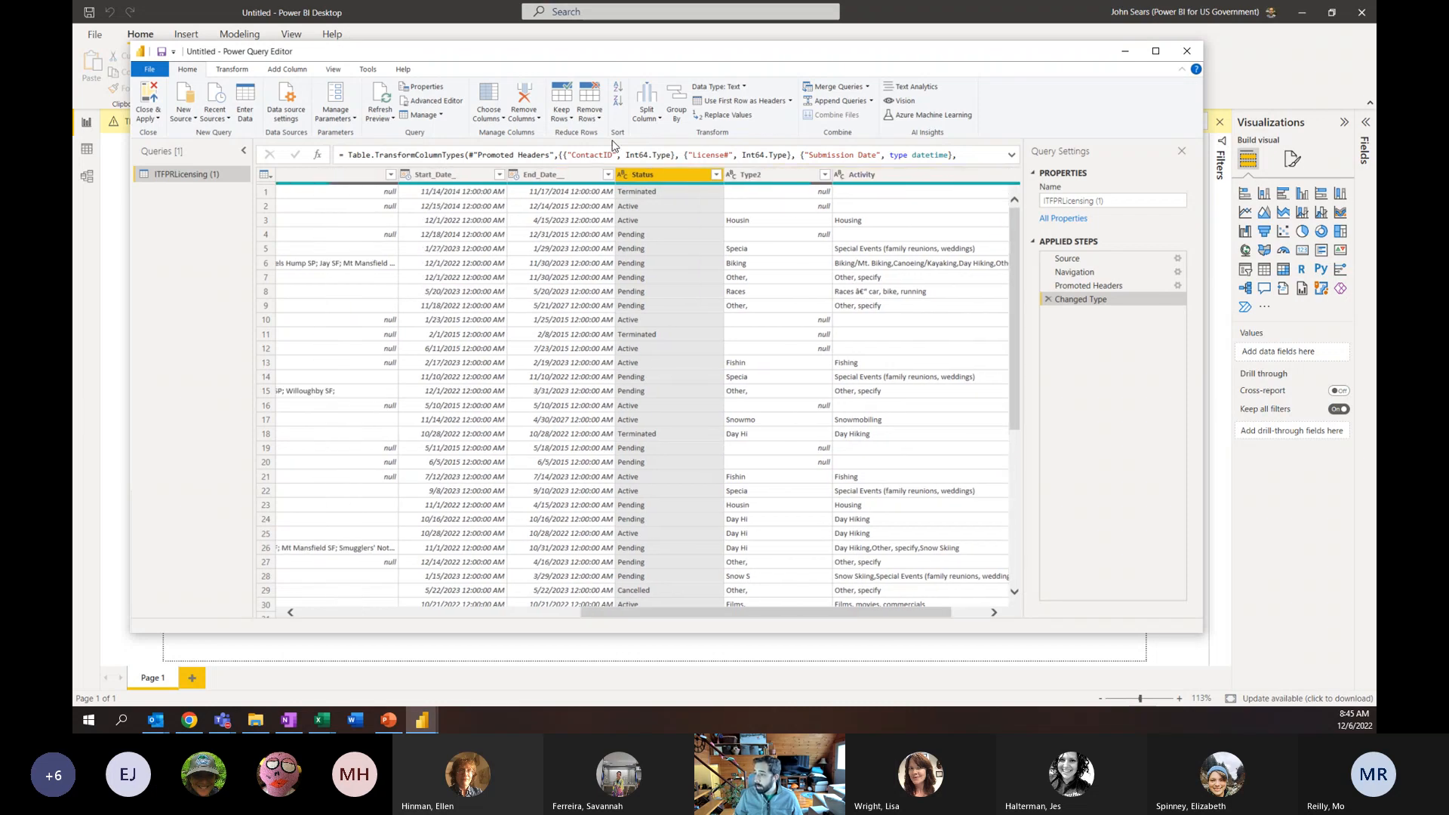
left_click(563, 178)
left_click(607, 175)
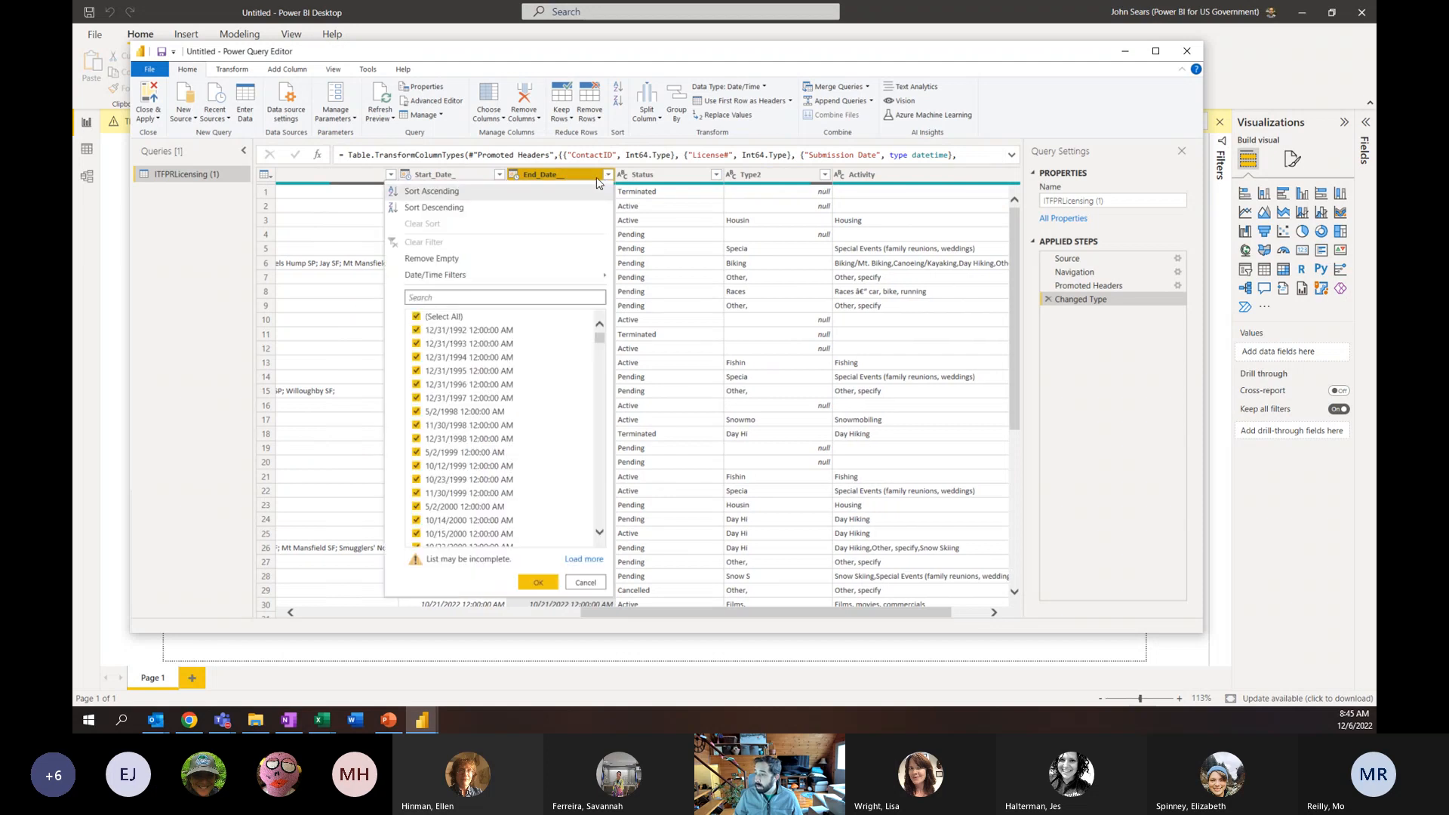
right_click(568, 182)
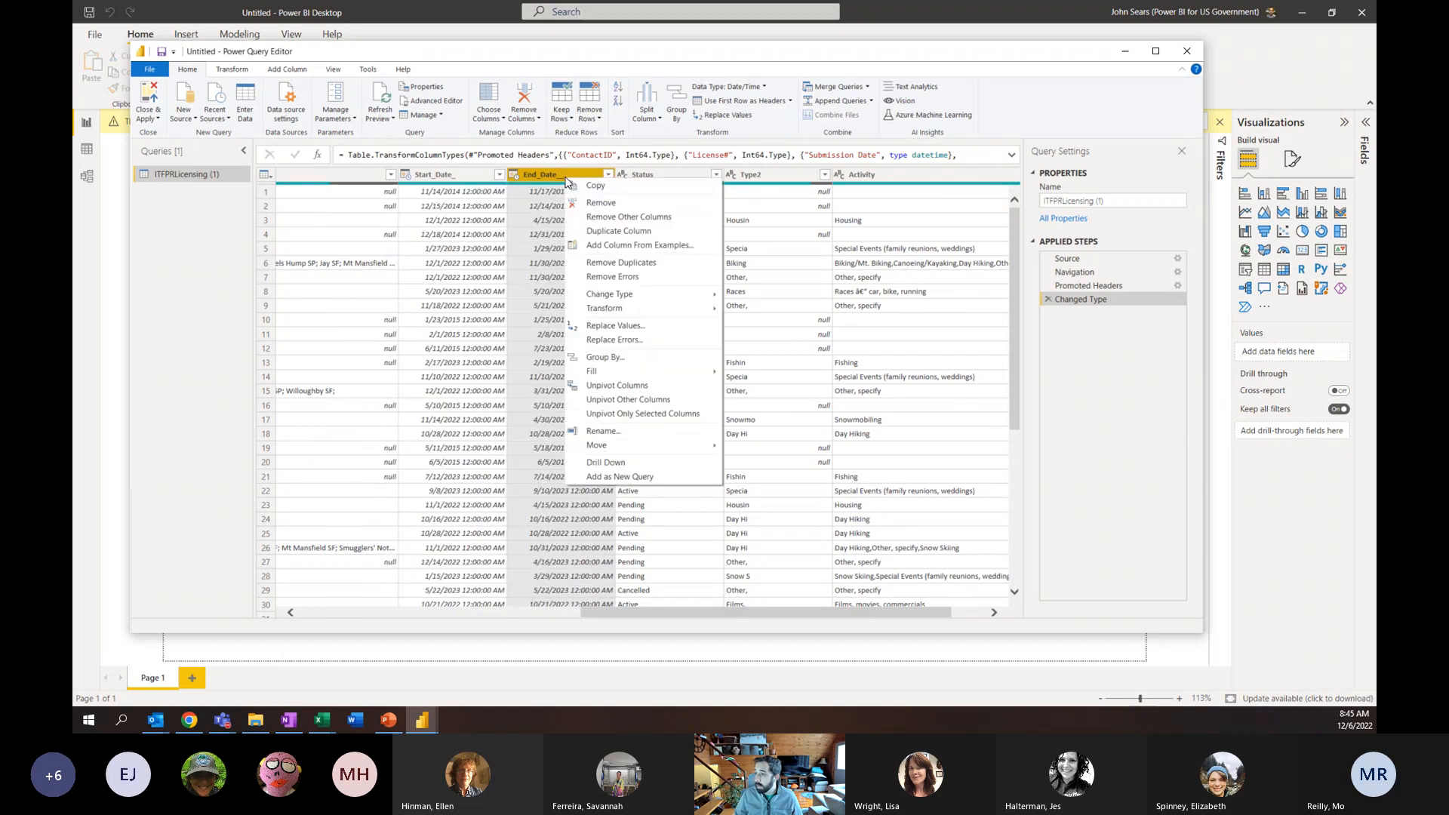
left_click(598, 204)
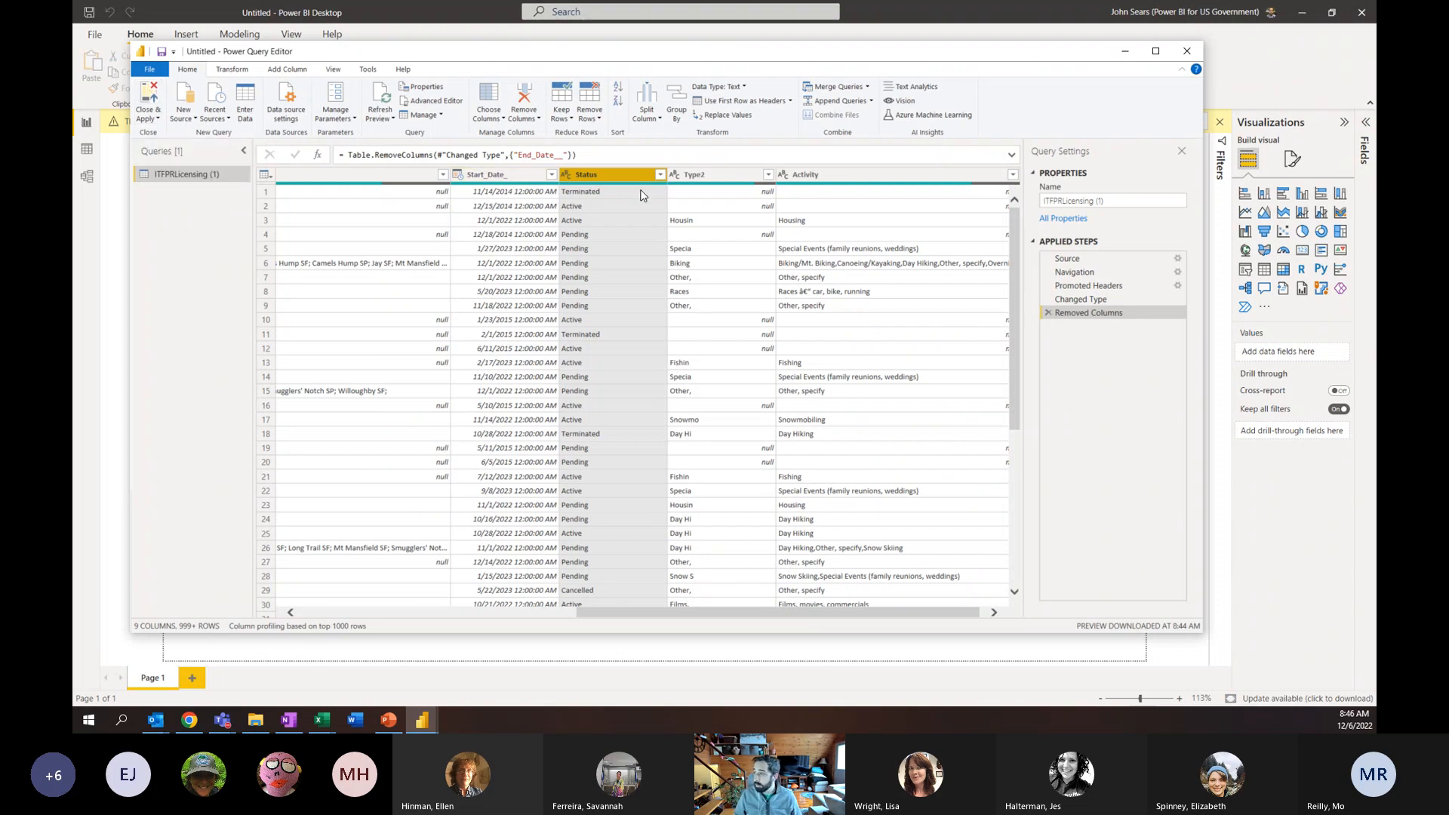
Change the data type of the ContactID column to Text
left_click_drag(660, 616, 382, 615)
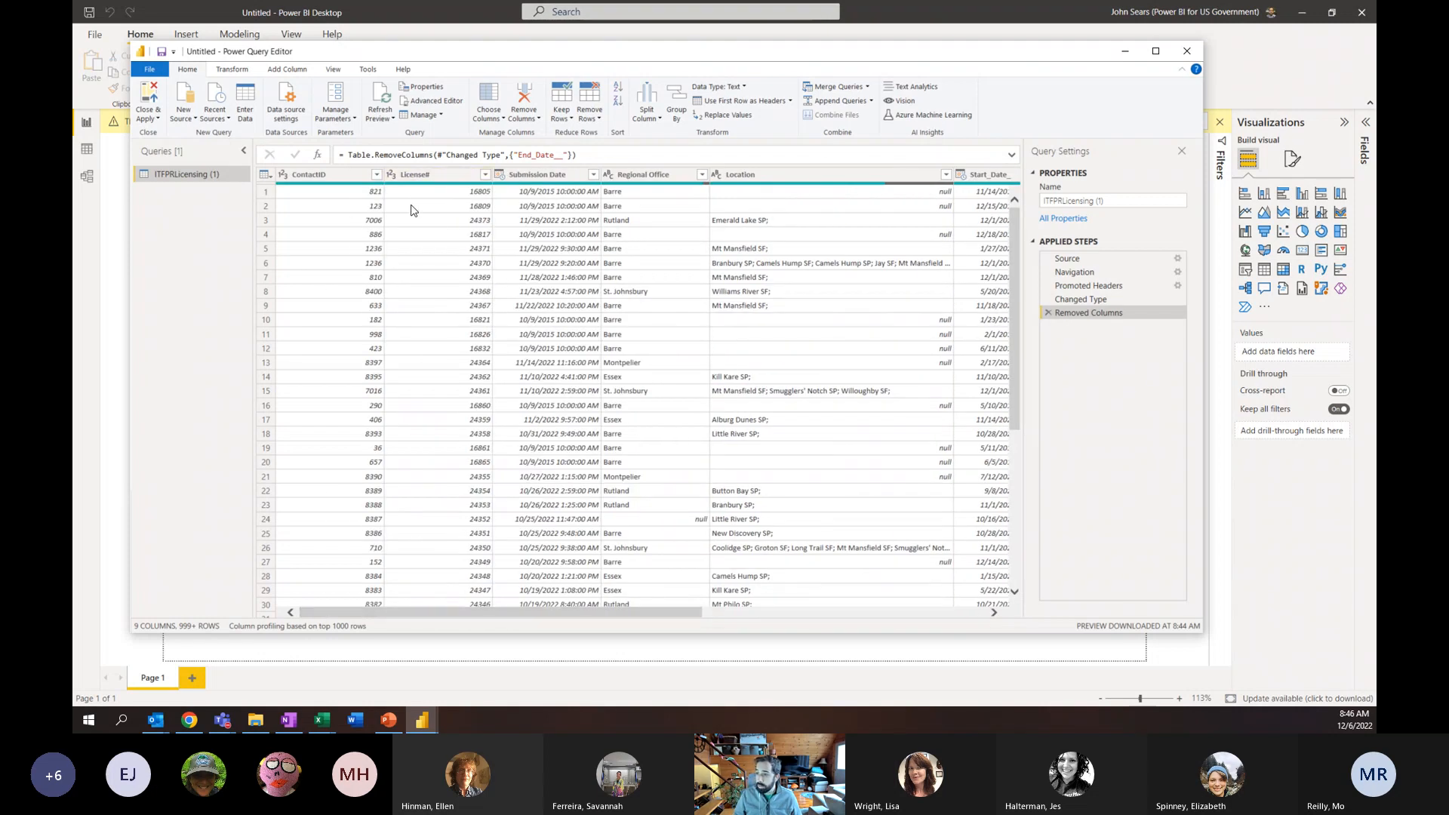
left_click(309, 175)
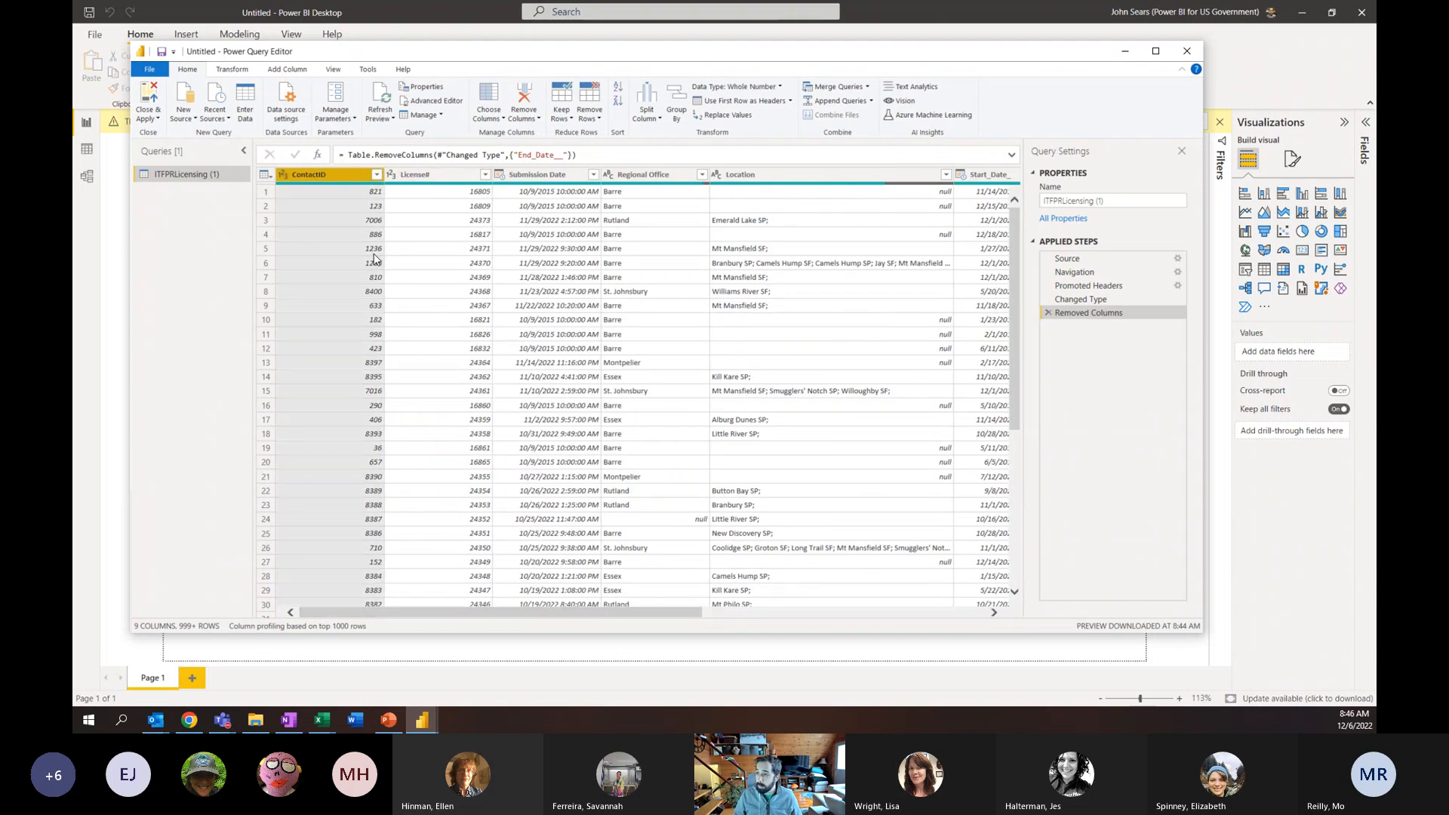
right_click(342, 181)
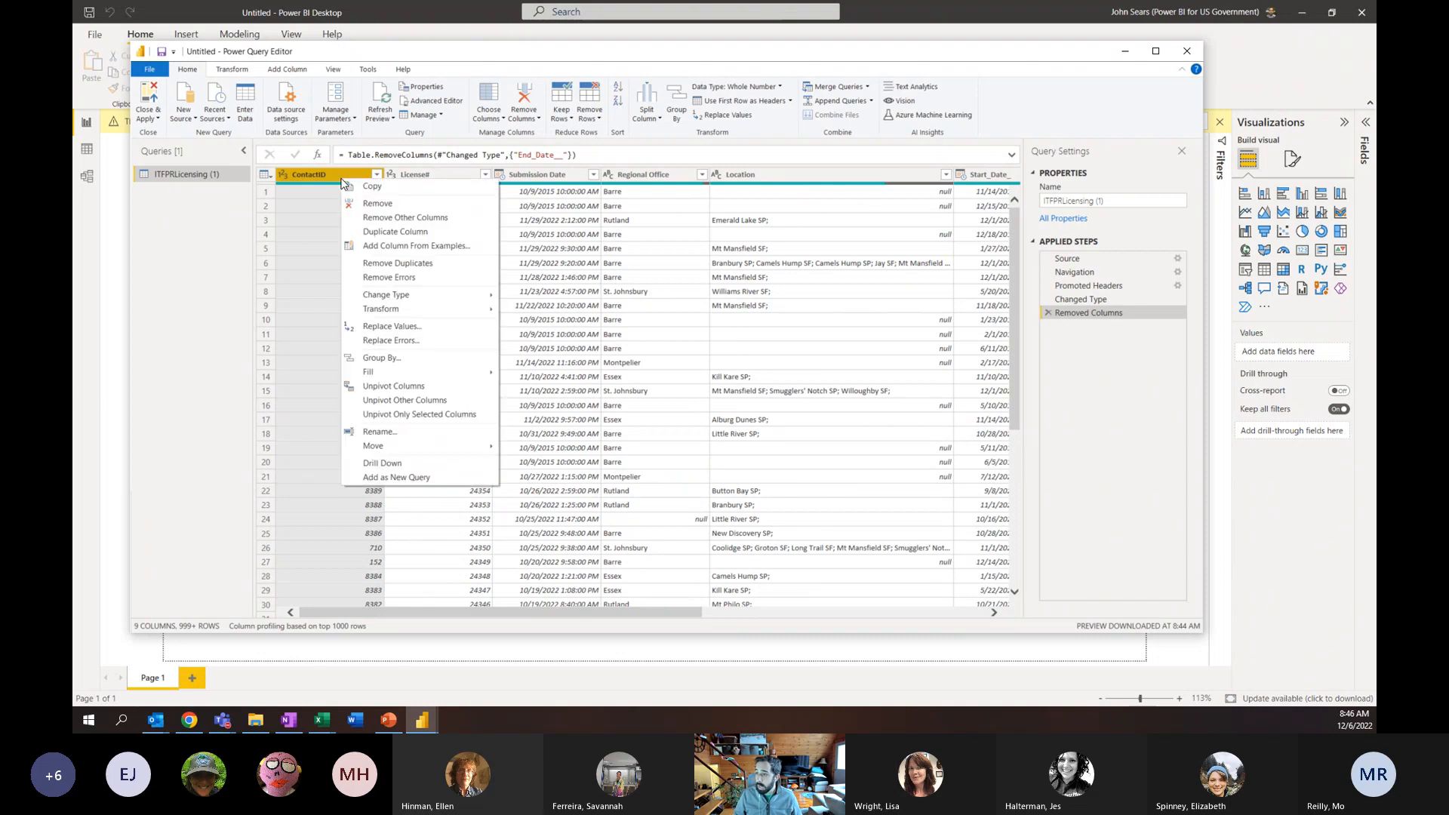
mouse_move(407, 300)
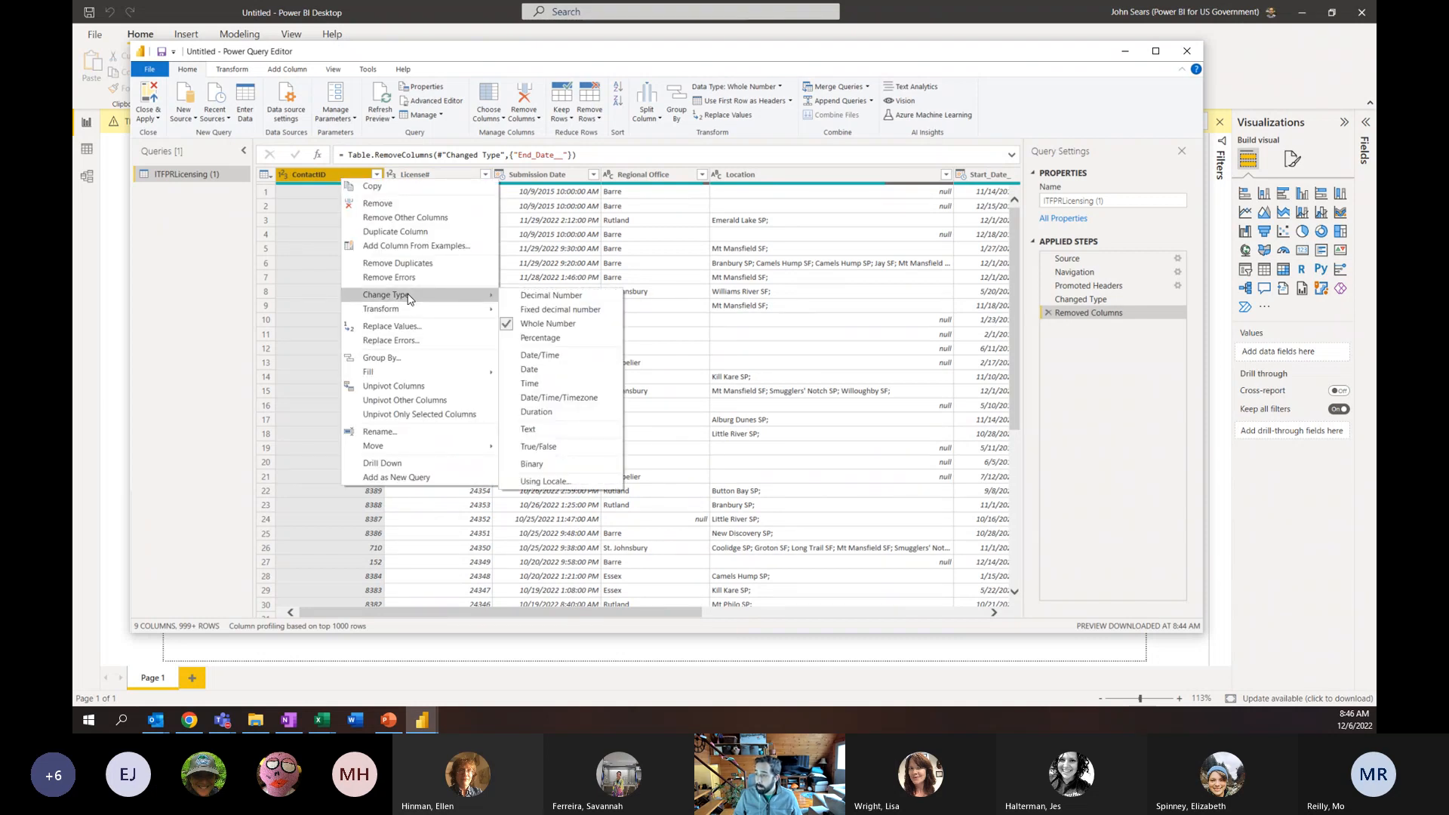
left_click(559, 436)
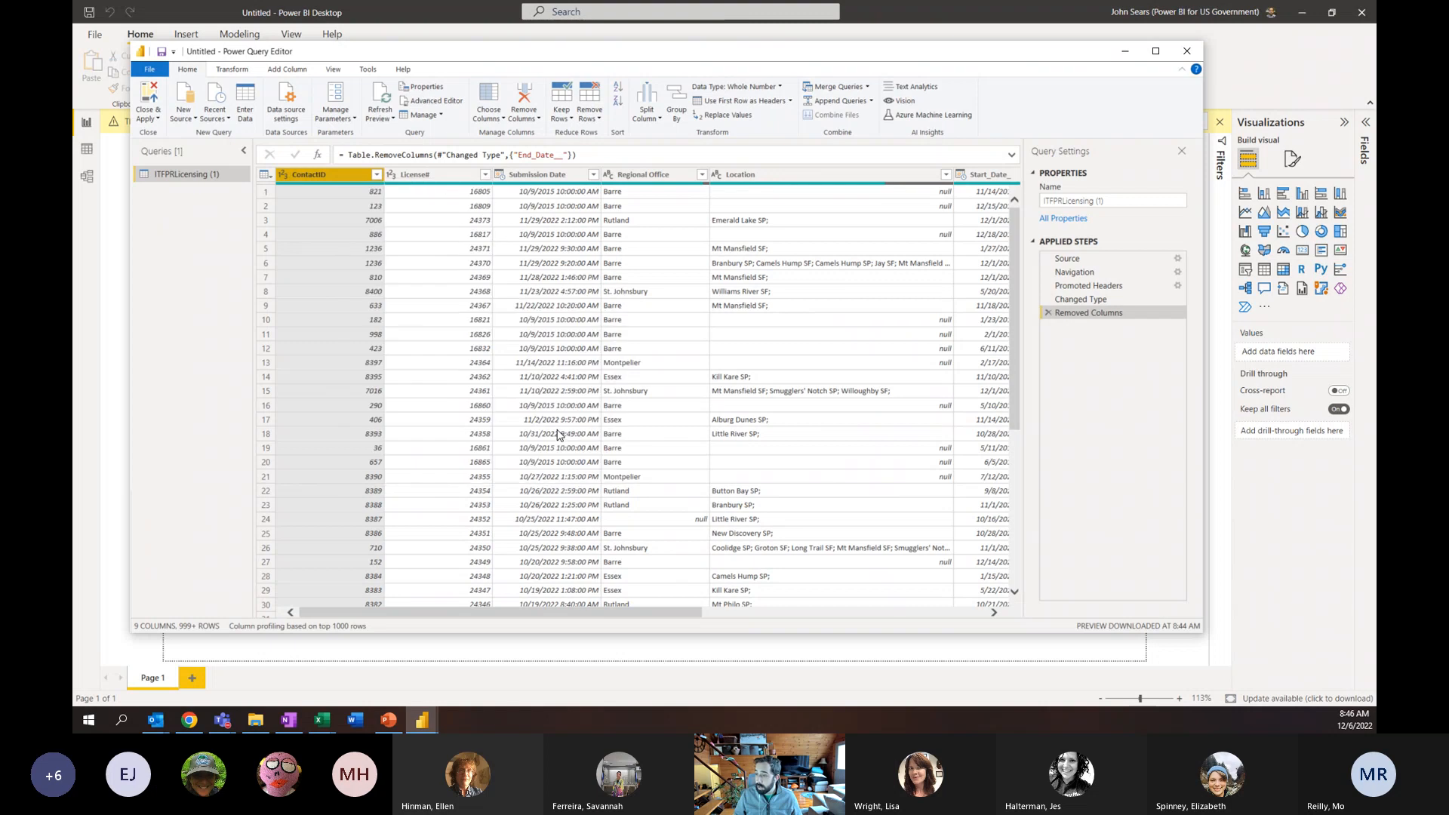
left_click(317, 305)
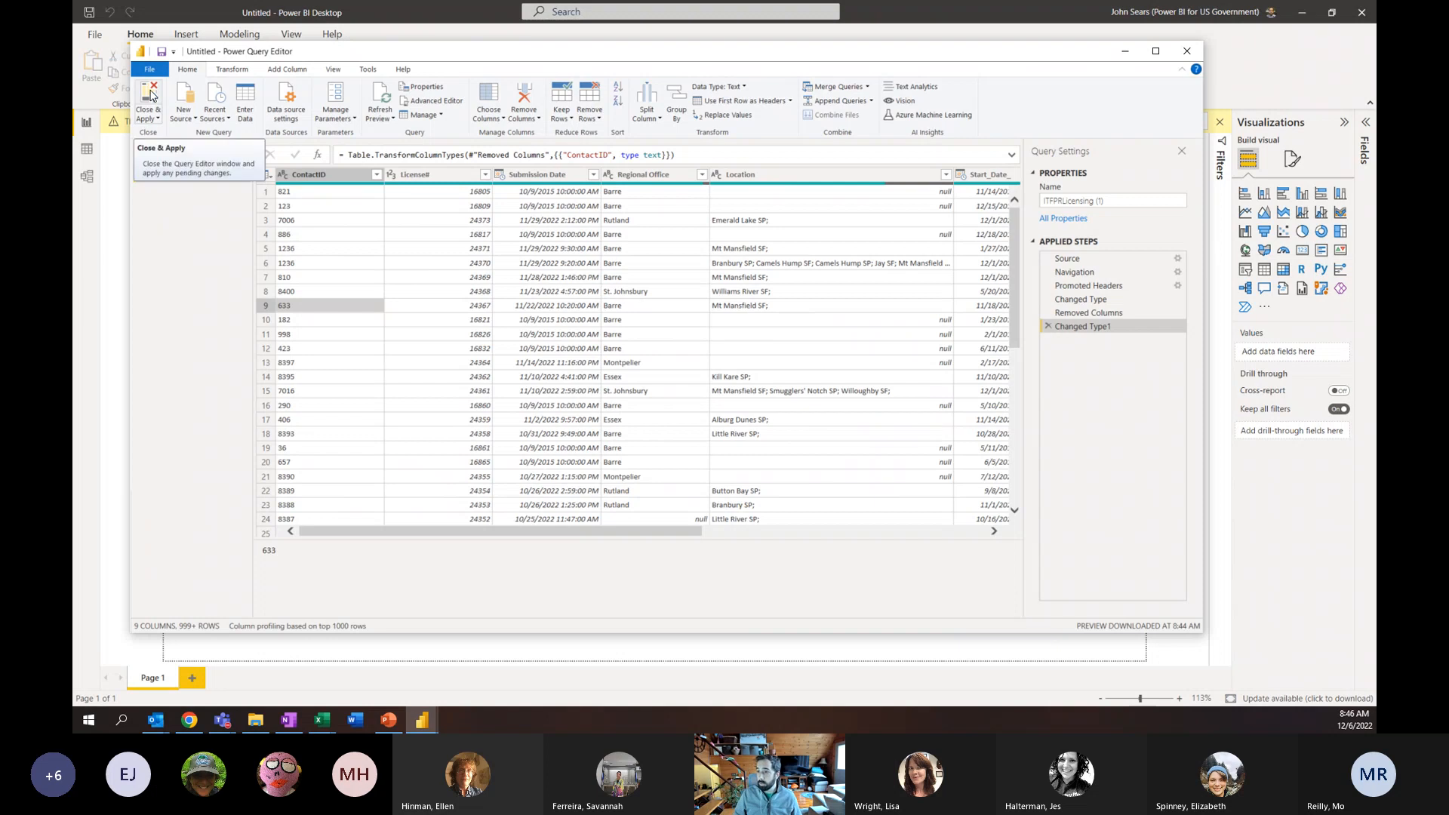
left_click(227, 72)
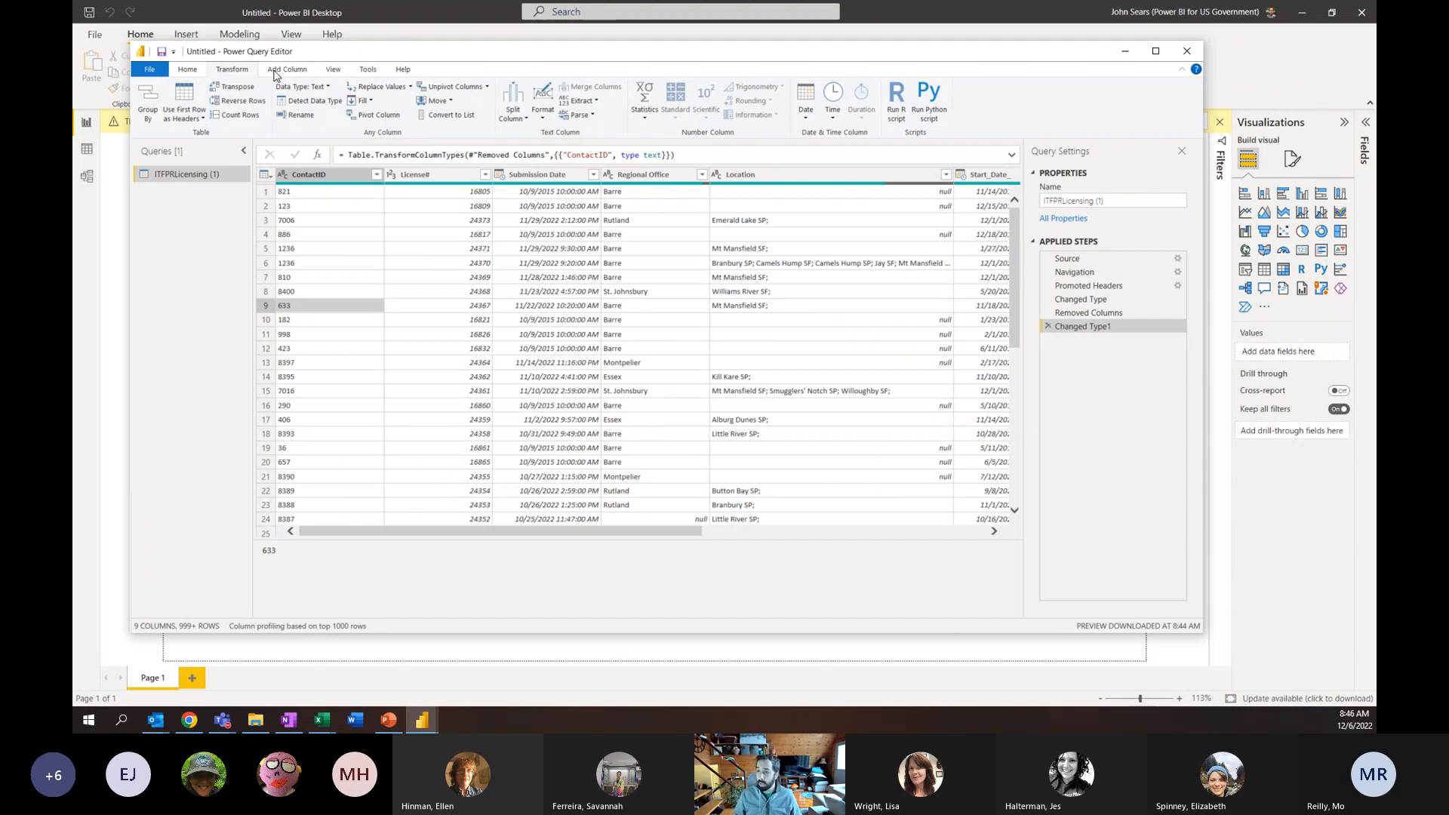
left_click(298, 73)
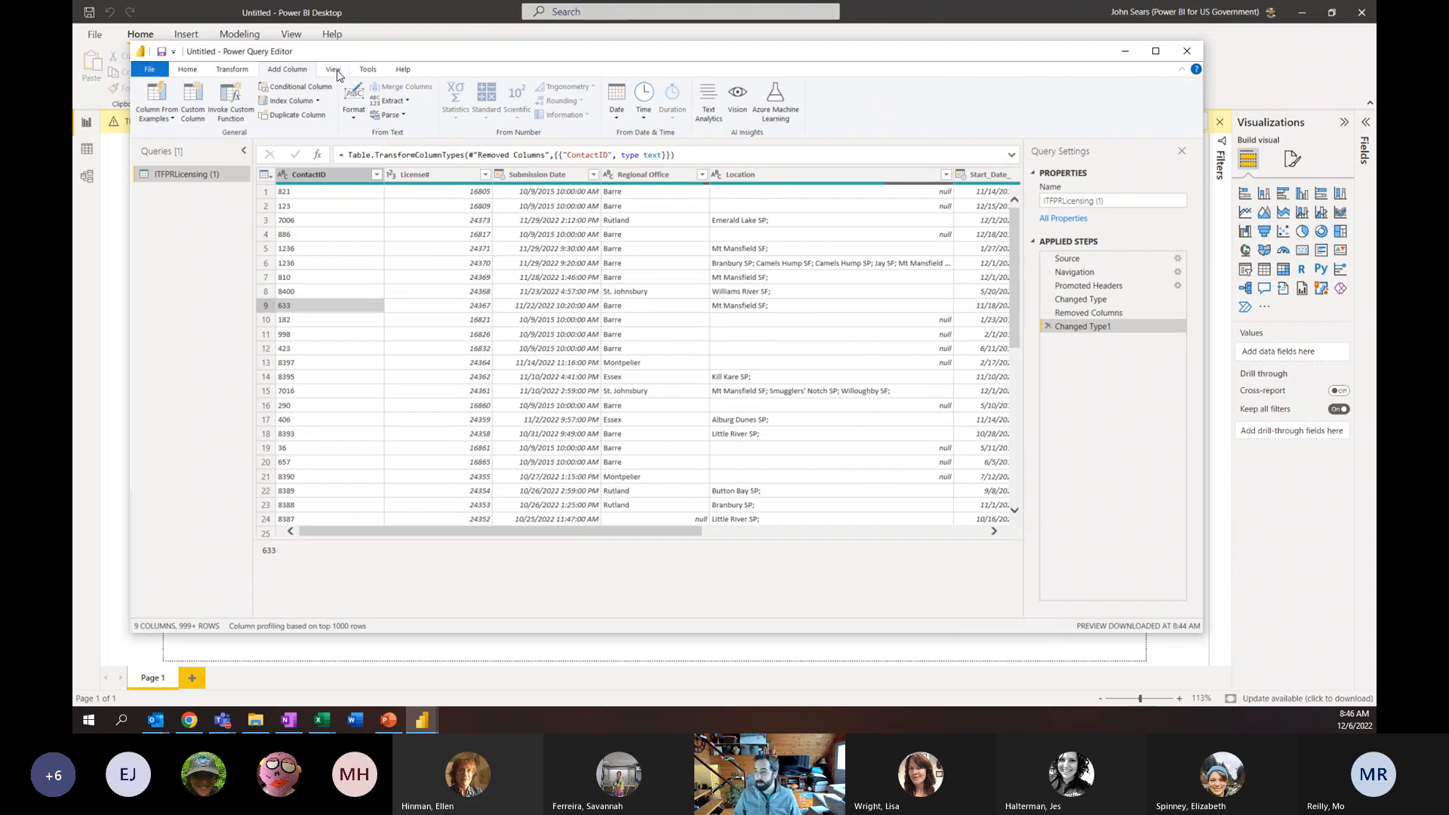
left_click_drag(582, 528, 674, 533)
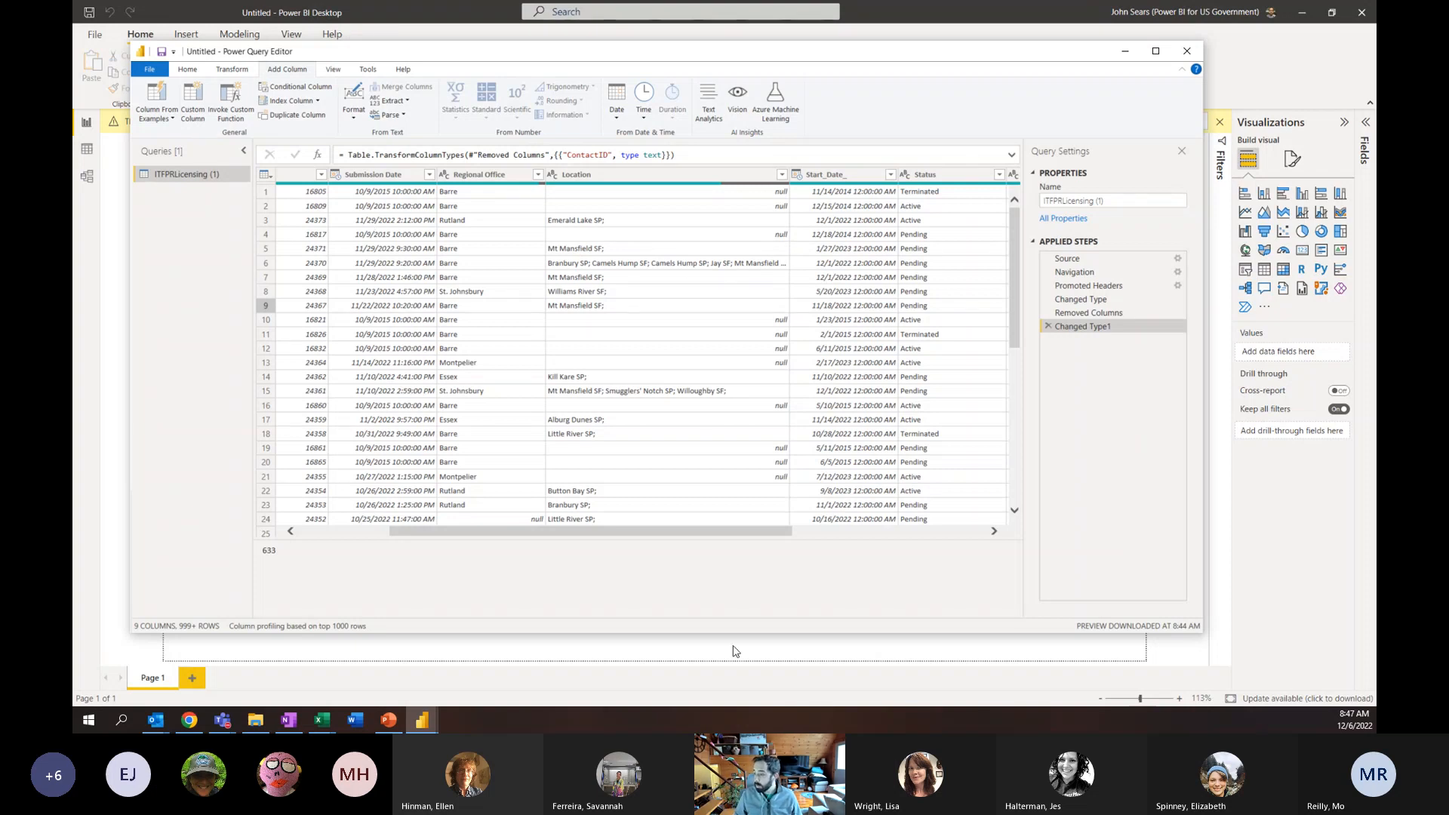
left_click_drag(576, 531, 486, 537)
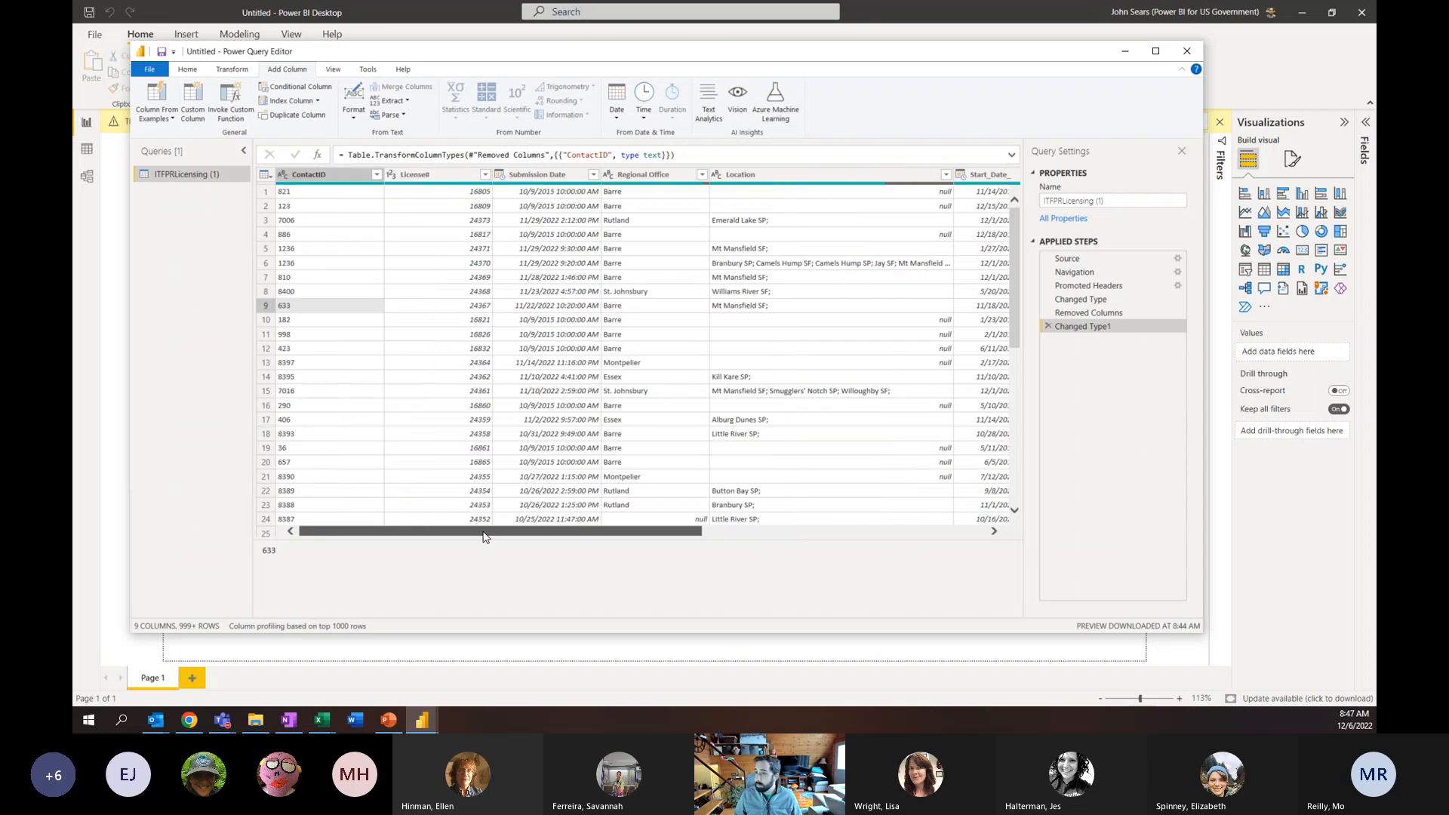
Close the query editor with the changes applied and expand the ITFPRLicensing (1) table to list its fields
left_click(187, 69)
left_click(145, 96)
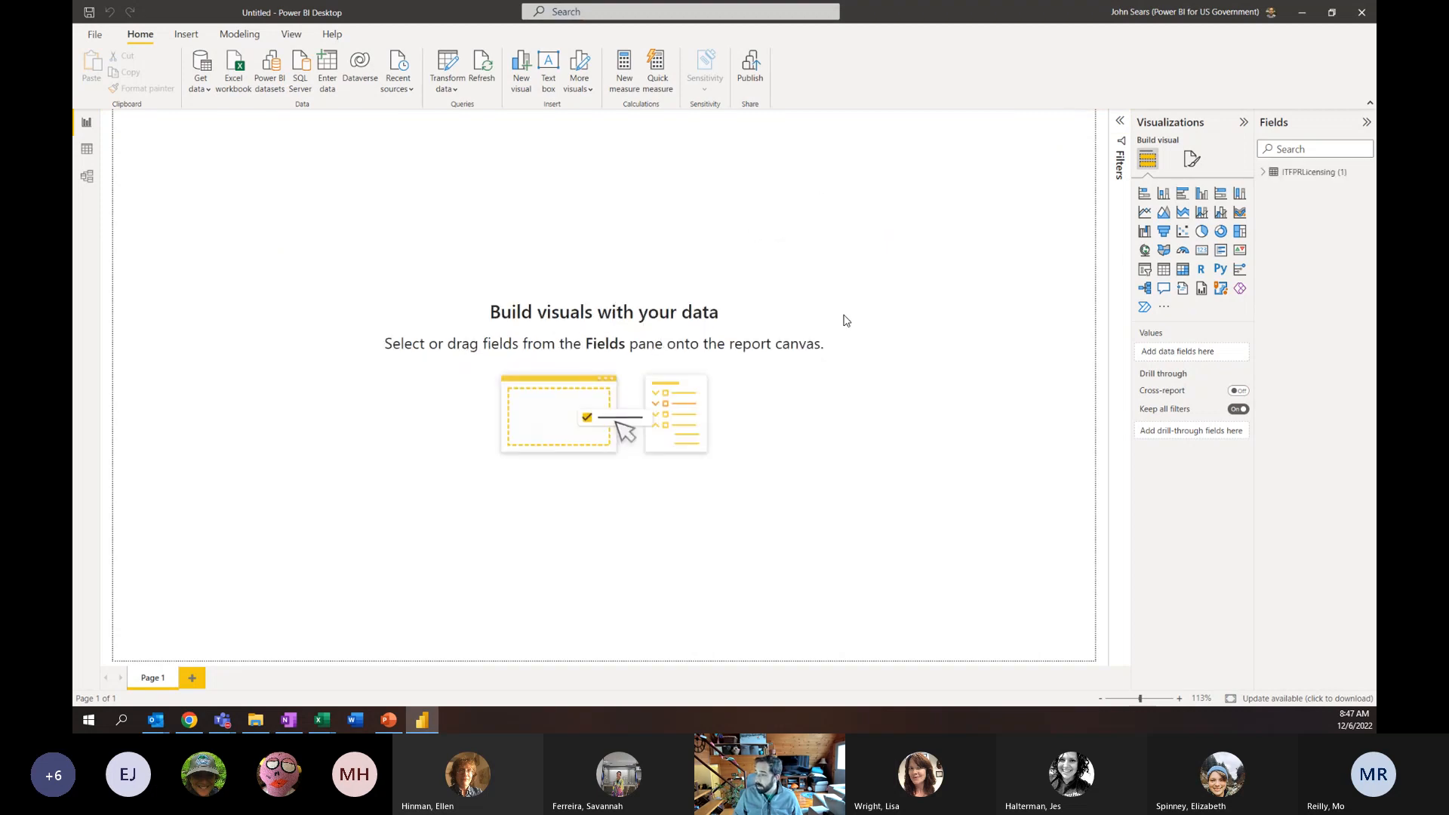
left_click(1264, 175)
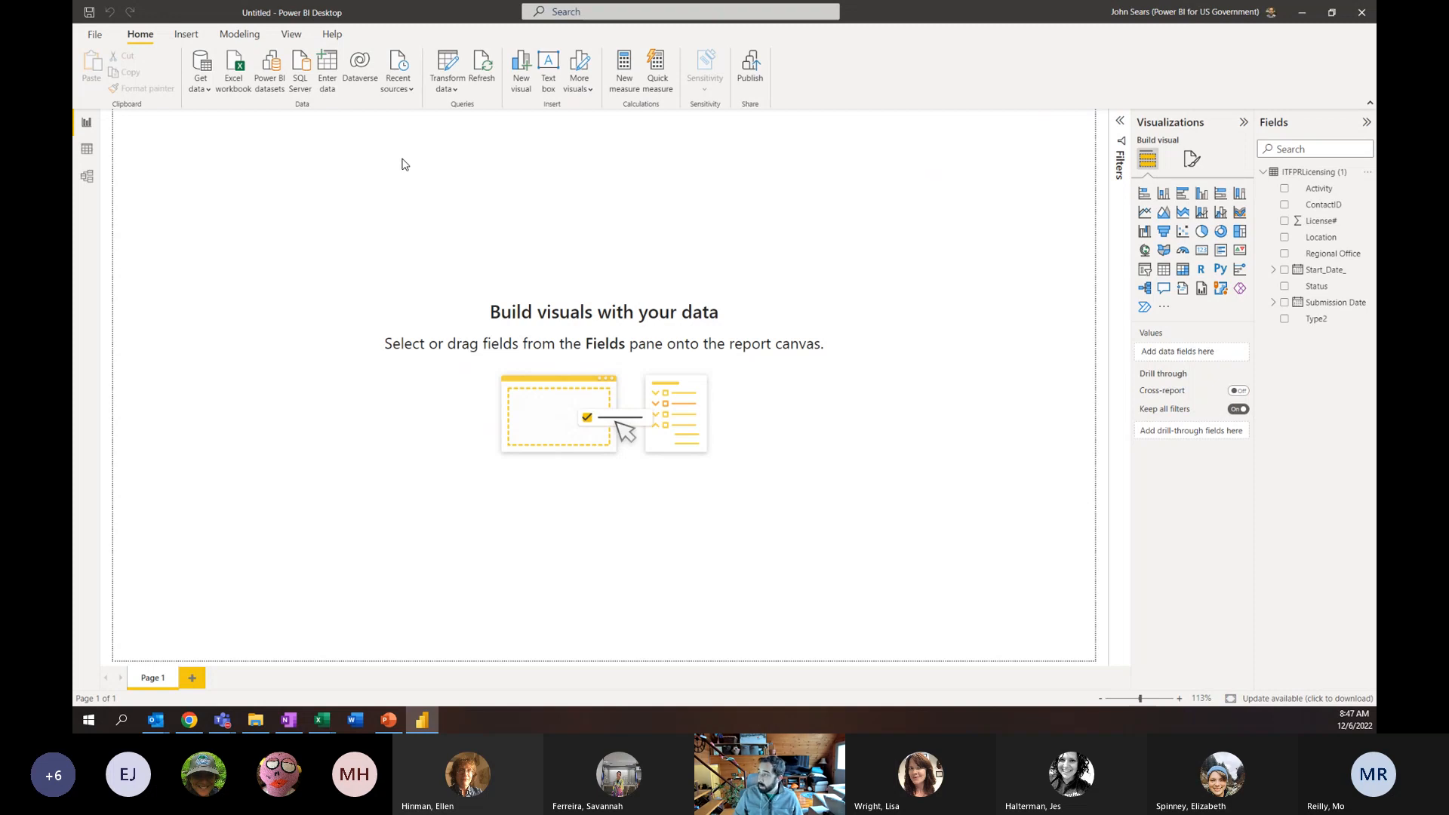
Create a stacked column chart with Regional Office on the X-axis and Activity on the Y-axis, widened to about 60% of the page
left_click(1163, 195)
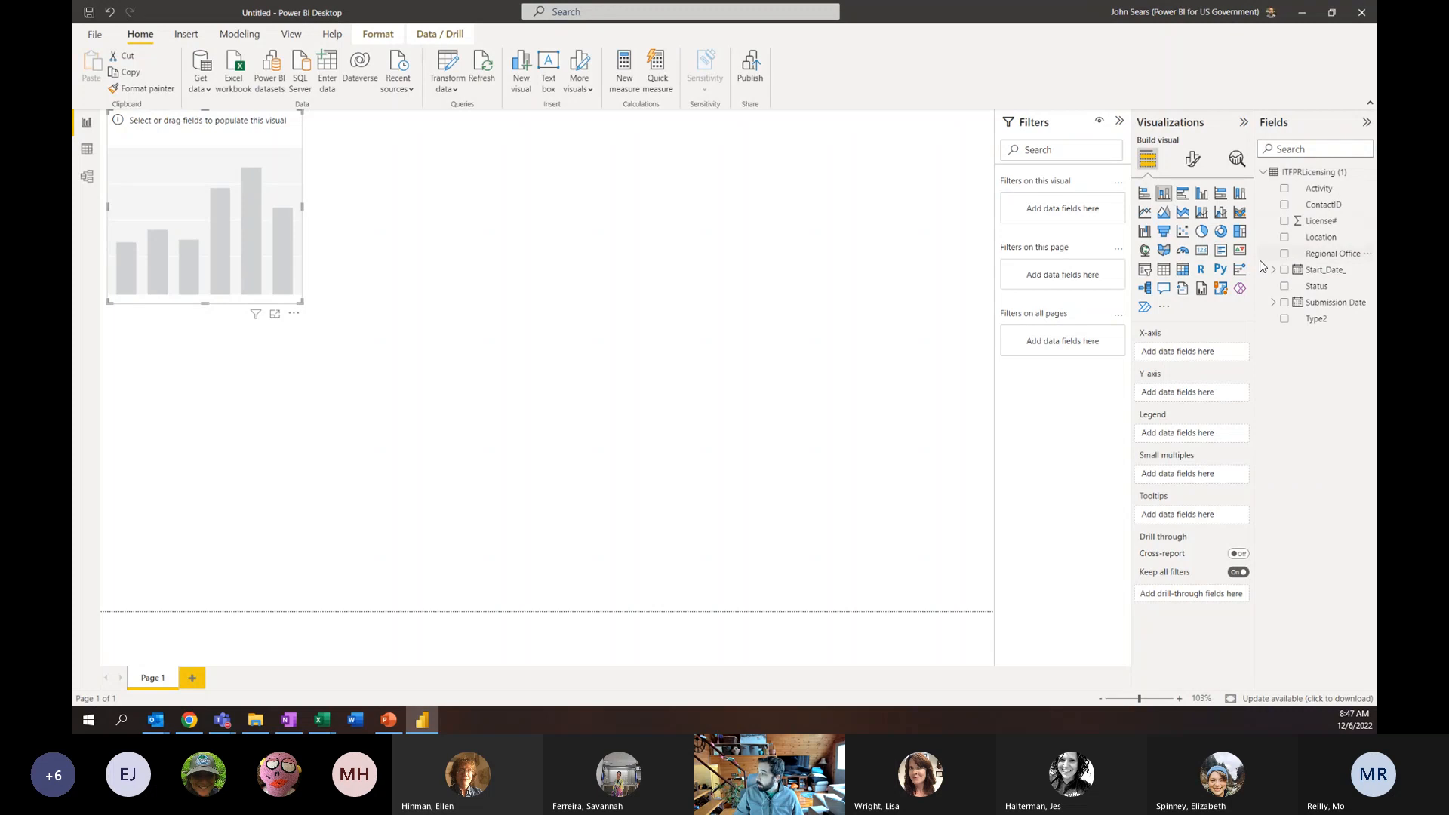
left_click_drag(1323, 255, 1184, 355)
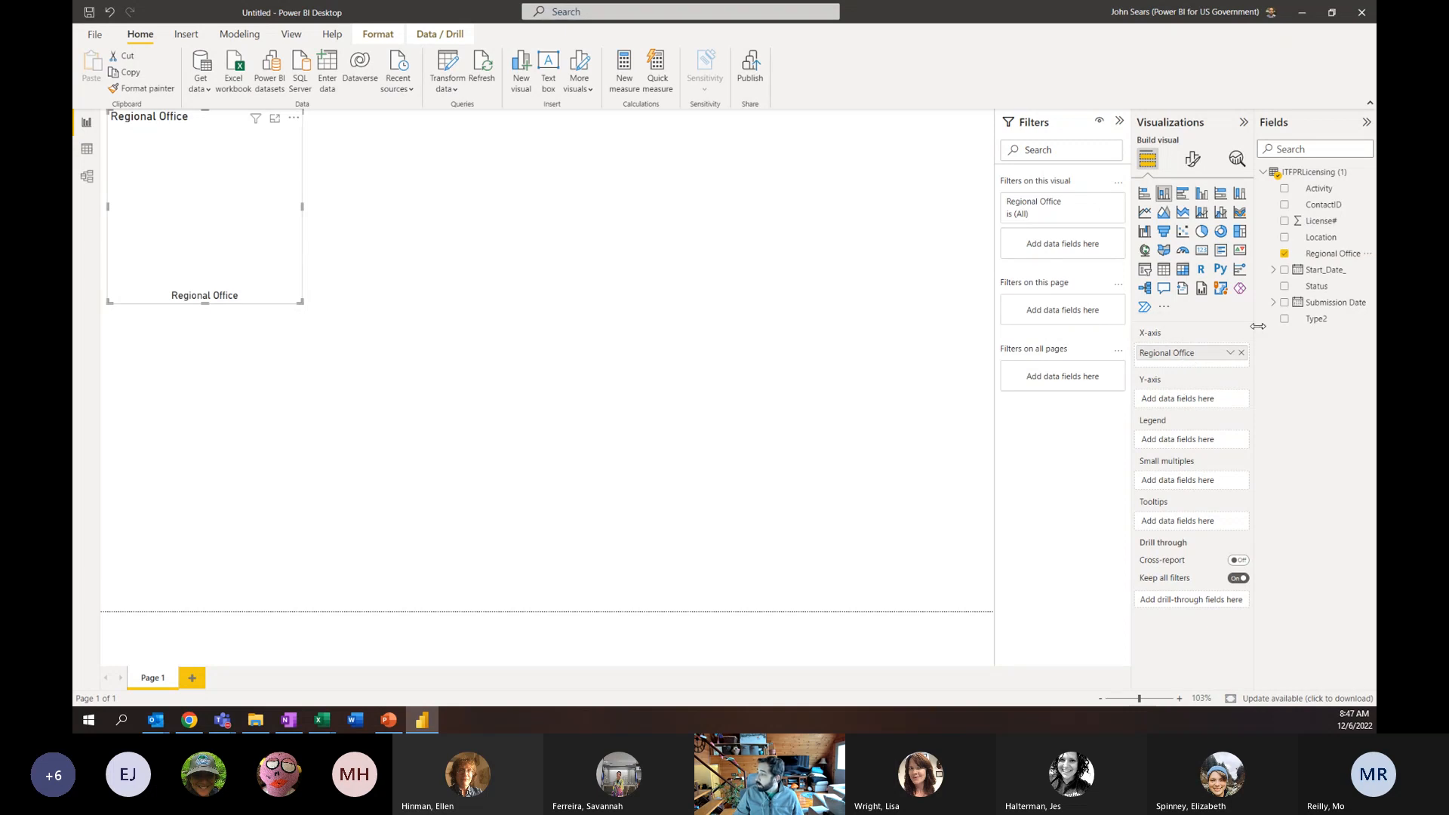
left_click_drag(1312, 195, 1155, 406)
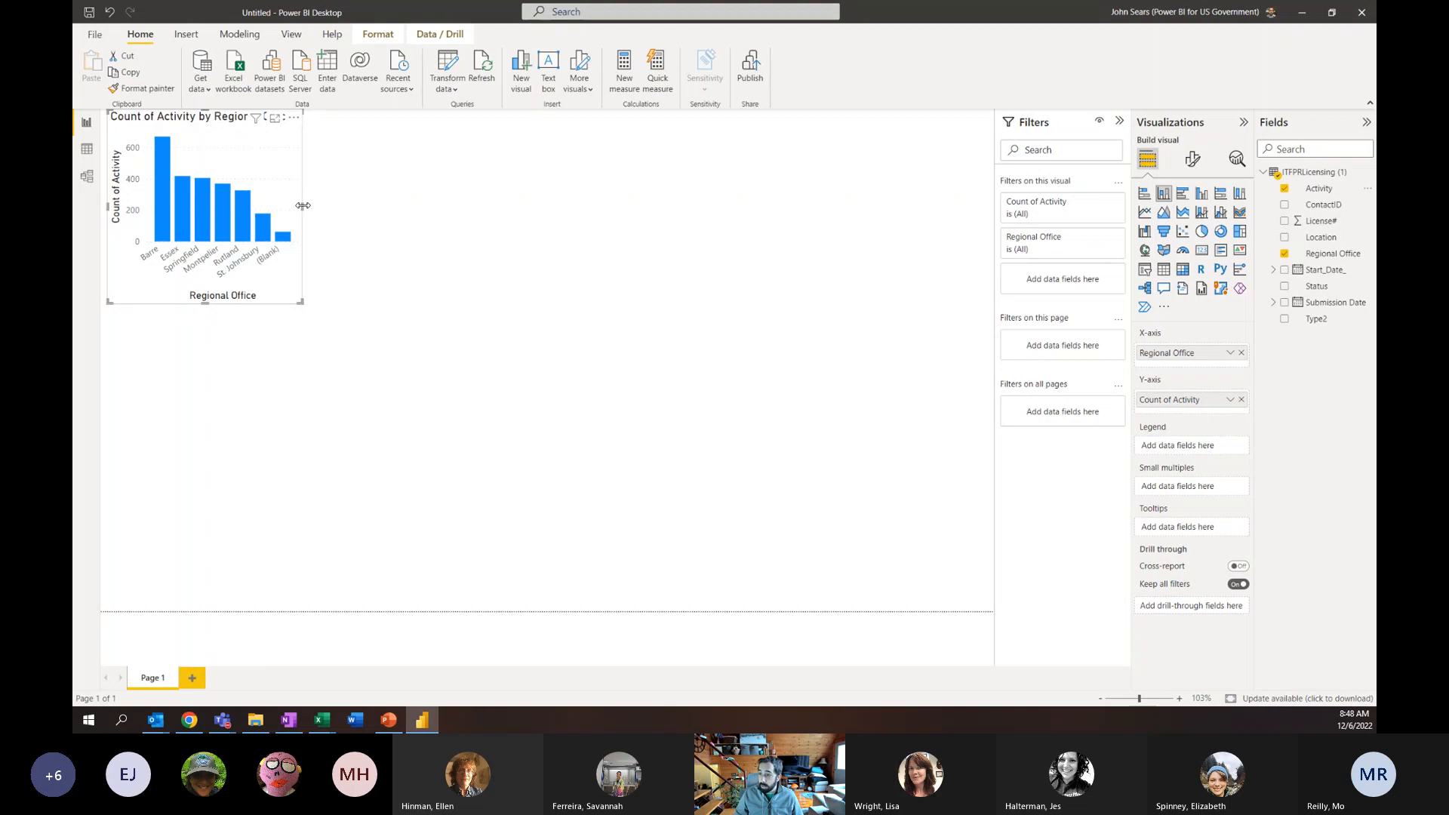
left_click_drag(303, 206, 653, 200)
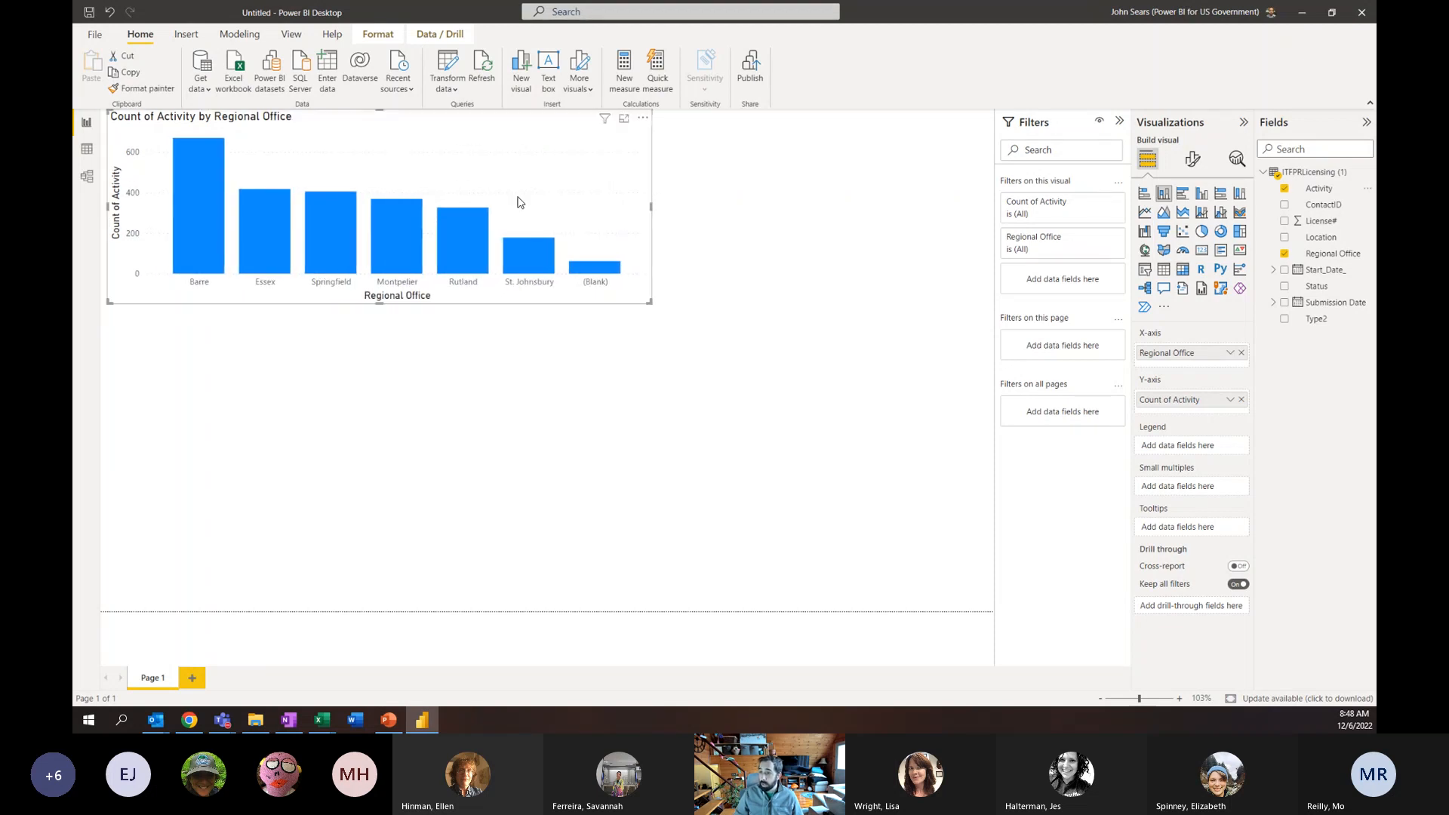
Heighten the stacked column chart to nearly half the page height and add Status as its legend
left_click_drag(380, 304, 381, 342)
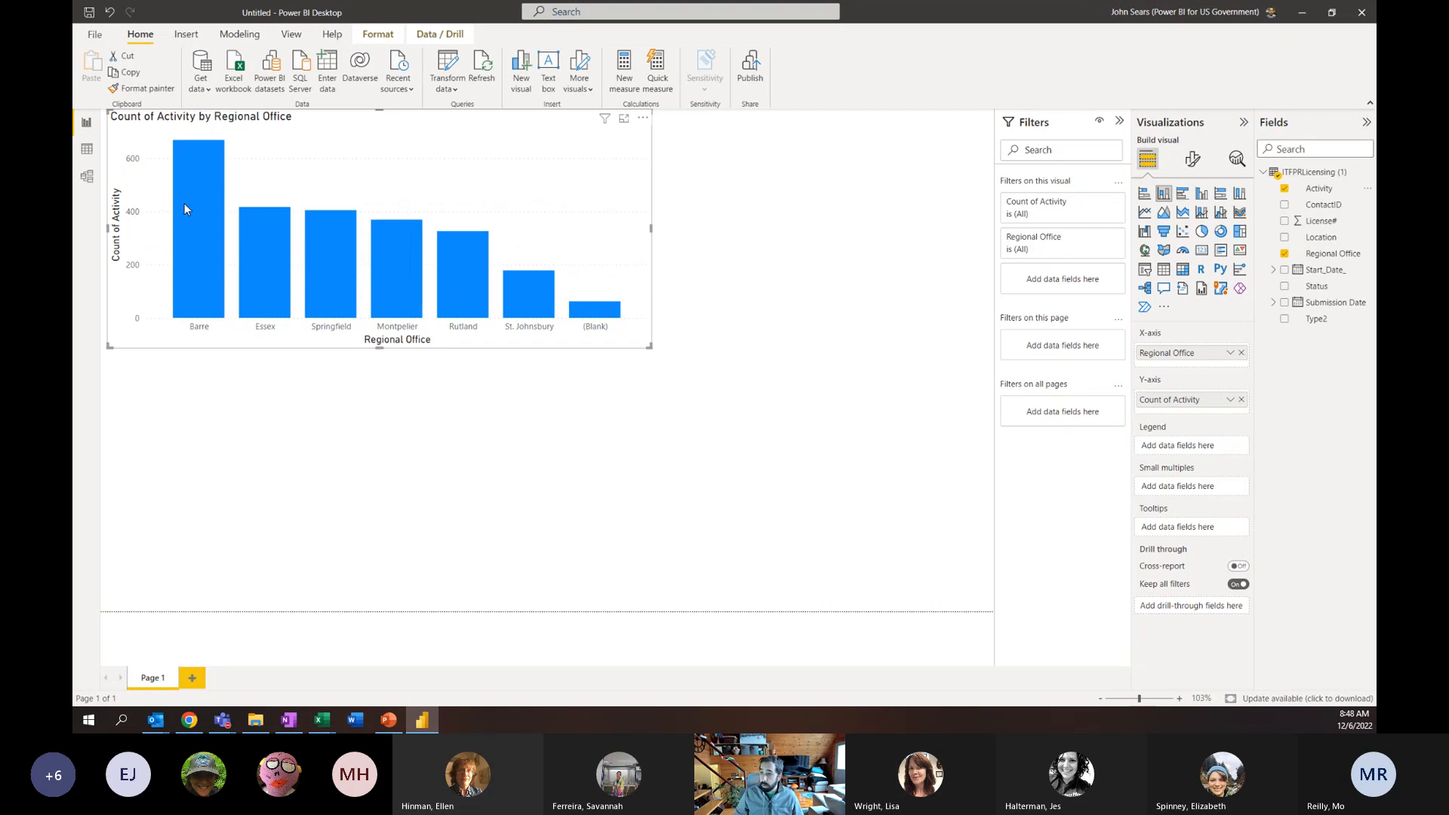
mouse_move(185, 205)
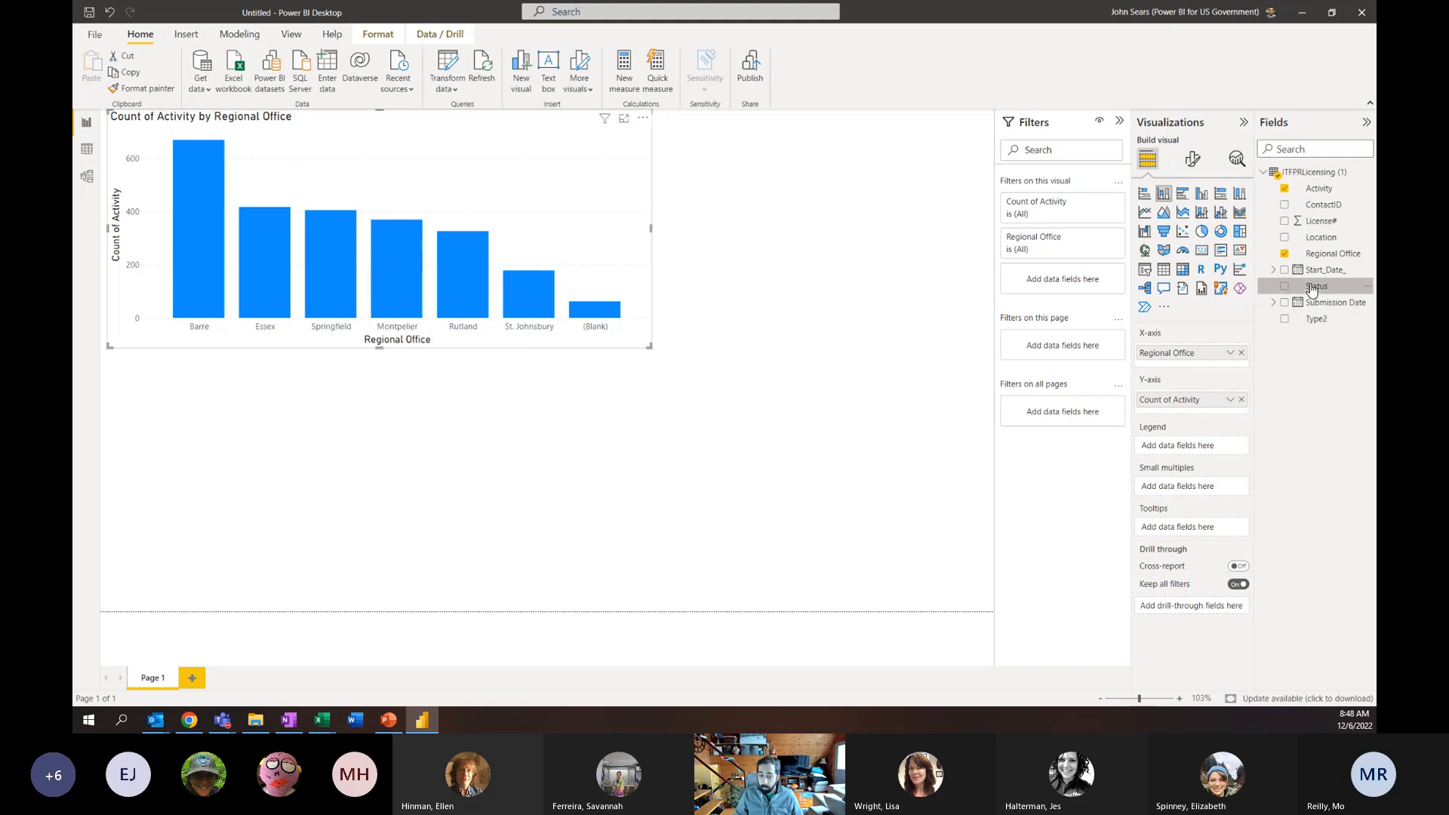
left_click_drag(1313, 289, 1184, 447)
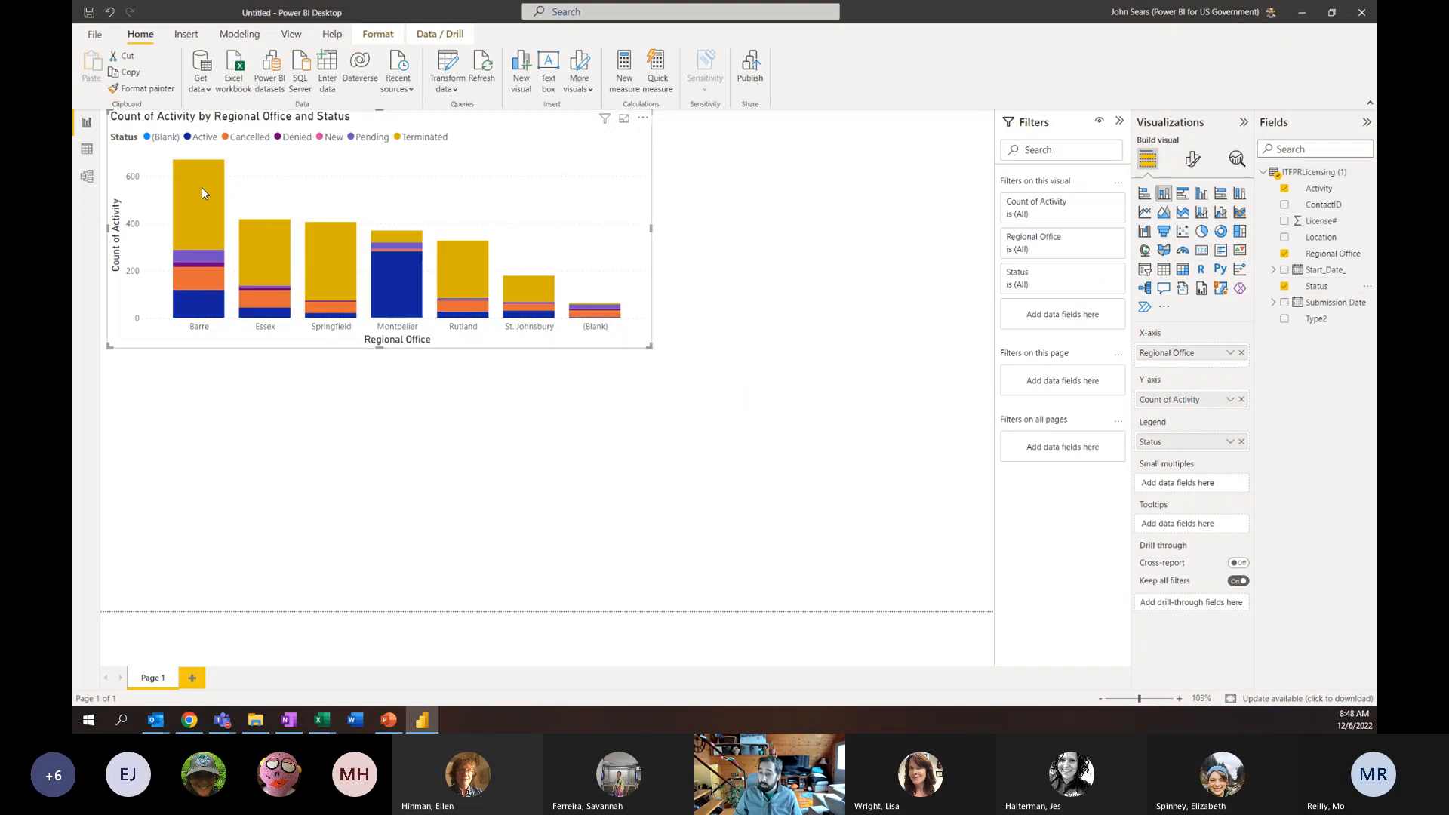
mouse_move(206, 260)
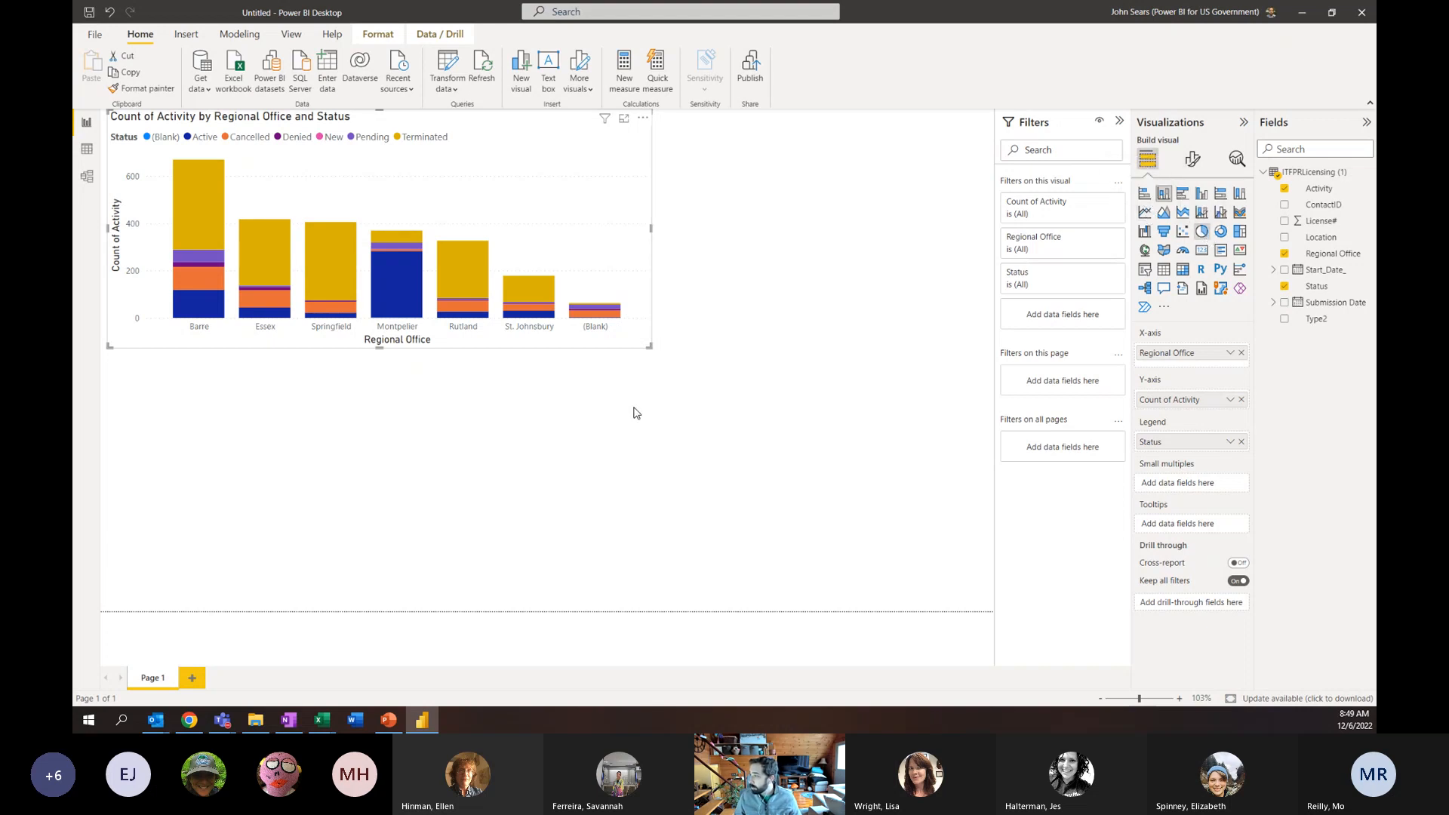
Create a separate pie chart below the column chart with Status as the legend and Activity as the values
left_click(1205, 233)
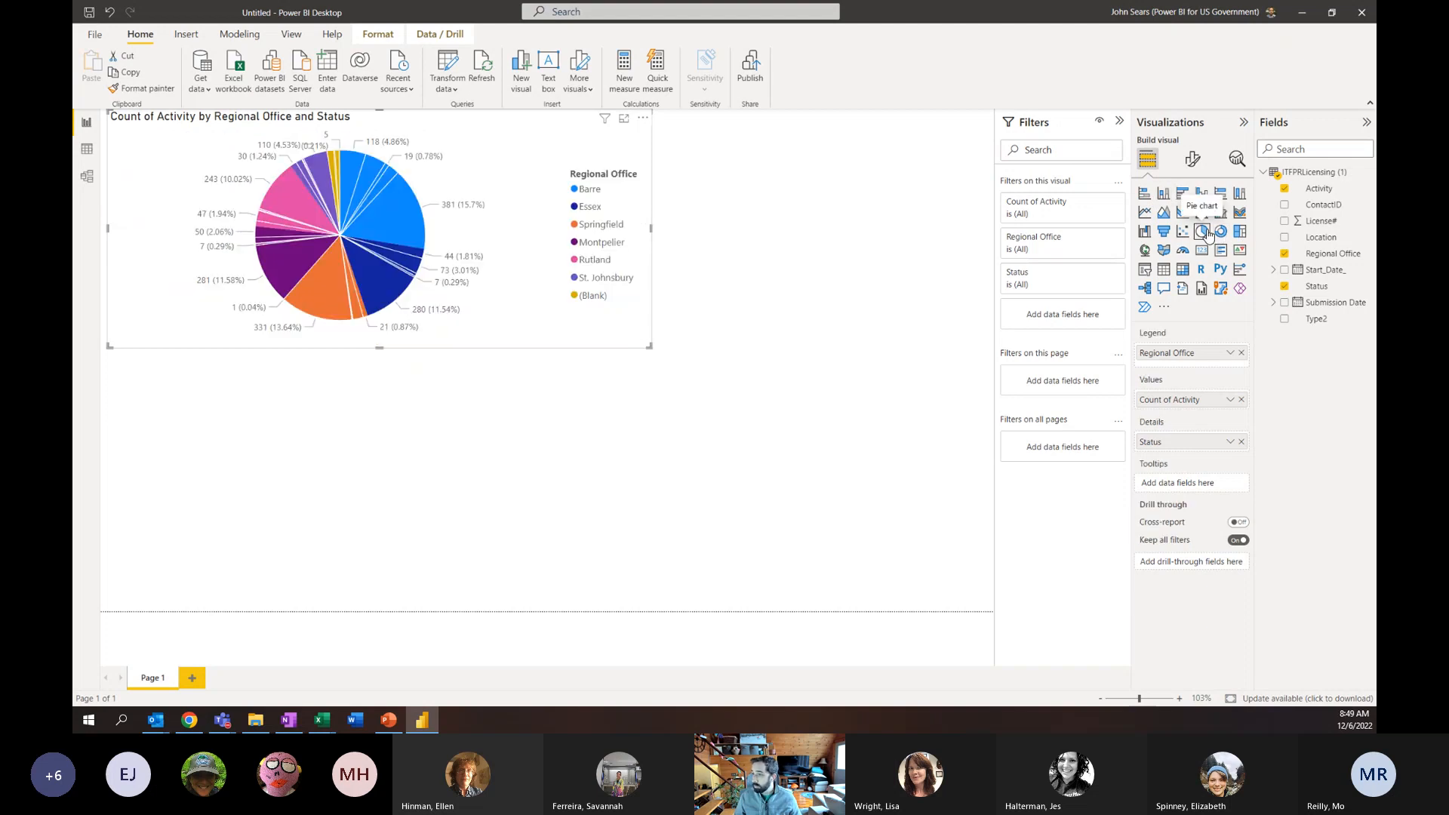
left_click(112, 12)
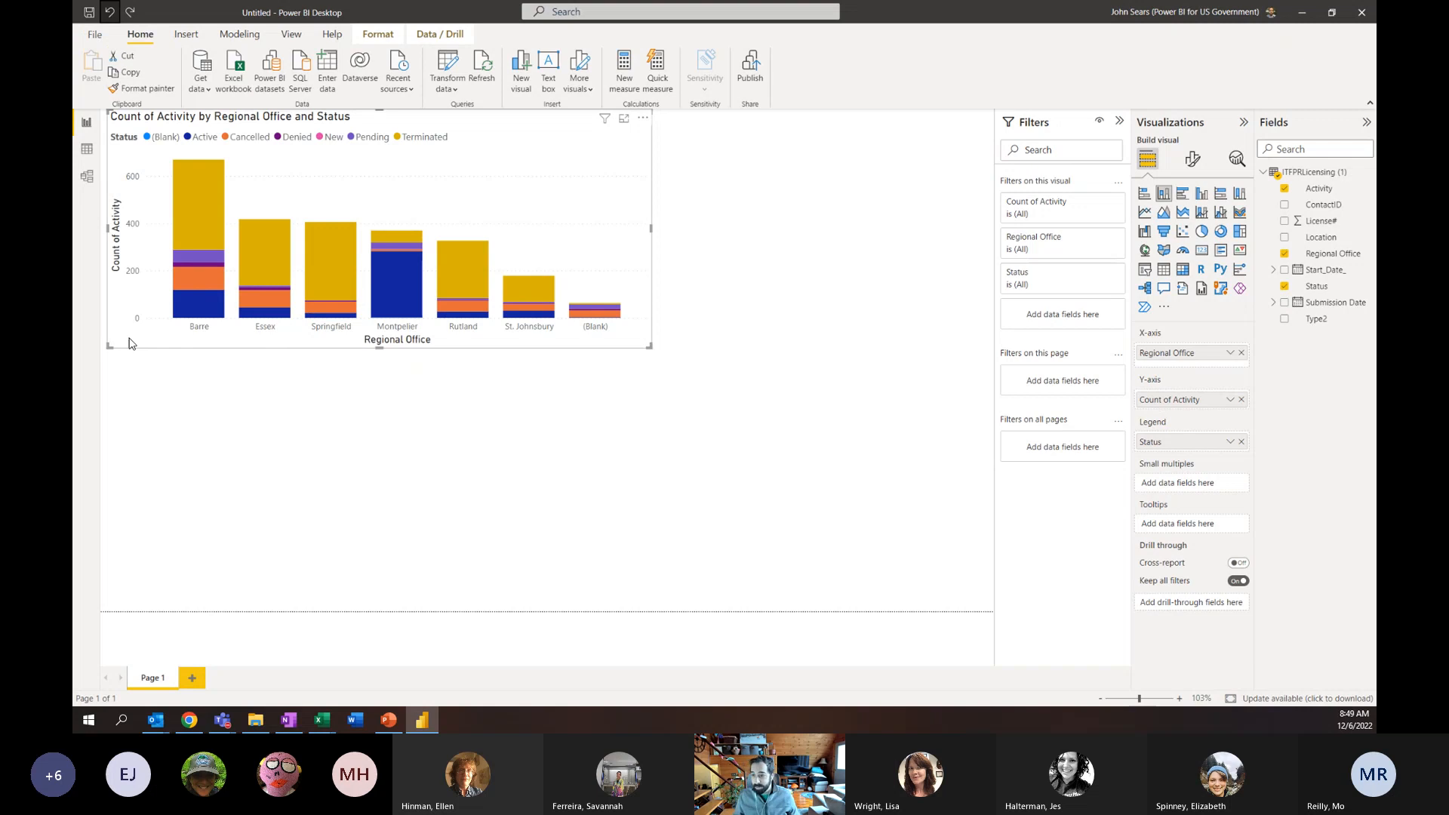
left_click(788, 233)
left_click(1202, 234)
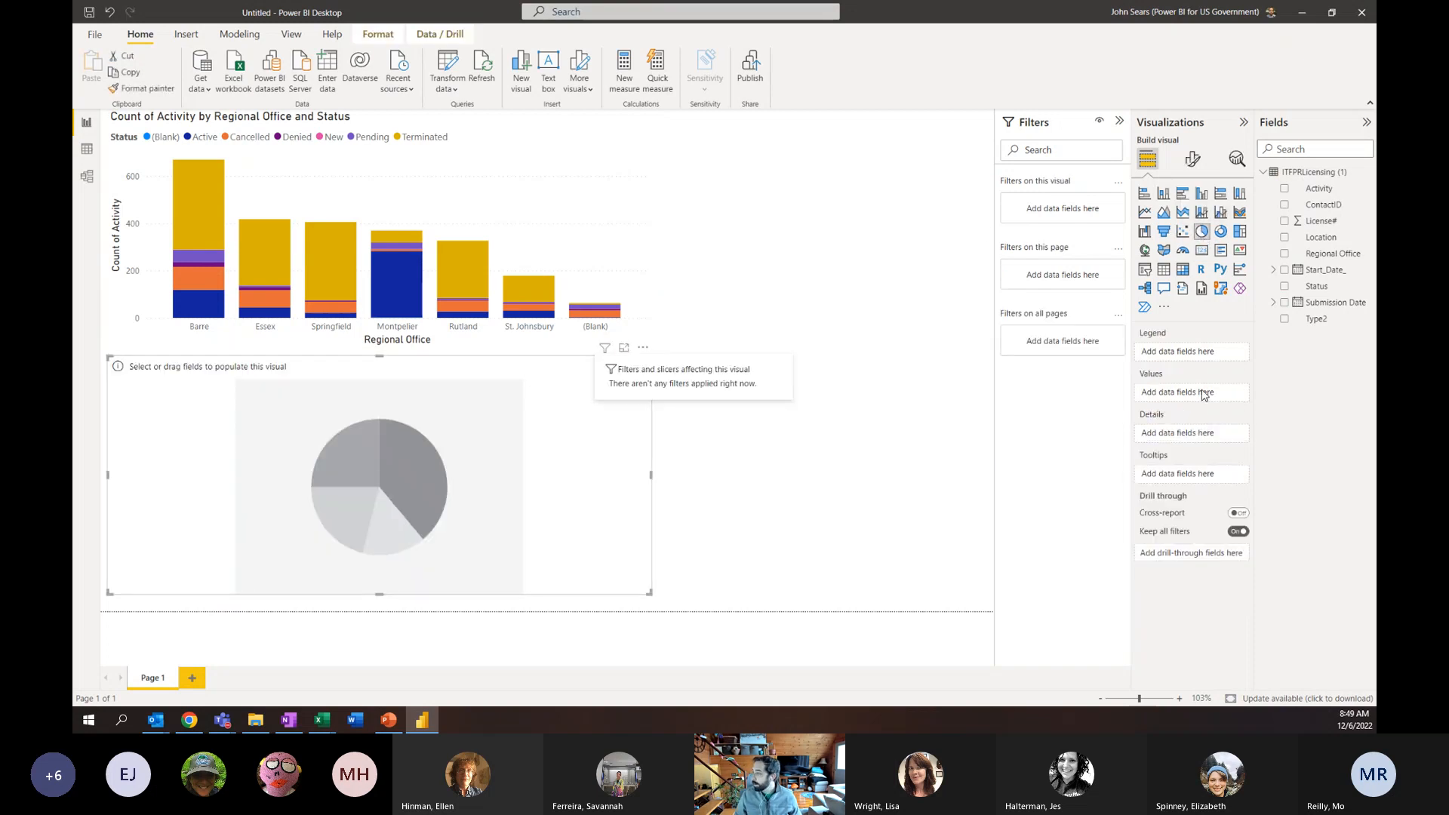
left_click(1285, 287)
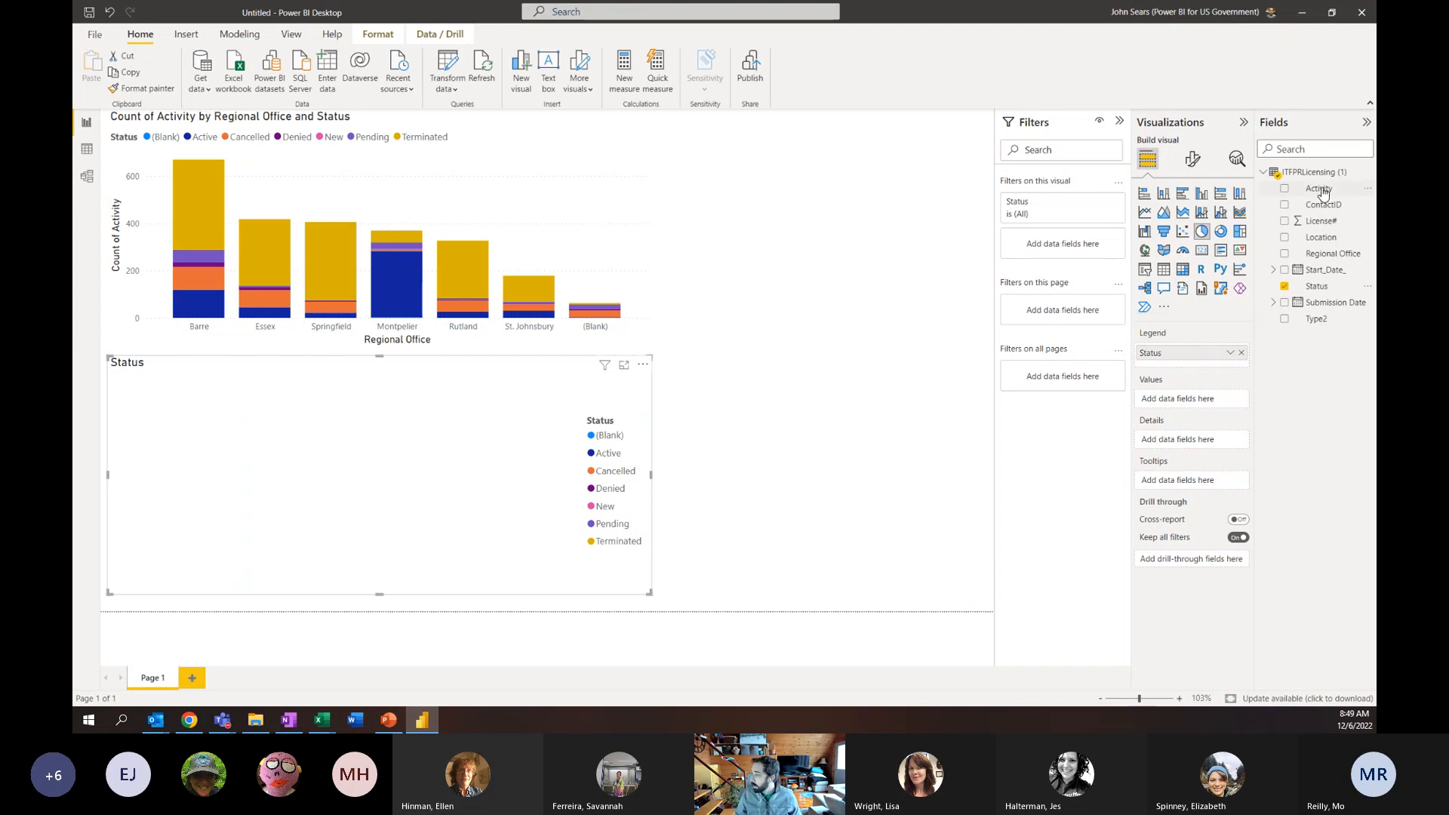
left_click_drag(1321, 191, 1171, 401)
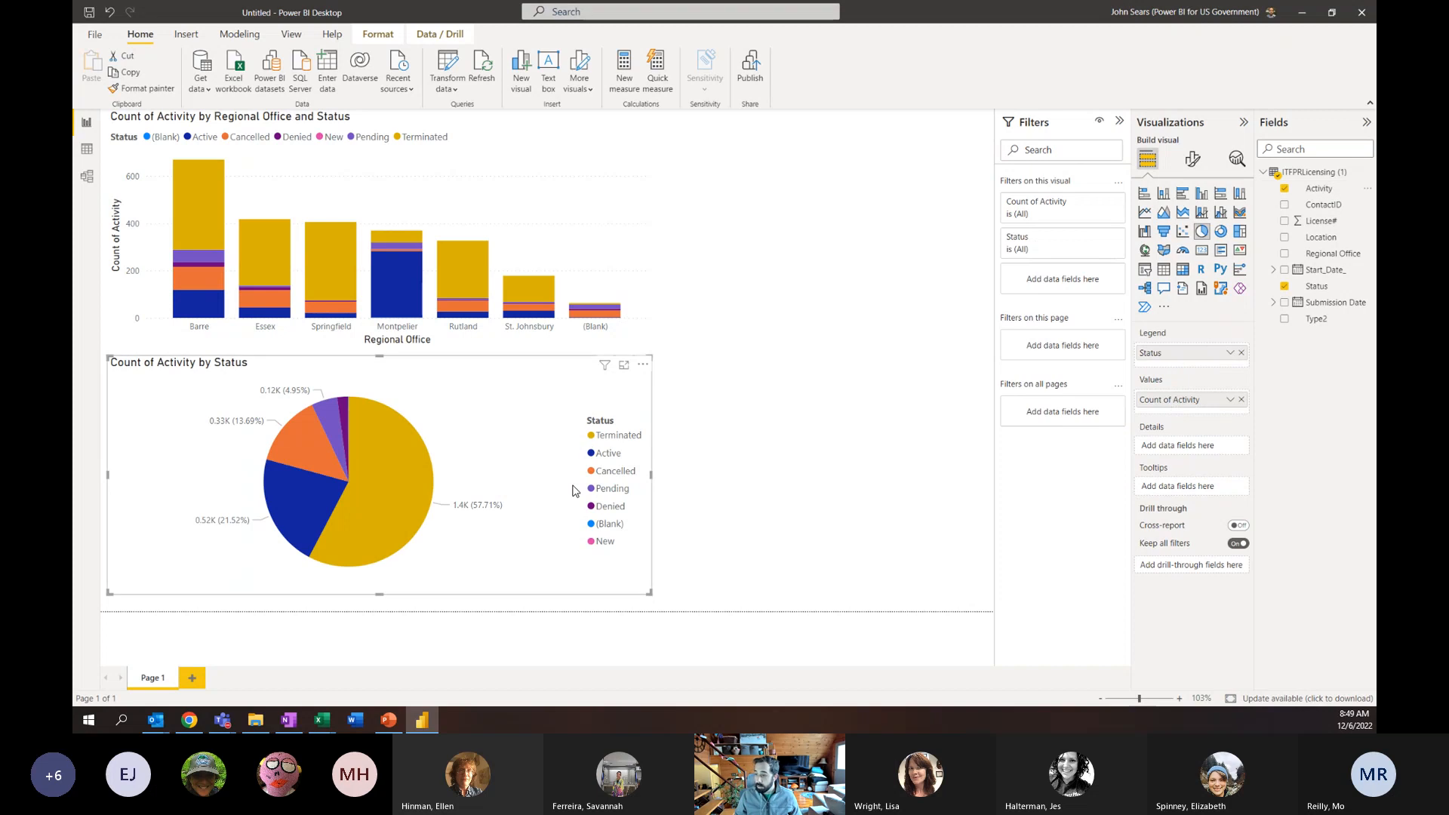
left_click(766, 442)
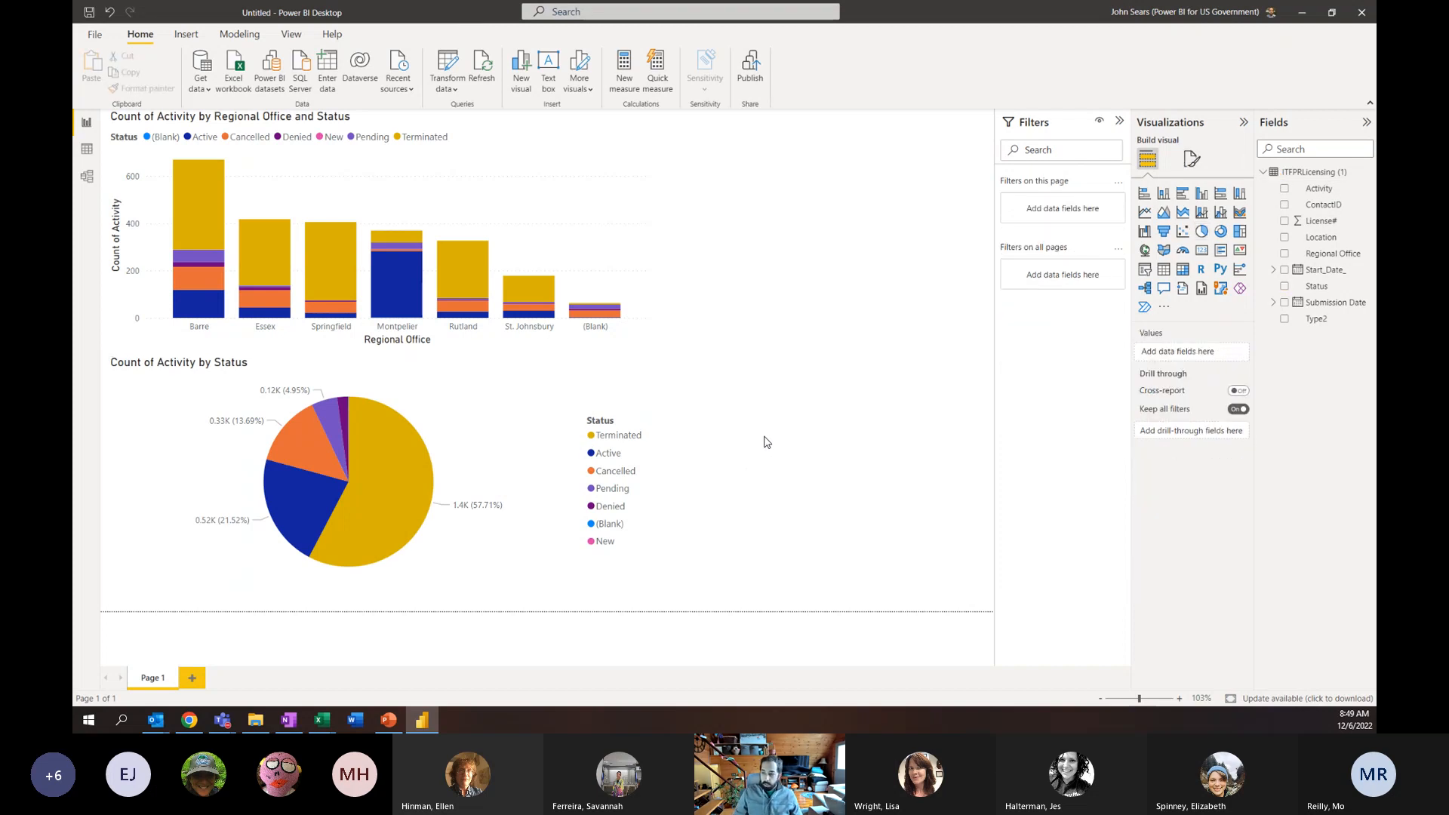
Examine the cross-highlighting between the charts by selecting Montpelier in the column chart and the Terminated slice in the pie chart
mouse_move(400, 423)
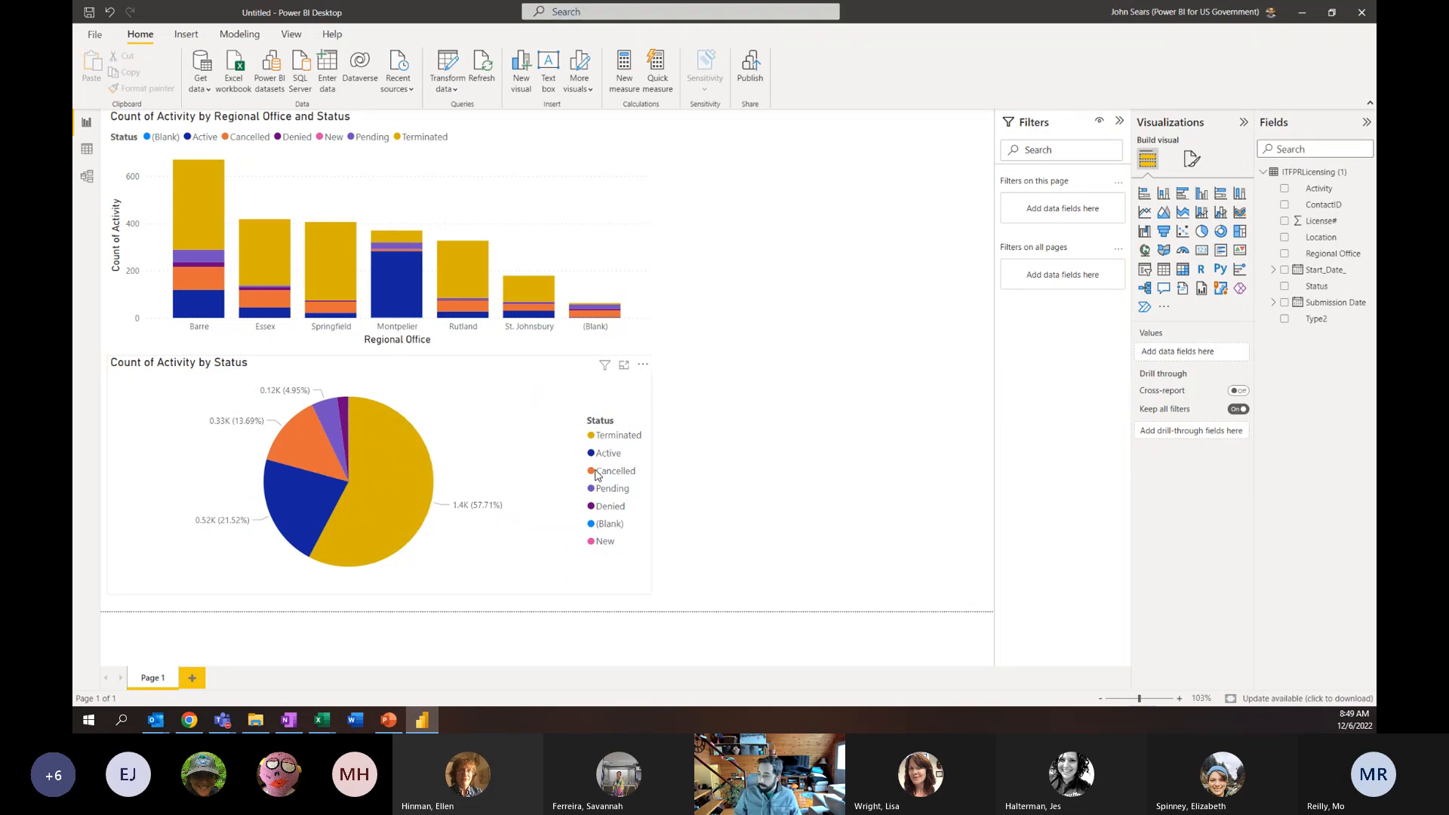
left_click(402, 328)
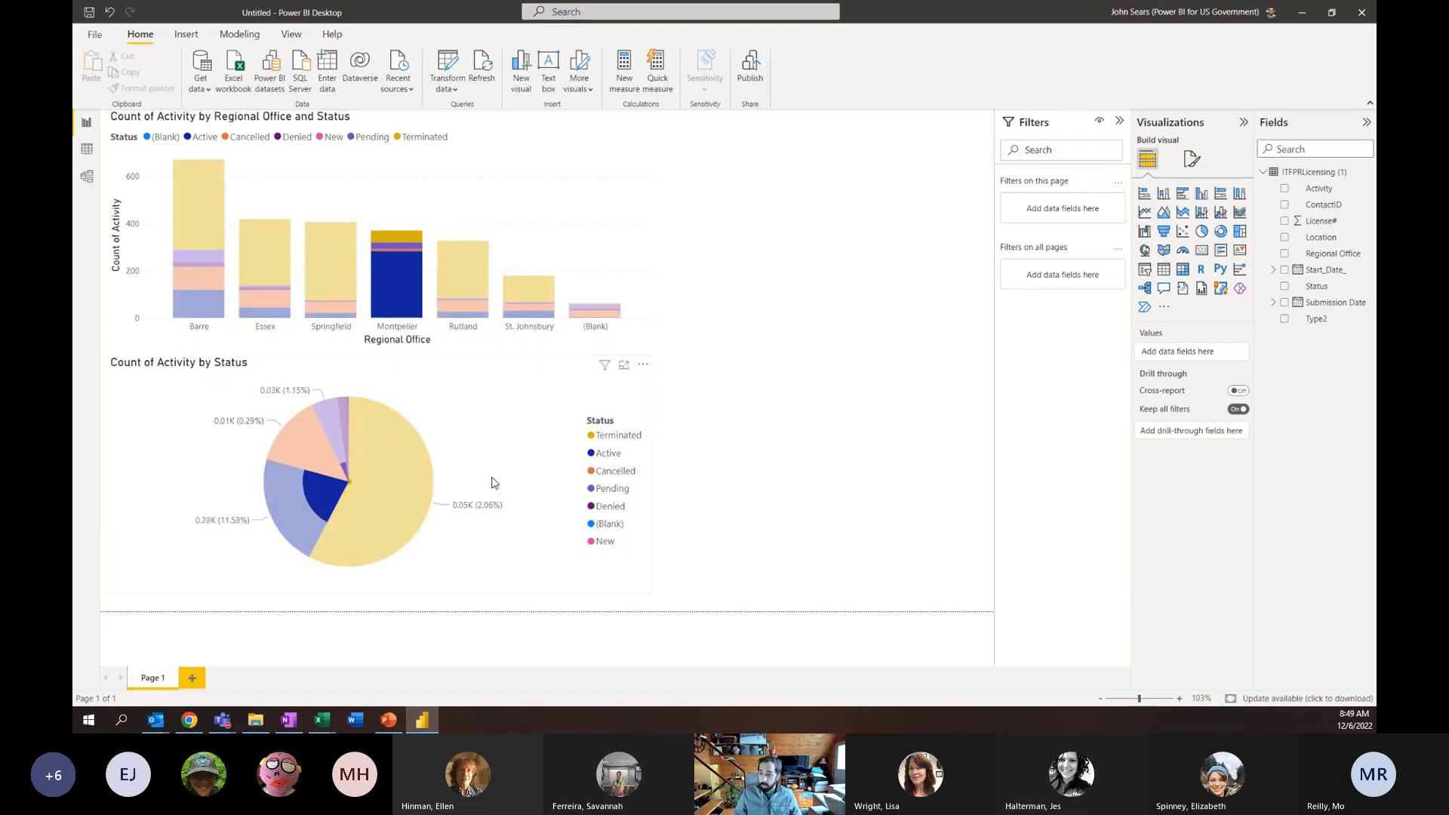
mouse_move(329, 473)
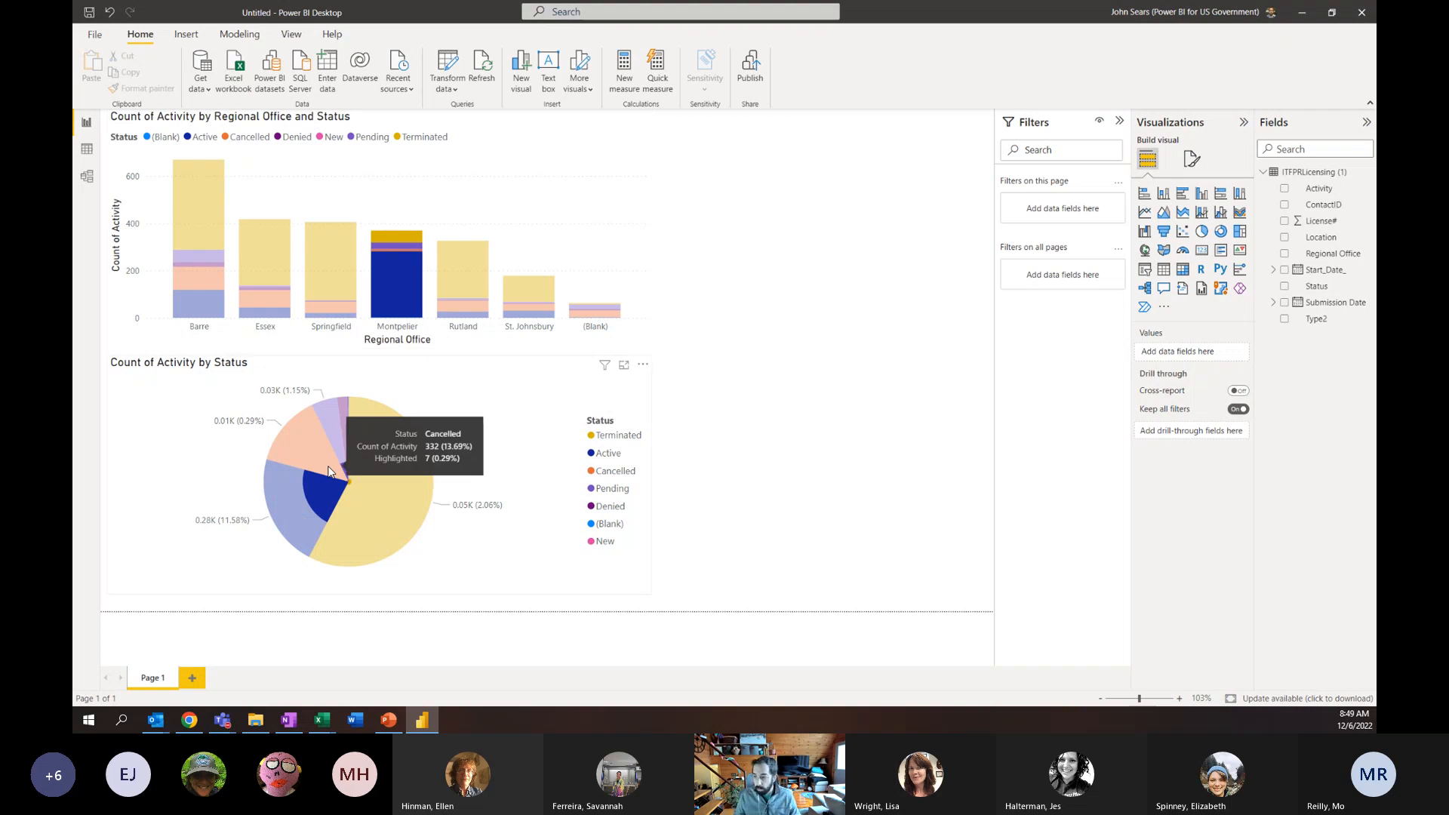
left_click(402, 496)
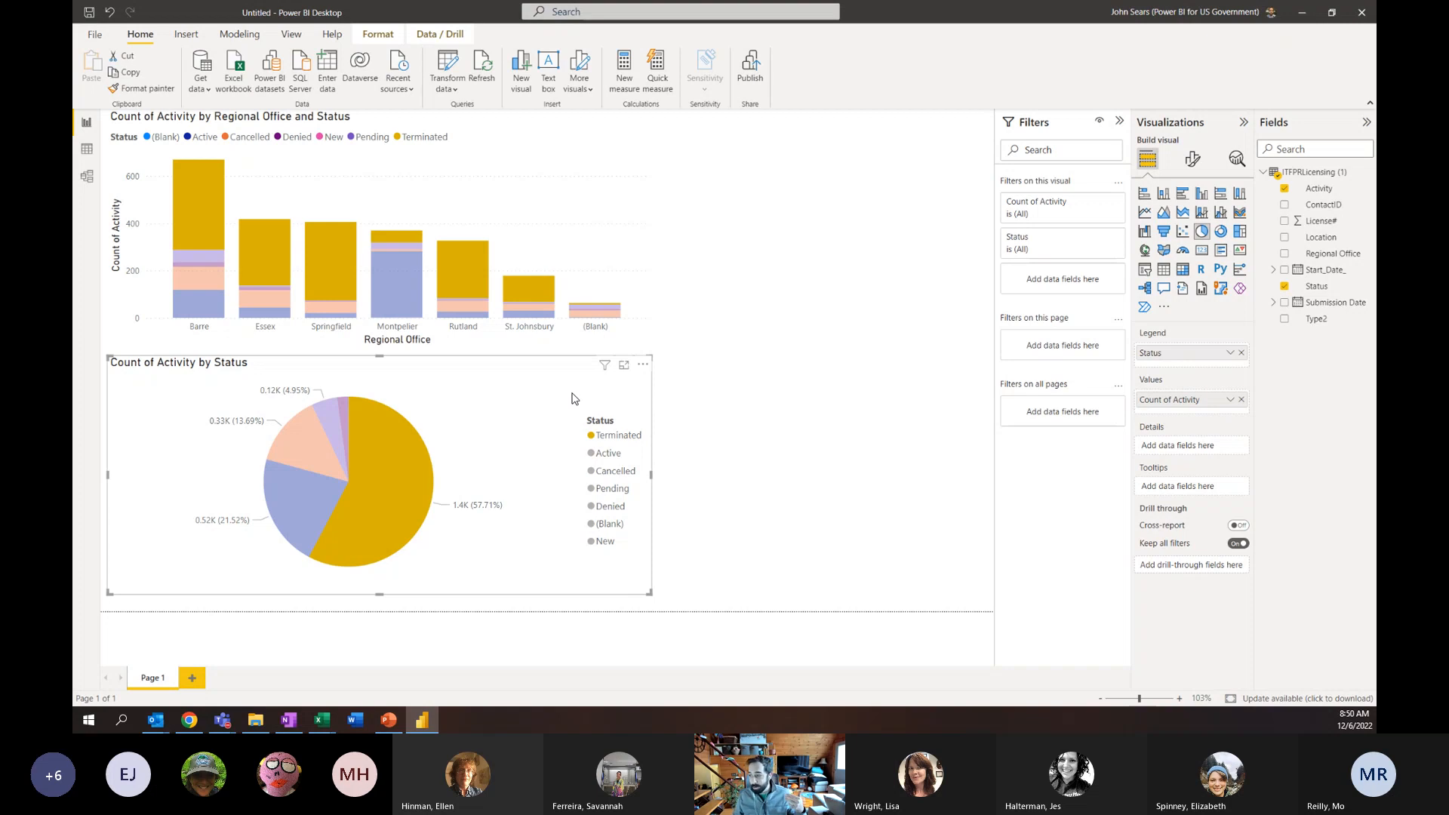
mouse_move(388, 479)
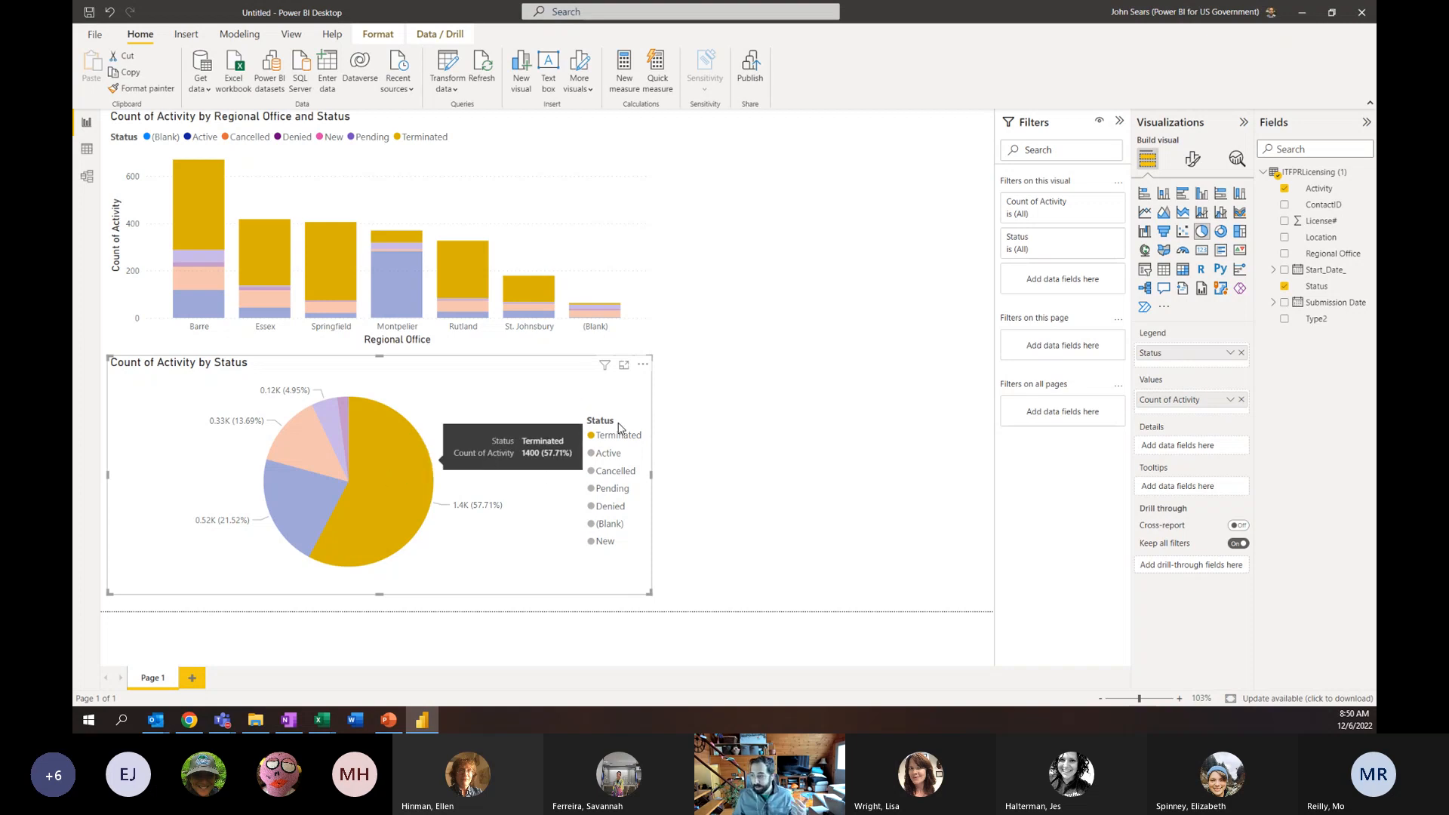
mouse_move(605, 365)
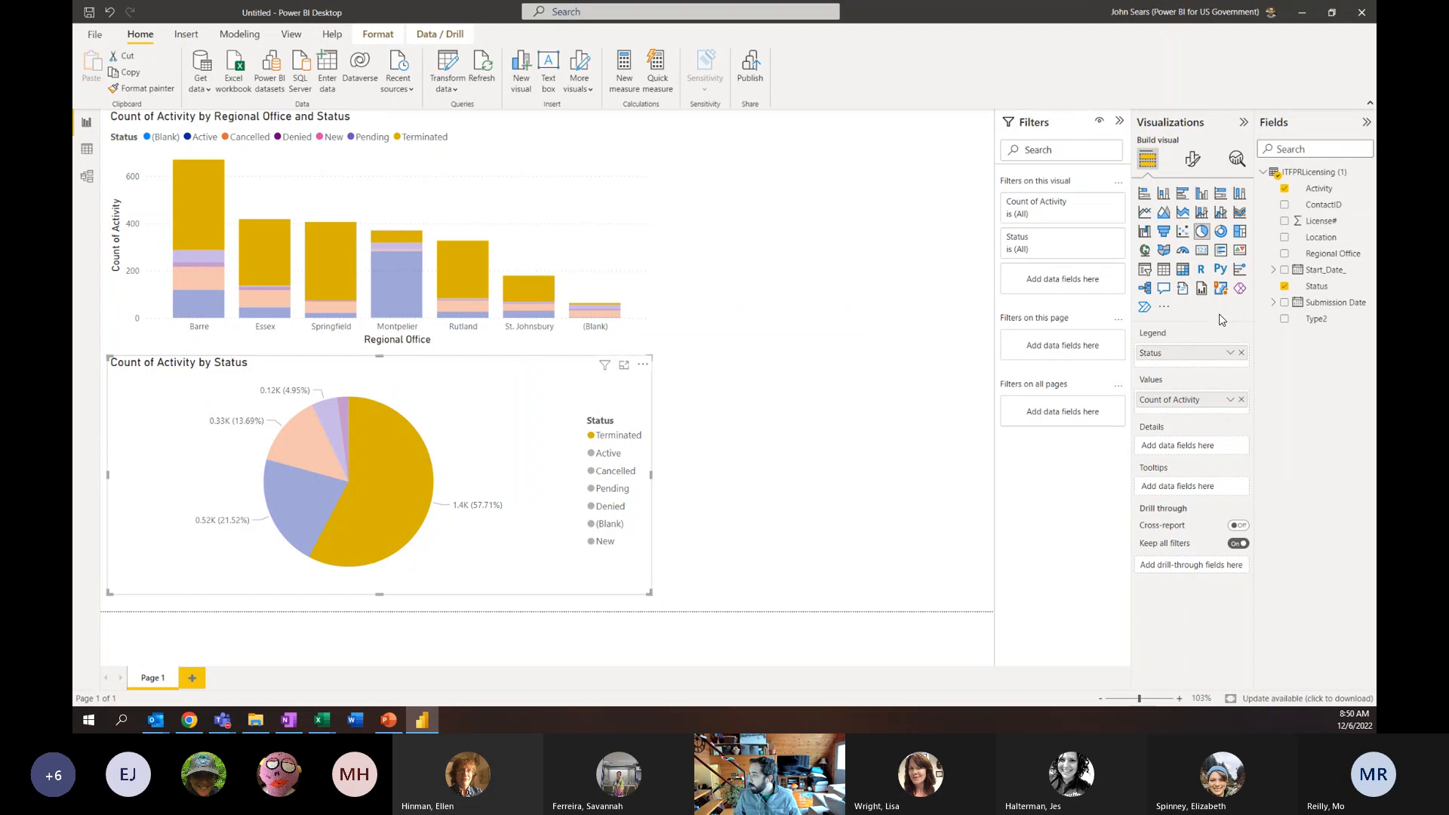
left_click(897, 298)
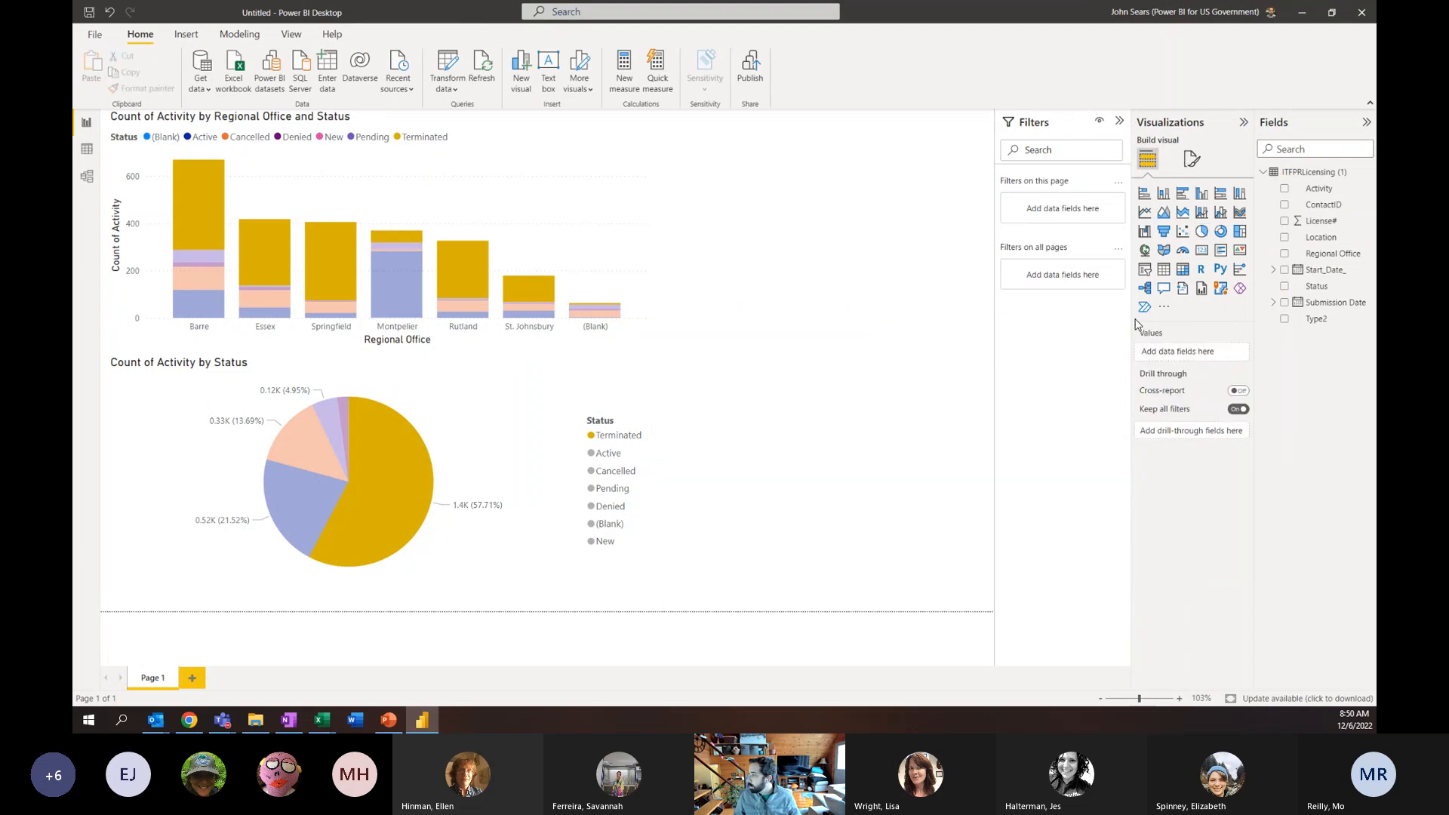
Add a slicer on the Type2 field beside the charts and stretch it down to the page's lower edge
left_click(1145, 269)
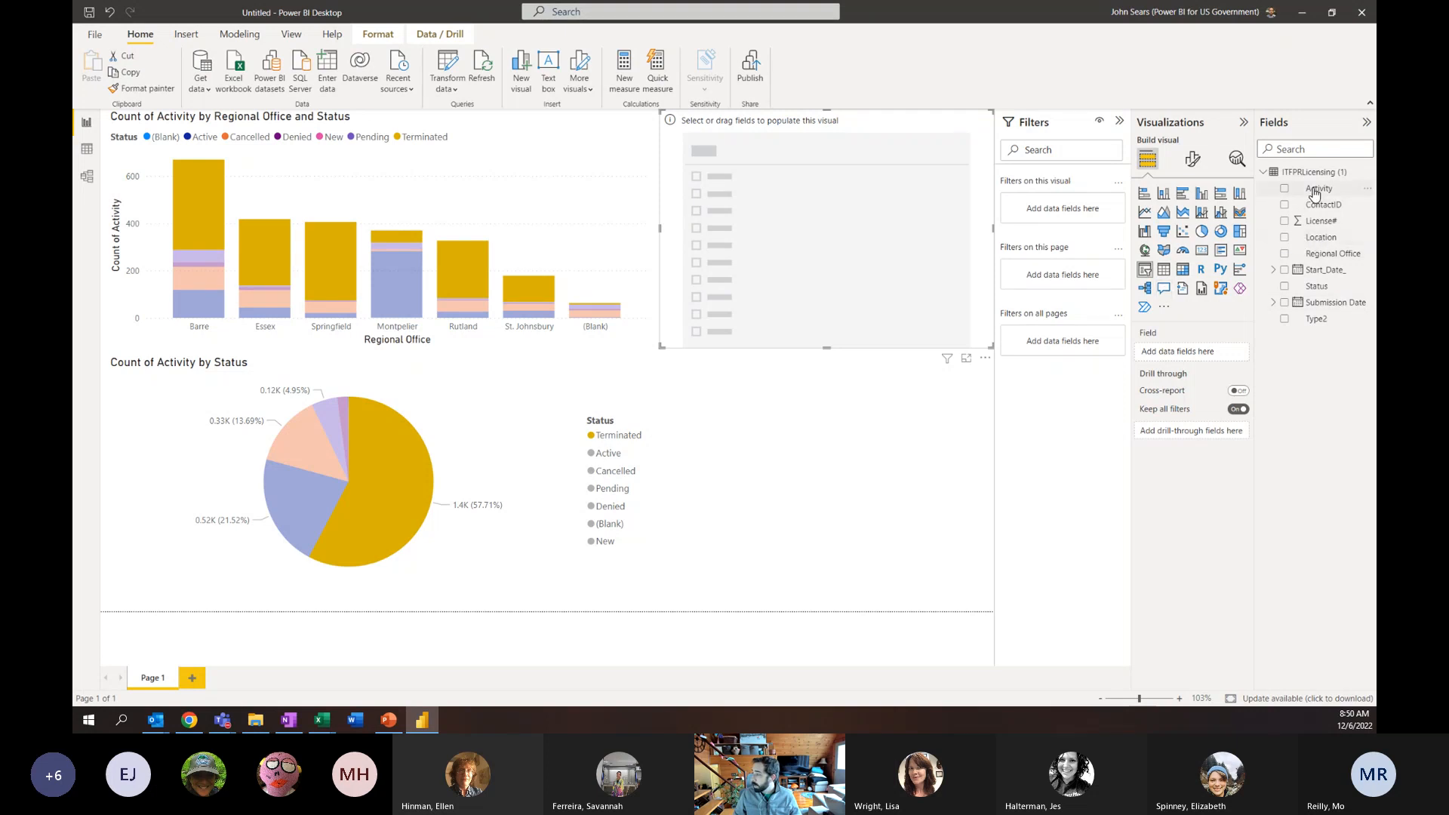
left_click(1284, 320)
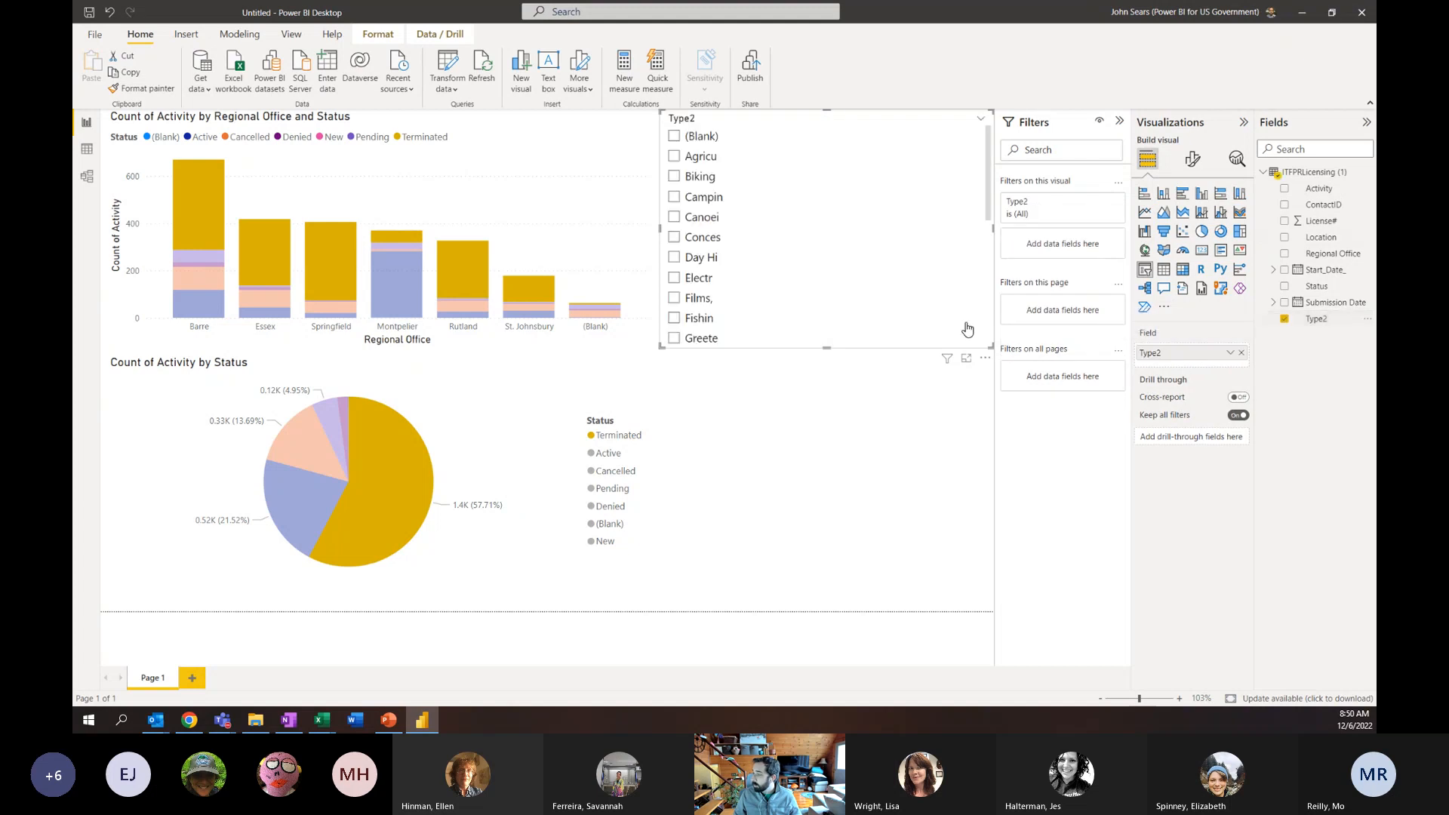
left_click_drag(827, 350, 841, 610)
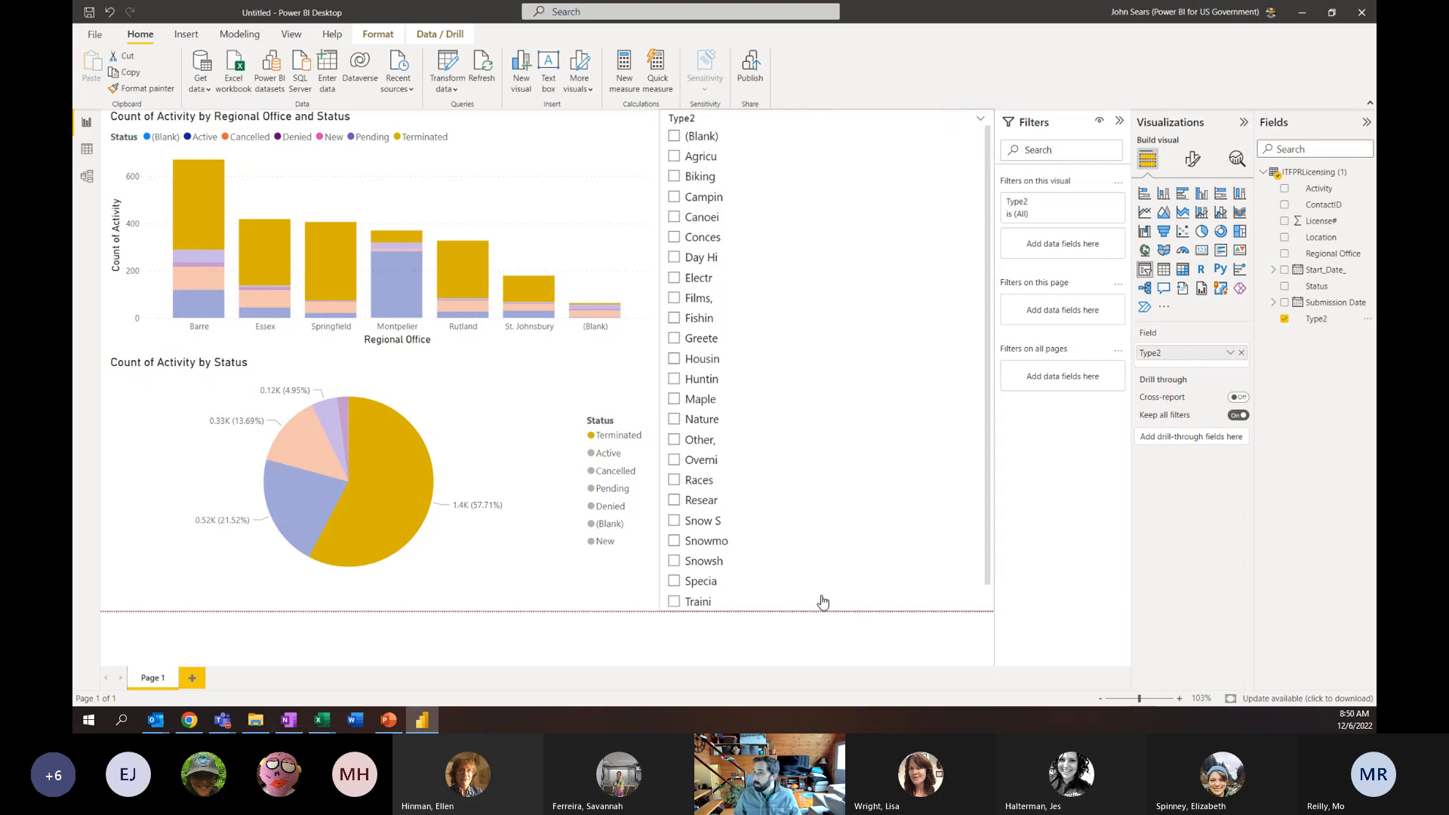
left_click(377, 34)
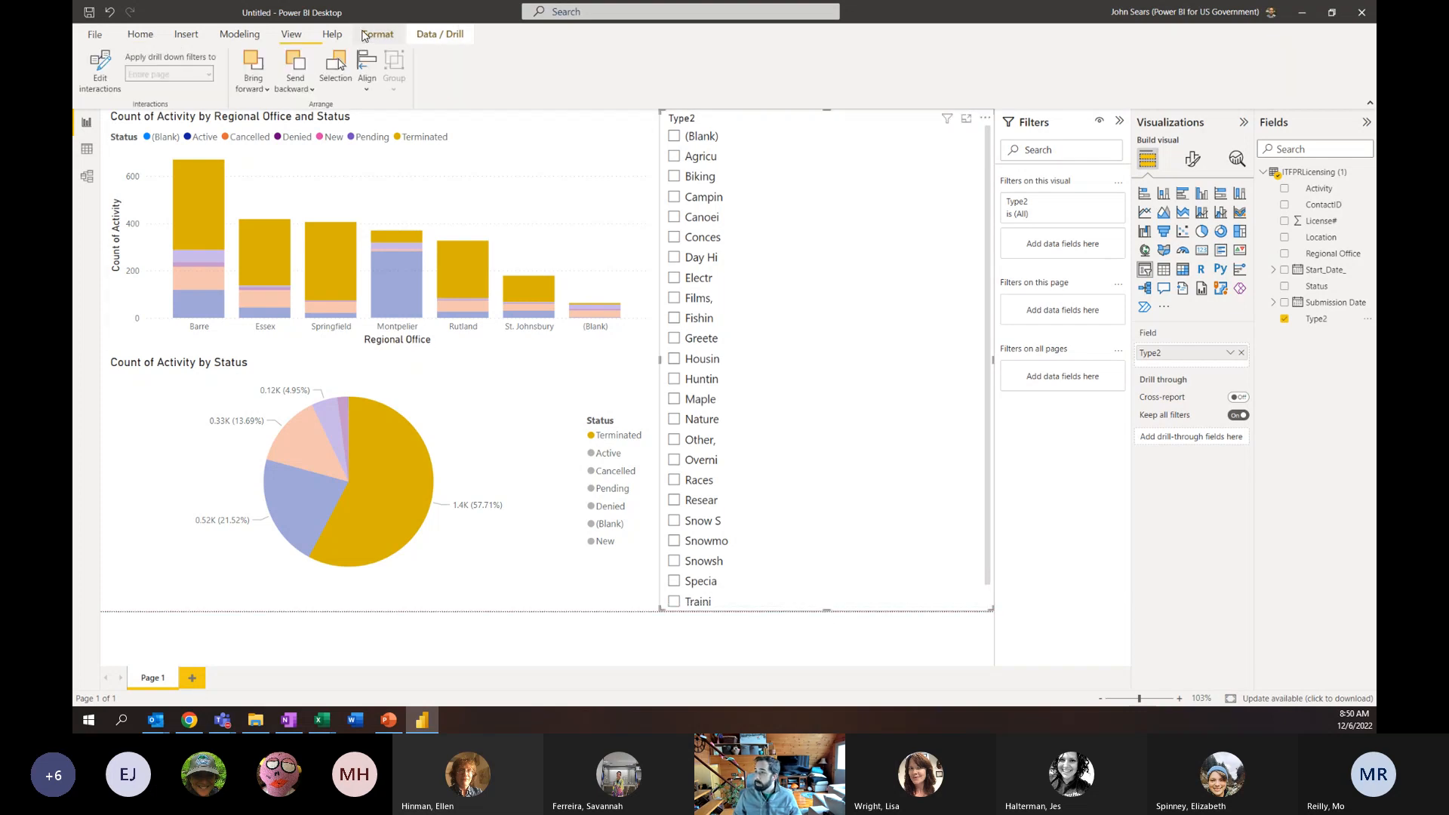
left_click(426, 36)
left_click(377, 34)
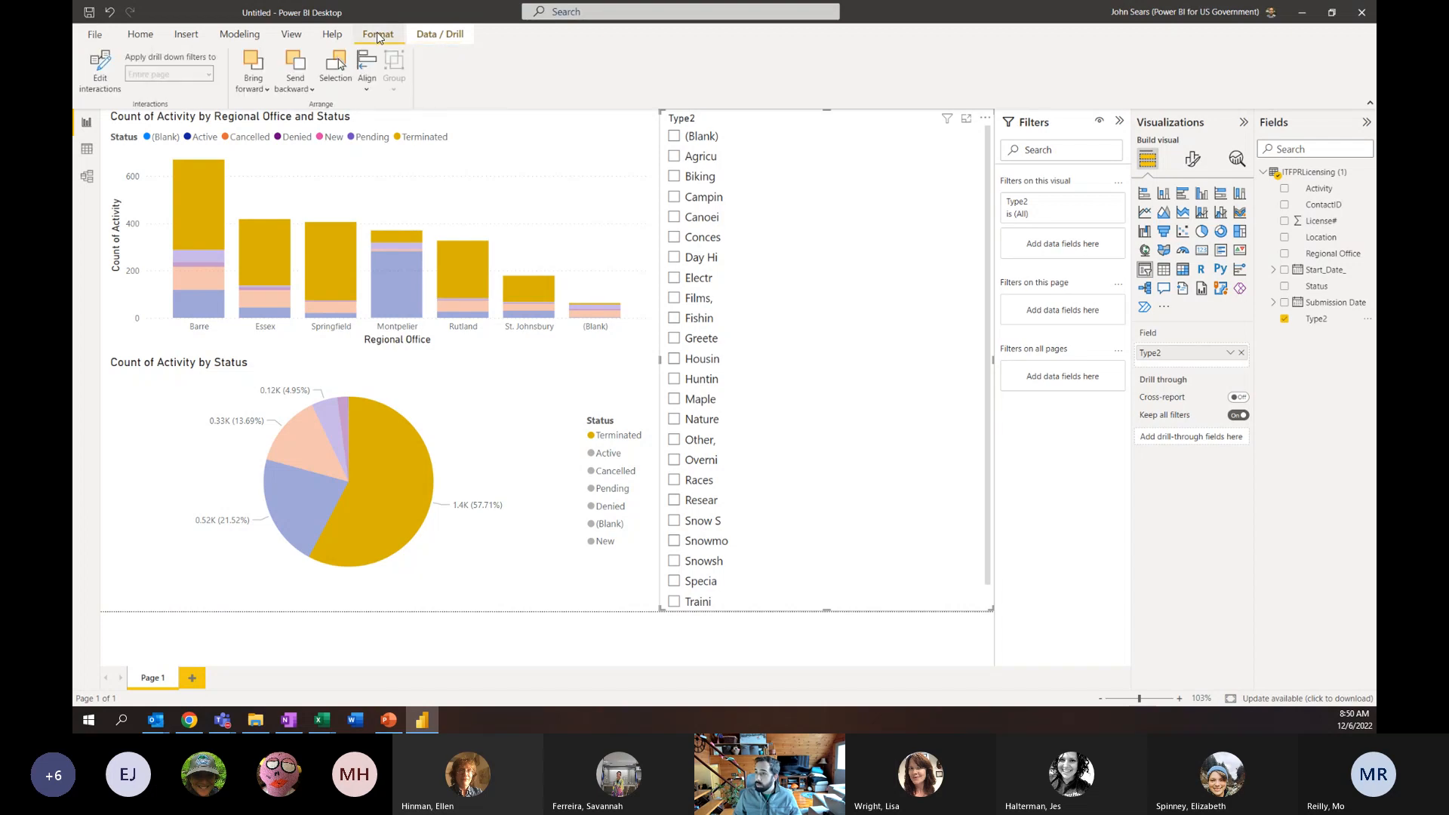
left_click(777, 198)
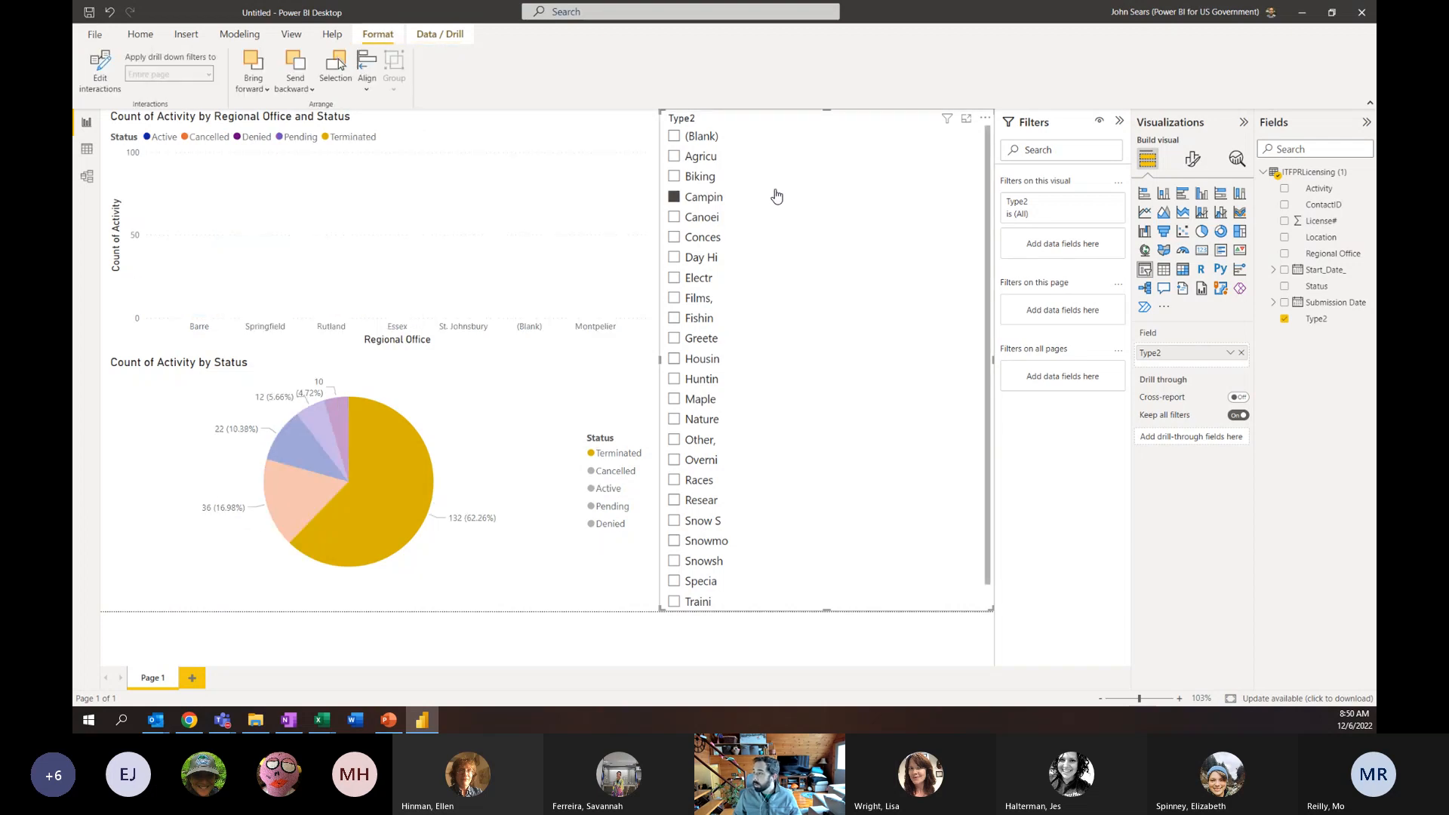
left_click(673, 198)
right_click(823, 192)
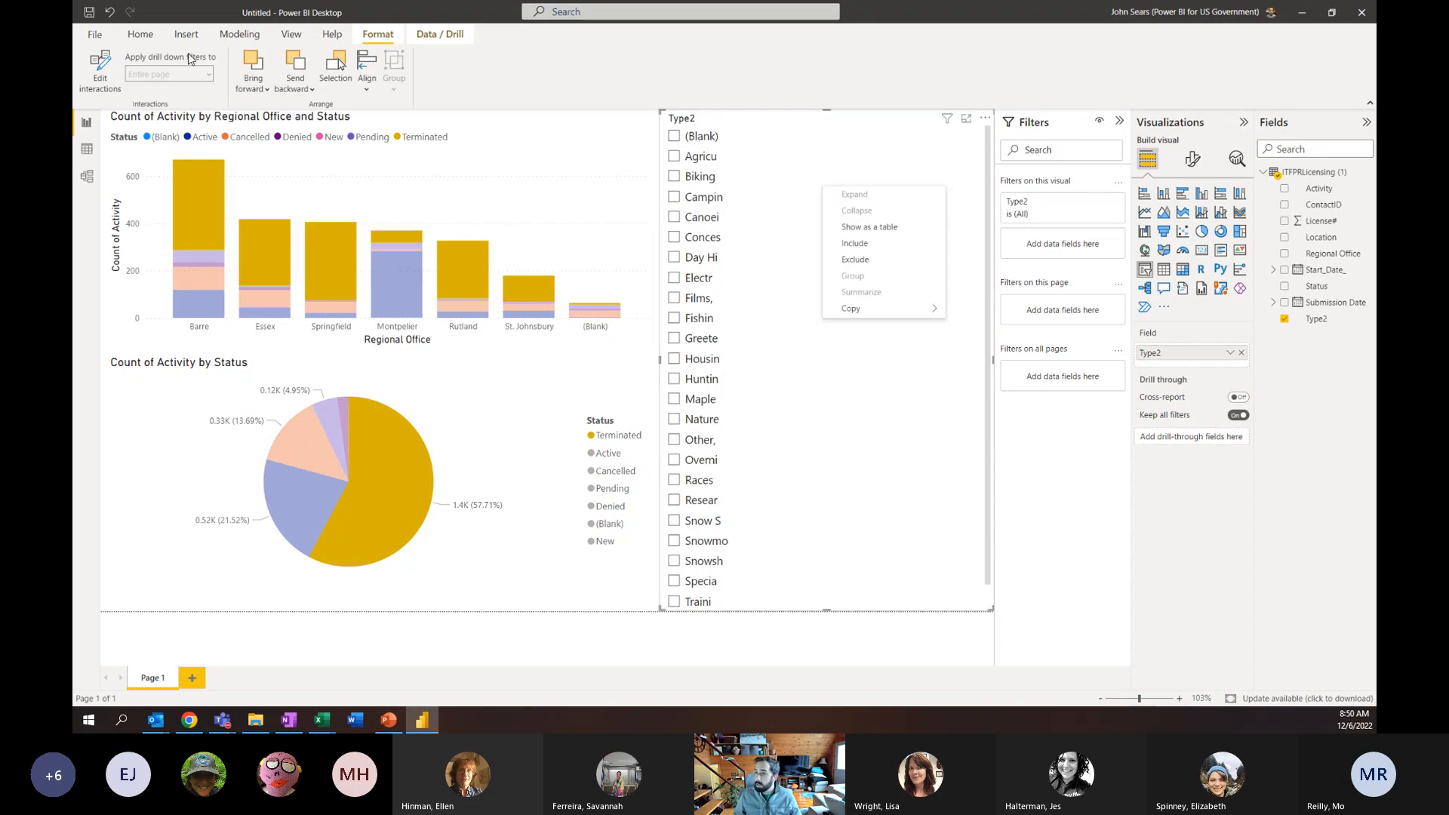
left_click(440, 34)
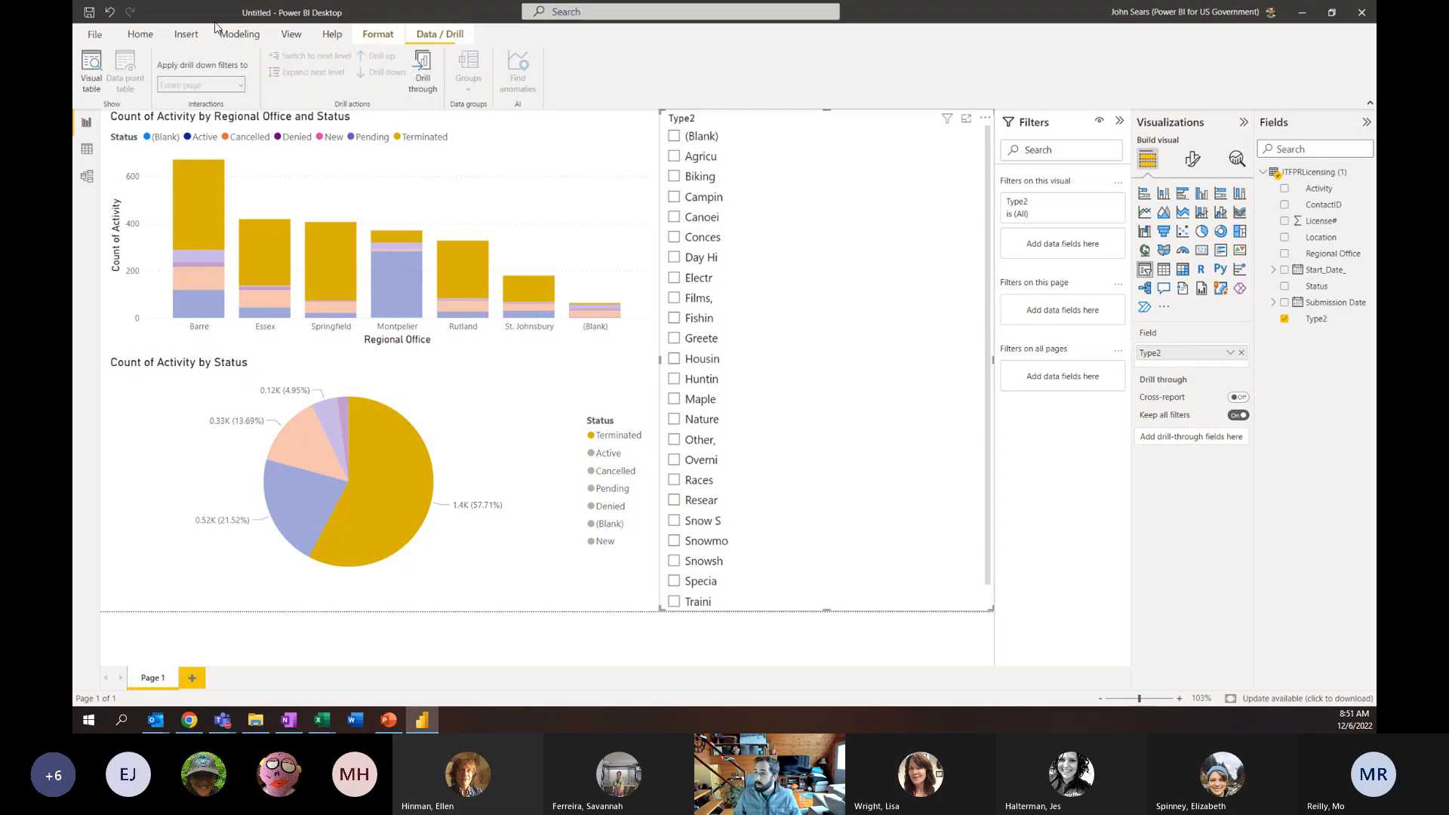
left_click(140, 34)
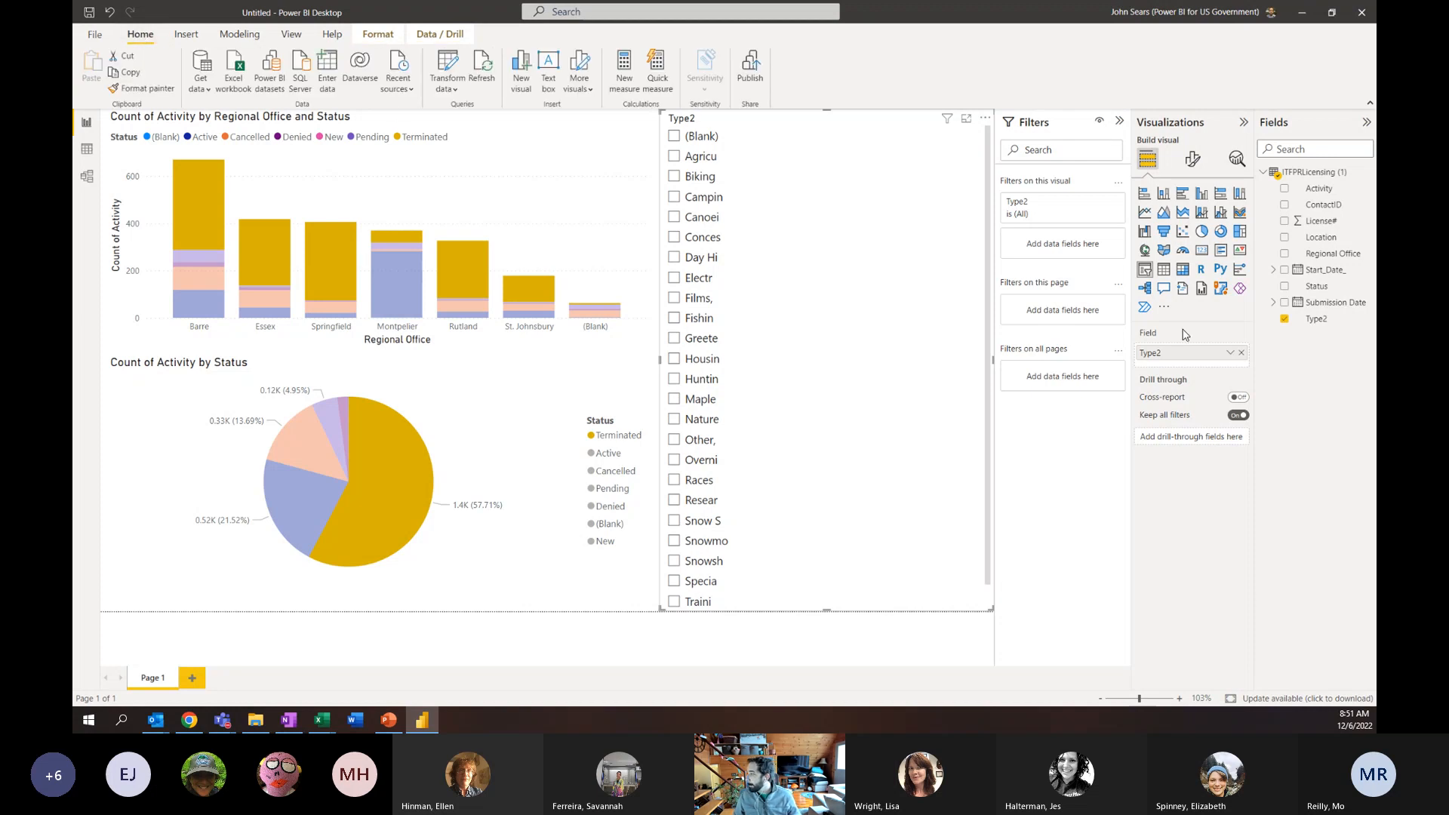
Set the orientation of the Type2 slicer to Horizontal
left_click(1192, 159)
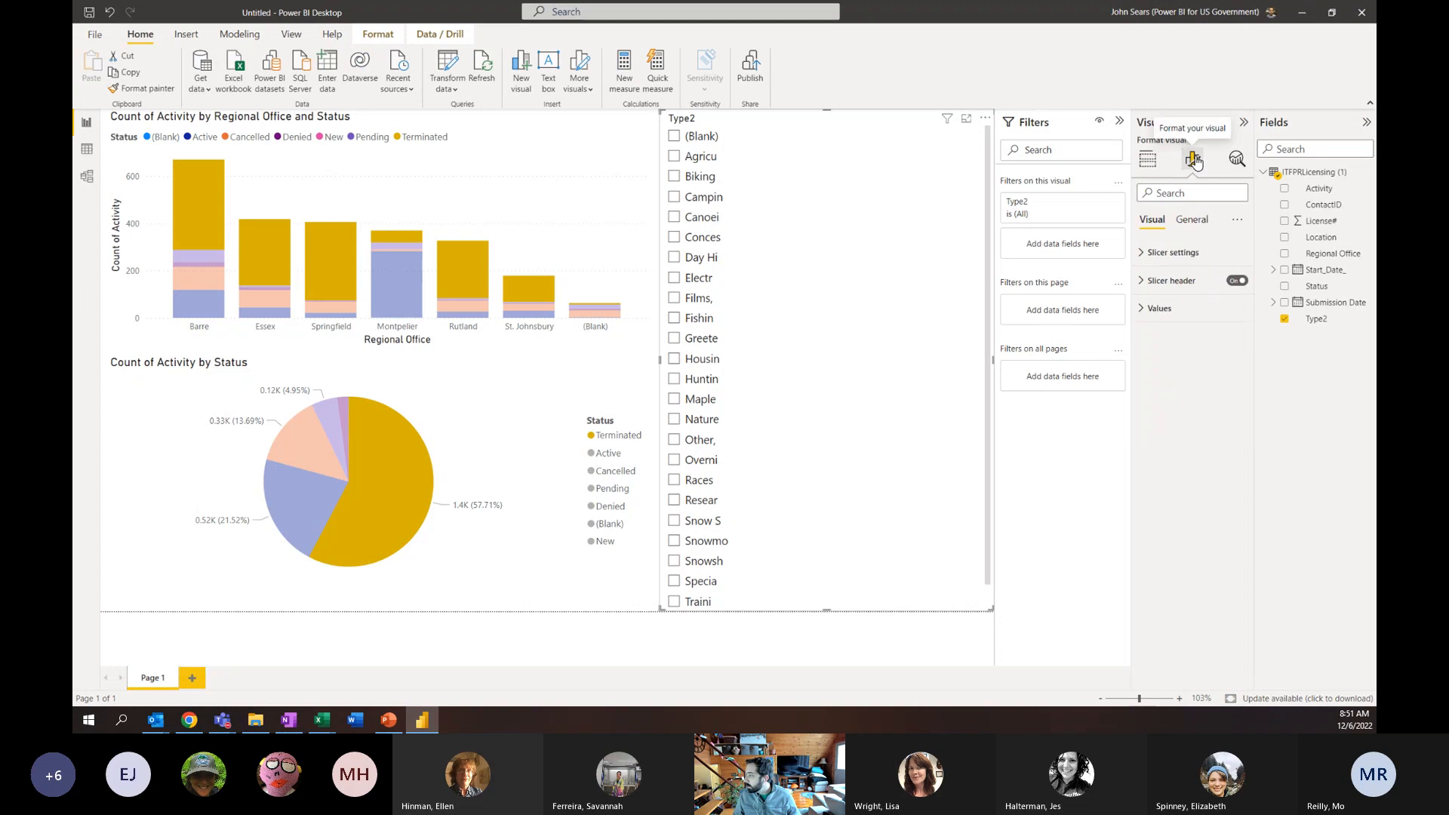
left_click(1139, 254)
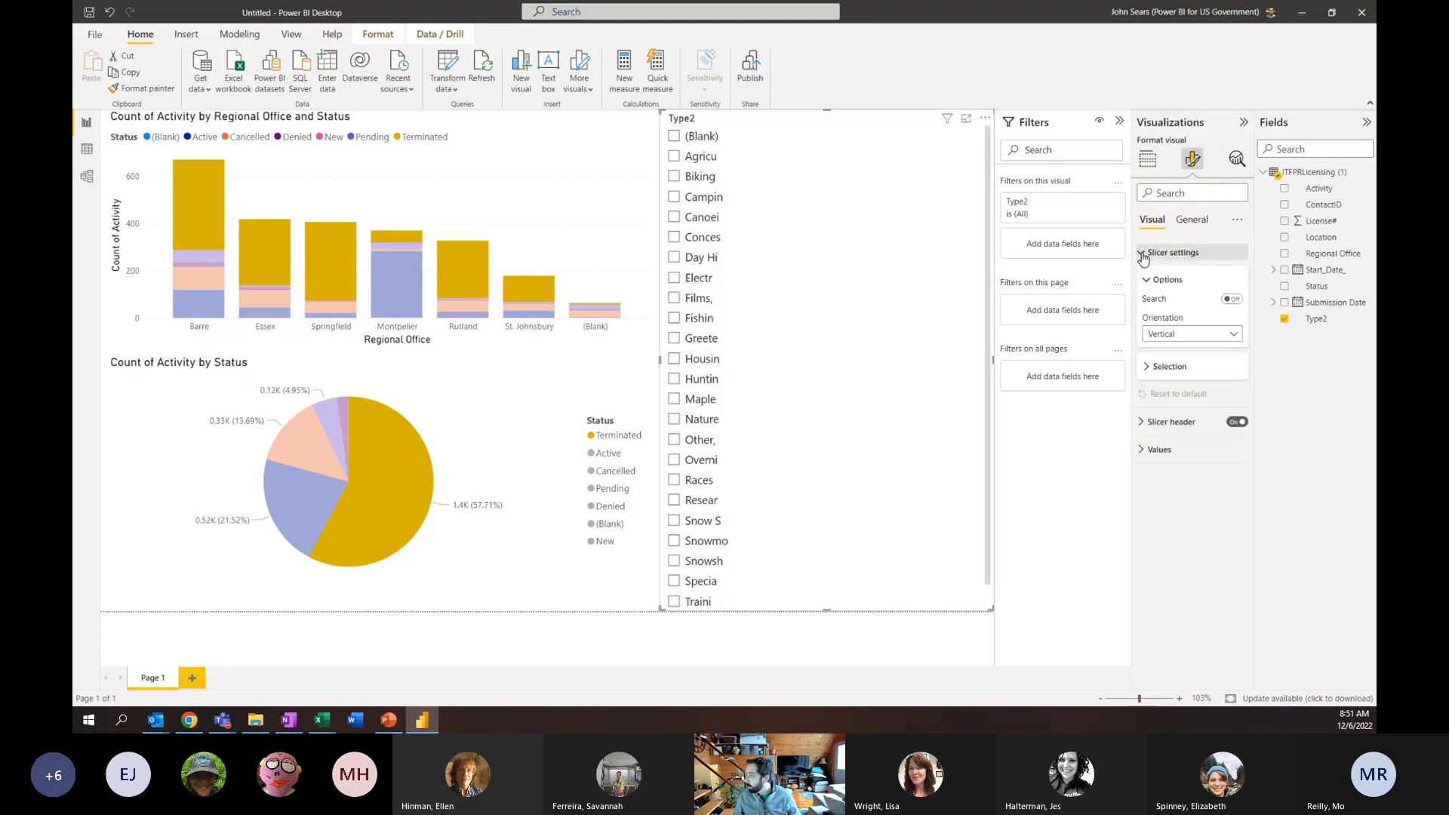
left_click(1147, 367)
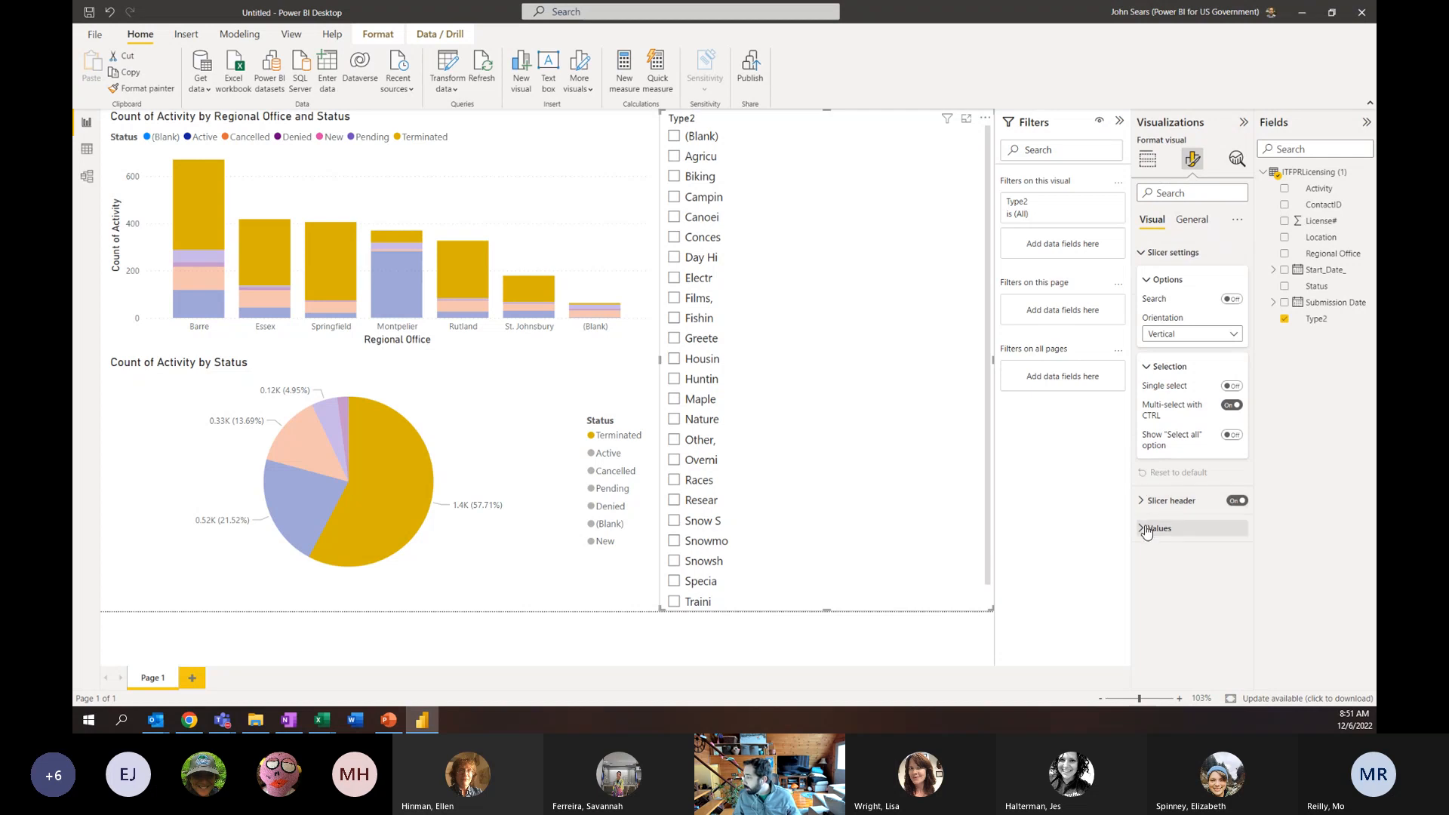
left_click(1194, 334)
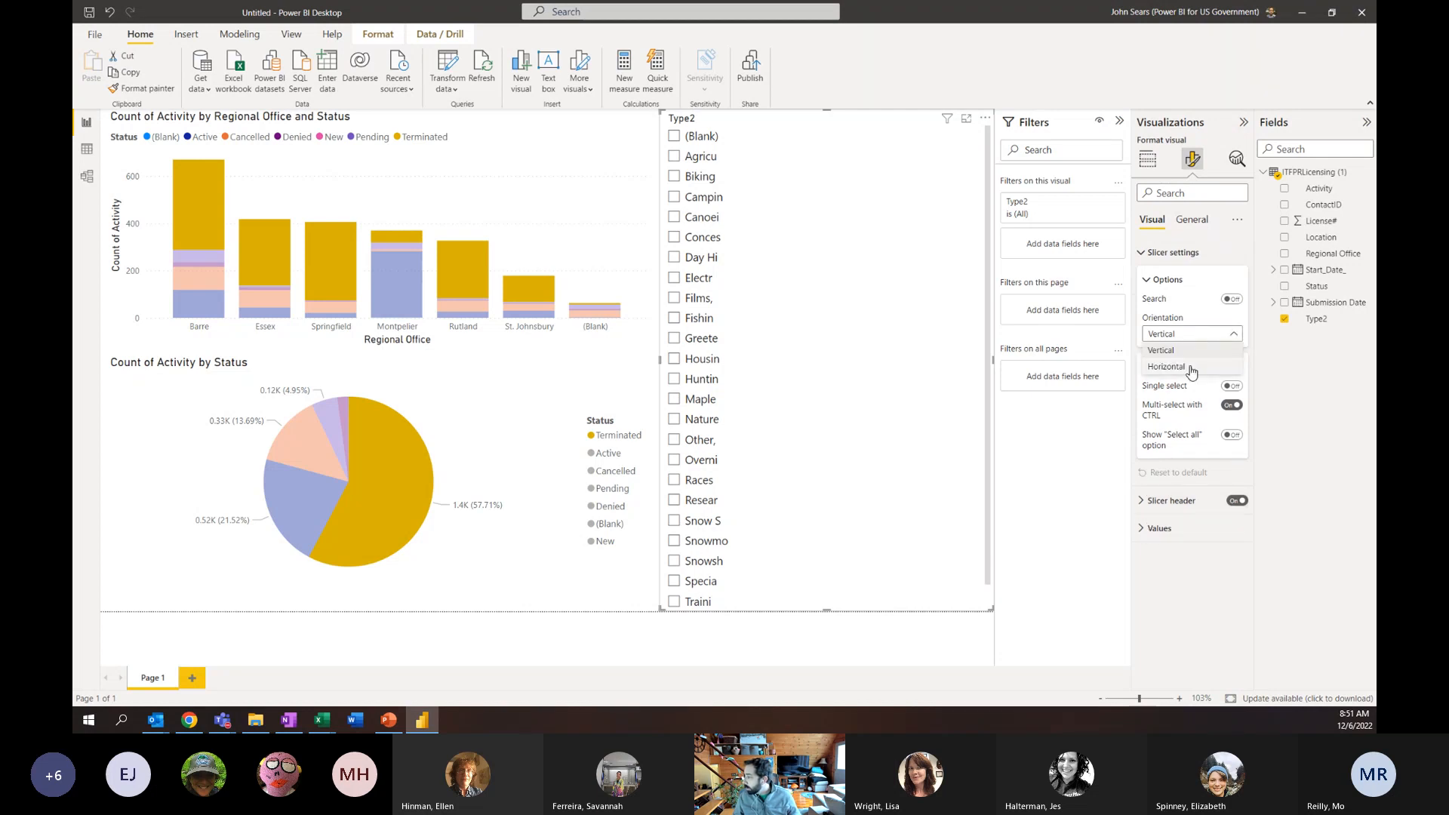
left_click(1168, 367)
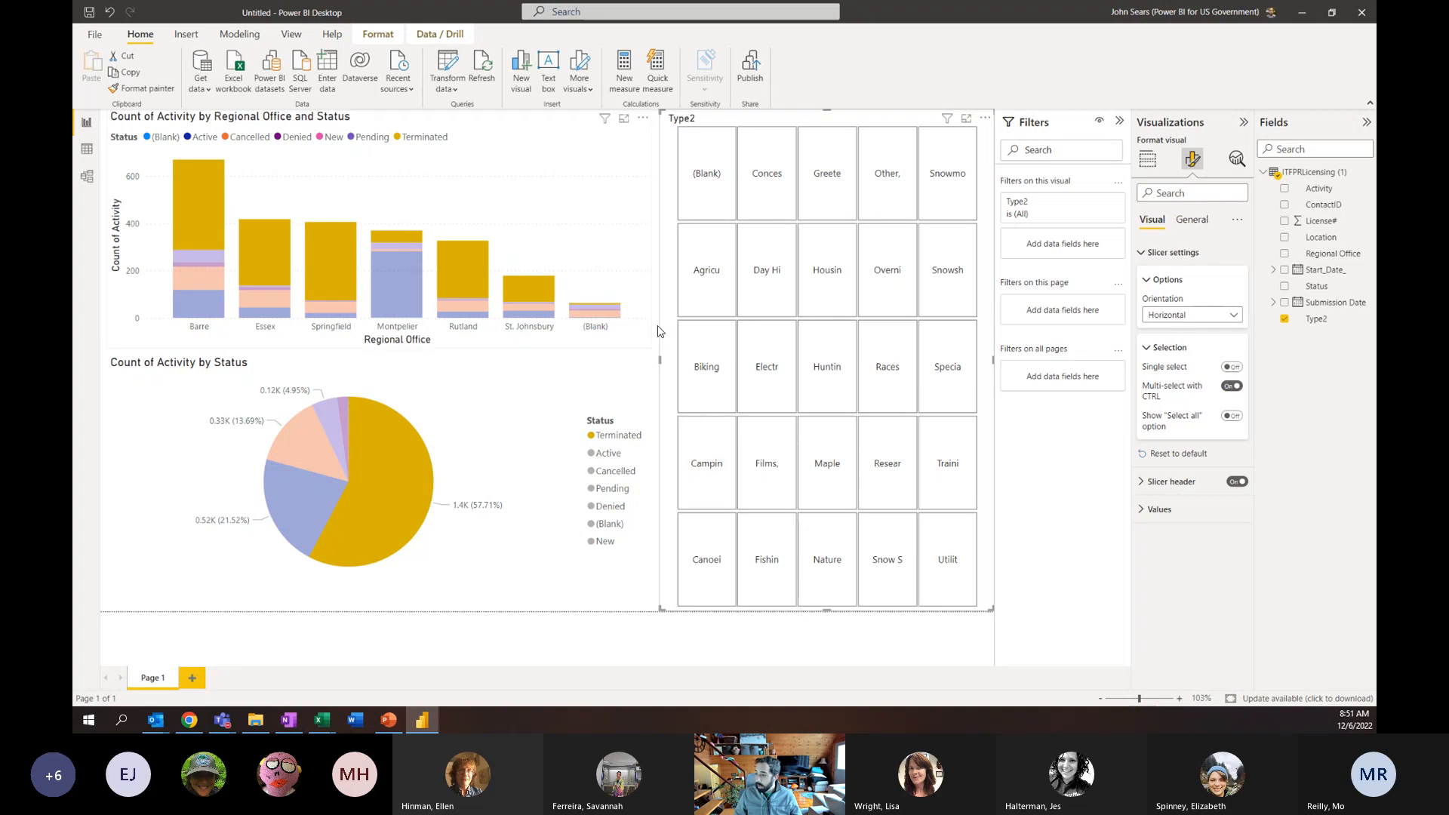
Clear the Terminated highlight in the pie chart and filter both charts to Campin with the Type2 slicer
left_click(711, 440)
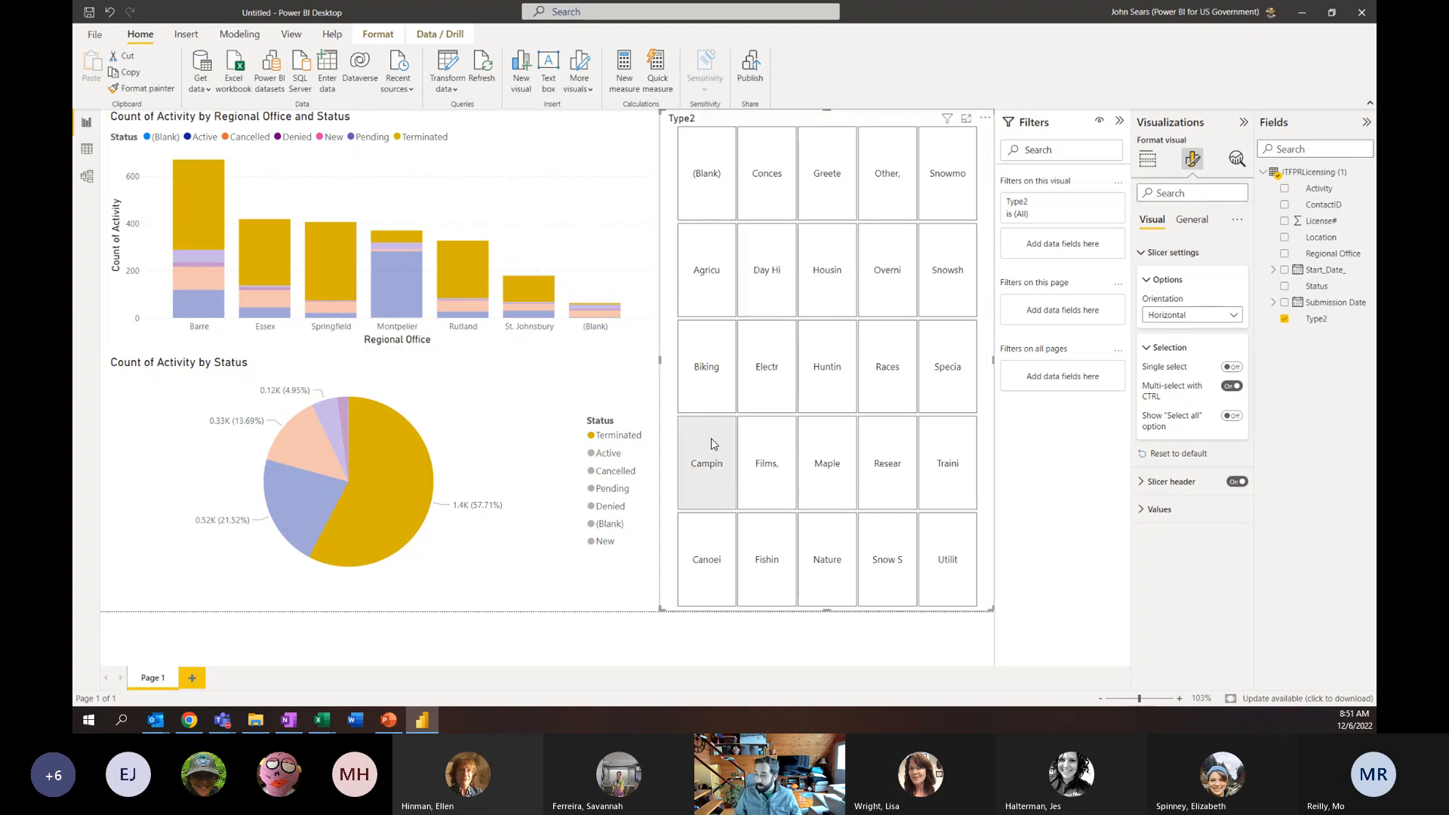
left_click(374, 487)
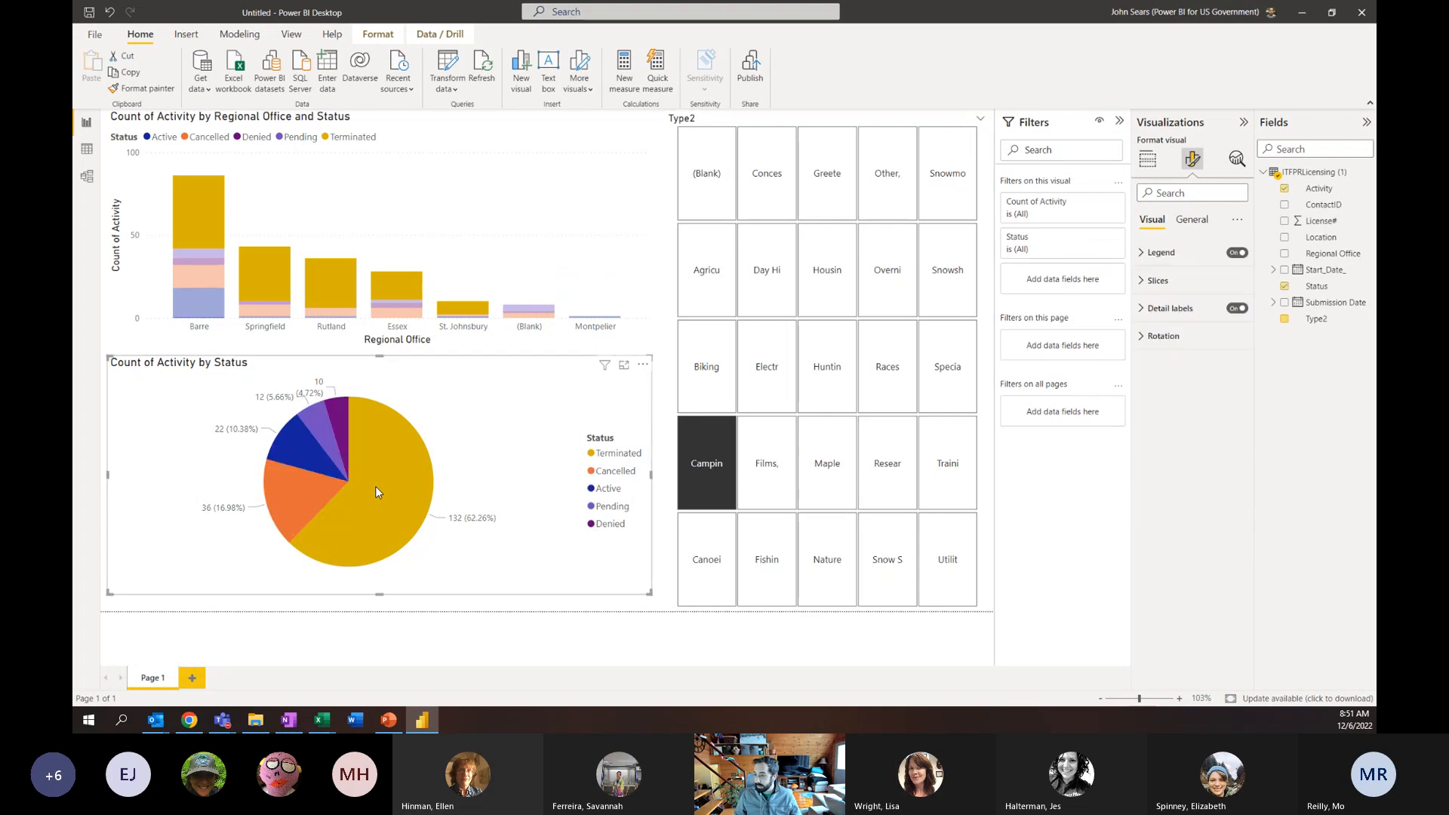
left_click(716, 470)
left_click(717, 471)
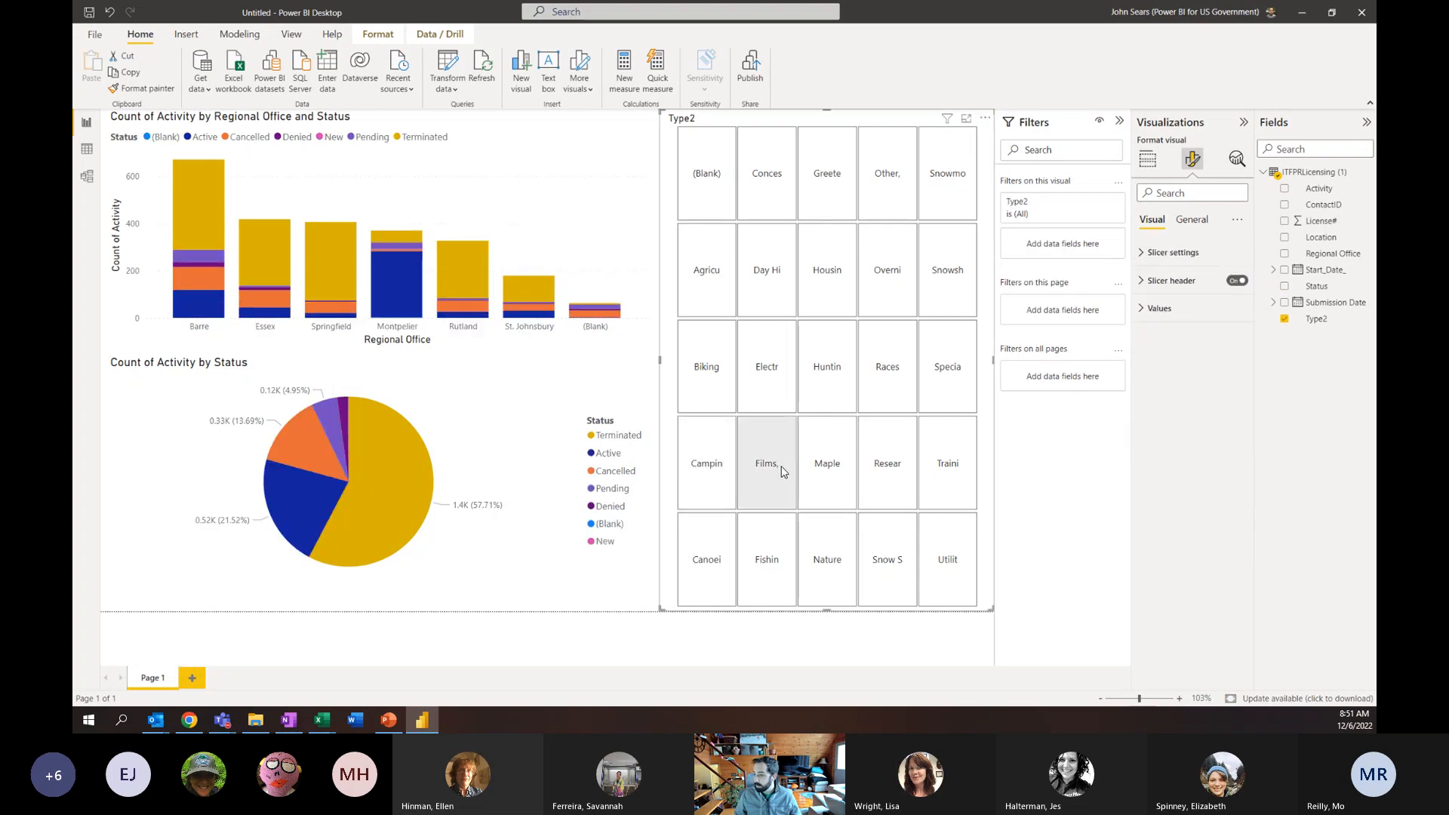
left_click(717, 469)
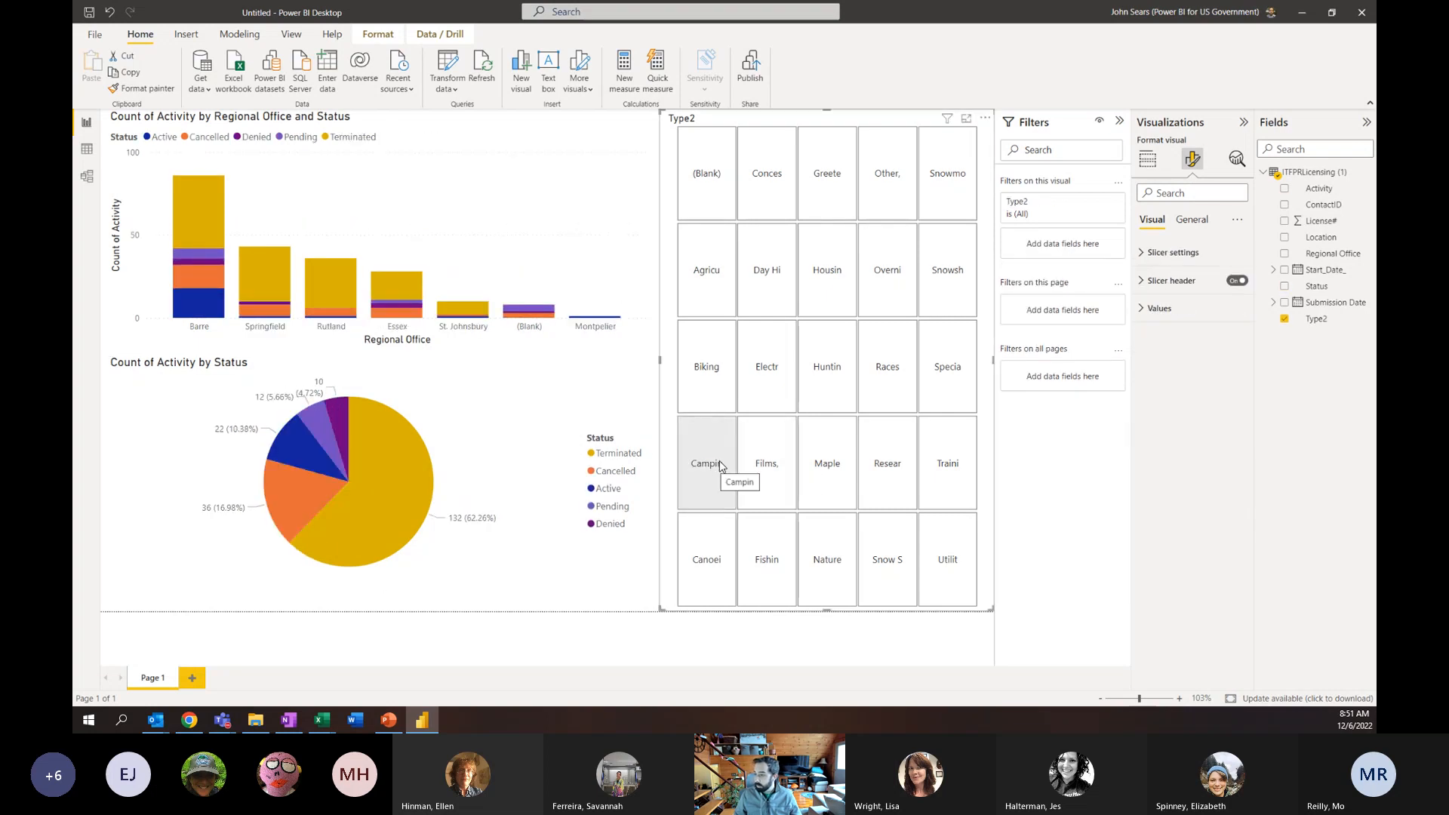
Compare both charts under different Type2 filters: Campin, Biking and Overni singly, and Overni combined with Snowsh, Specia and Races
left_click(717, 469)
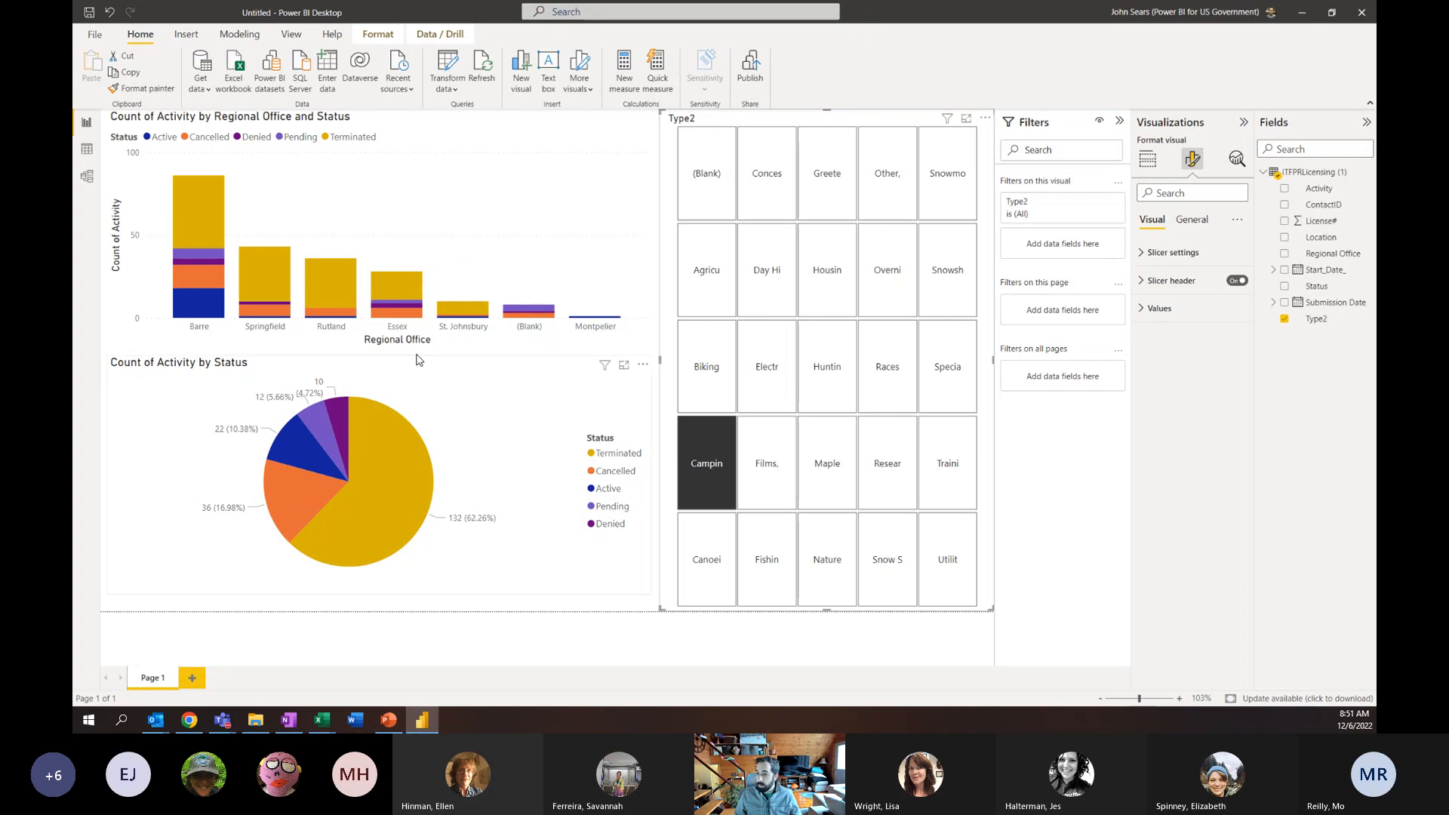
left_click(729, 352)
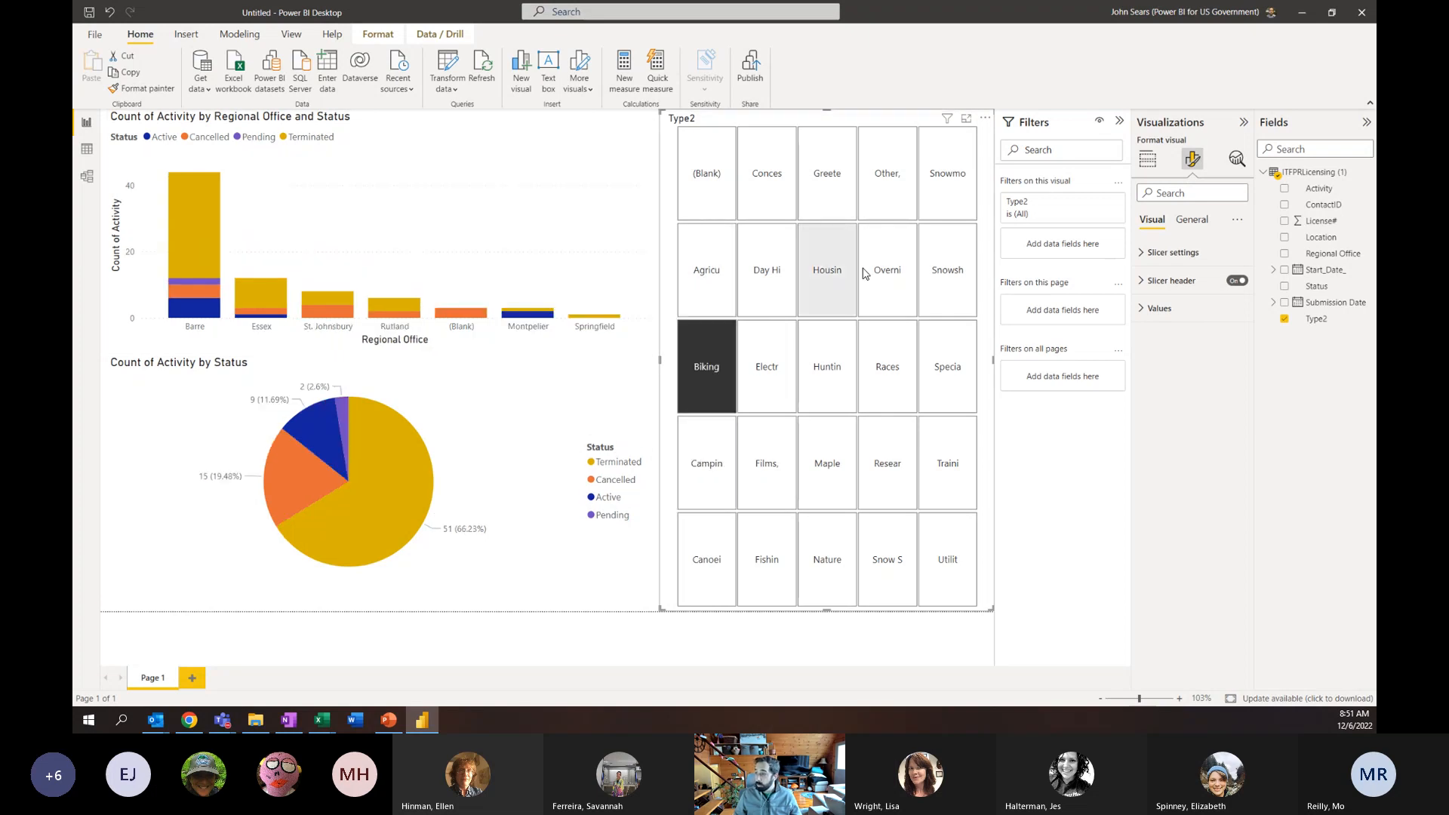
left_click(898, 270)
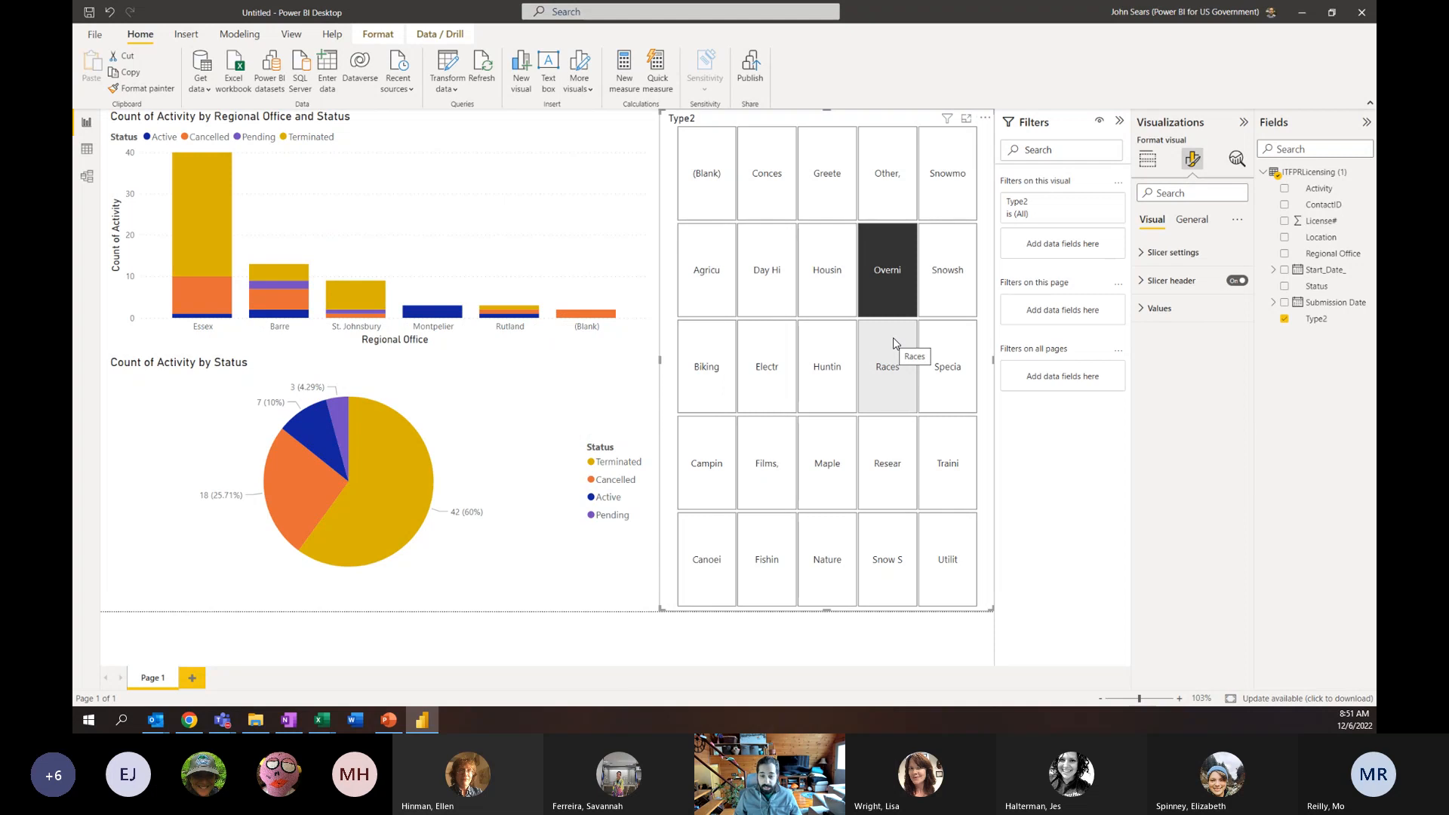
left_click(948, 273, "ctrl")
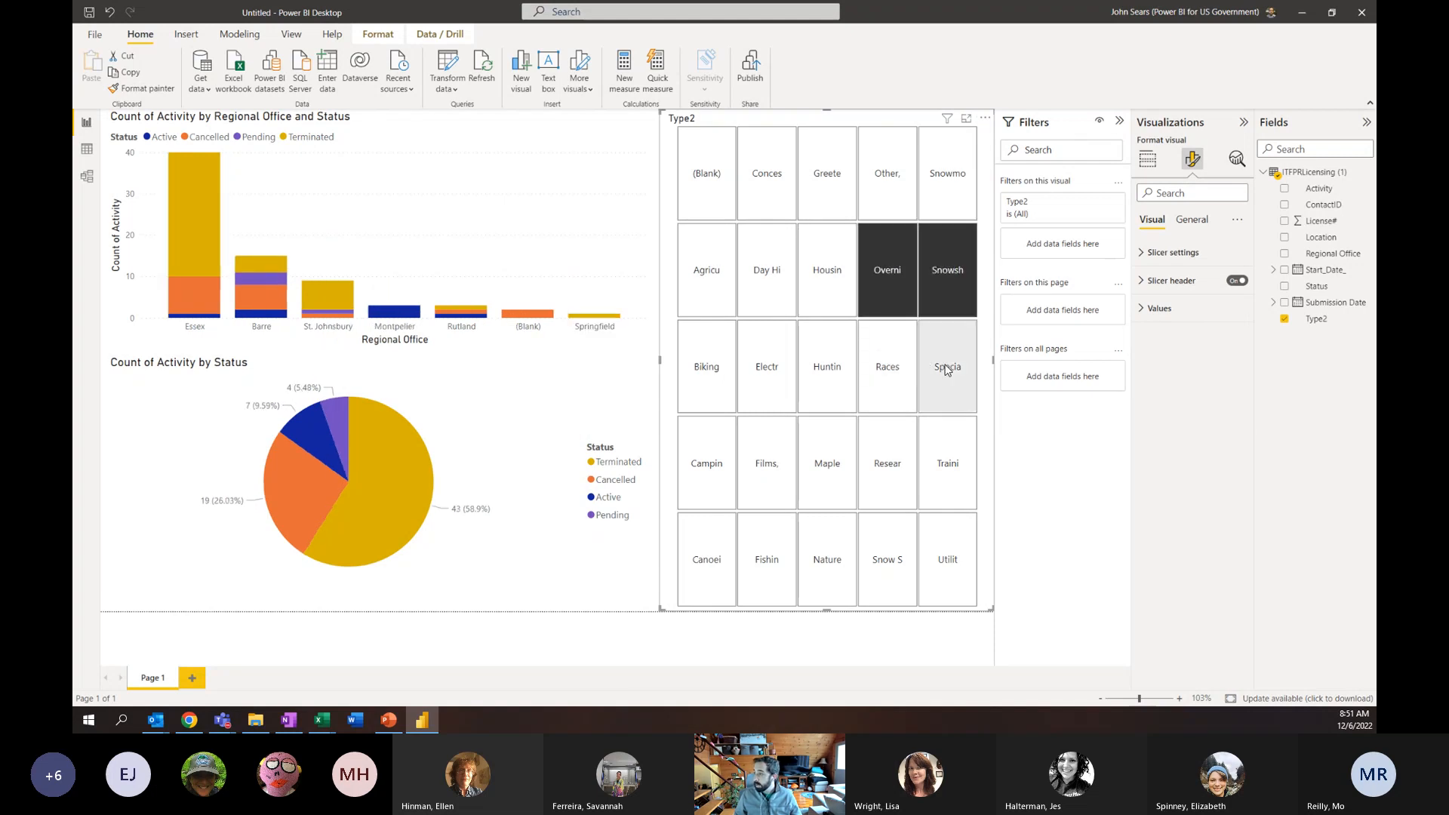
left_click(946, 370, "ctrl")
left_click(888, 367, "ctrl")
left_click(898, 296, "ctrl")
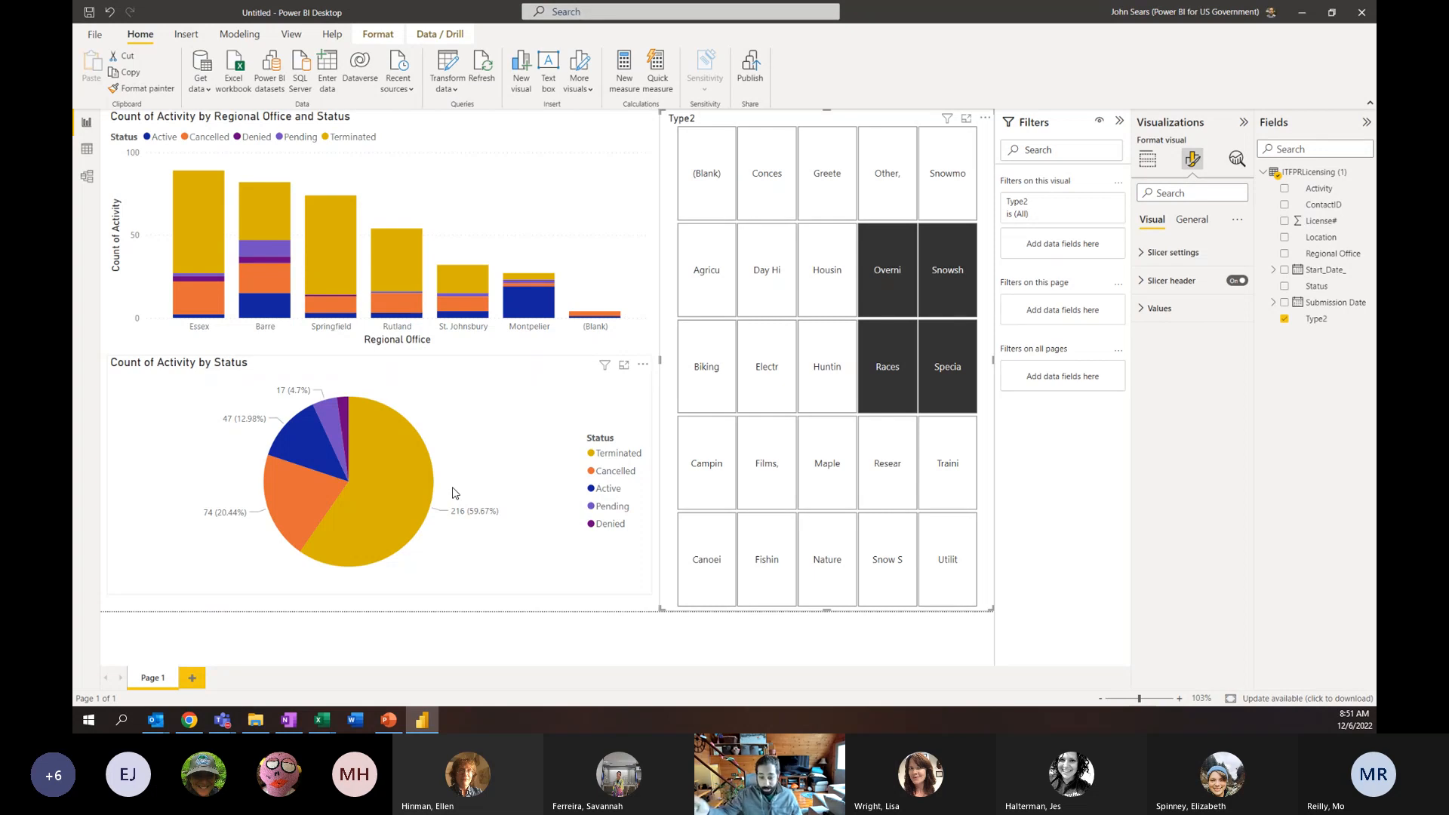
Start publishing the report and cancel the request to save changes
left_click(757, 63)
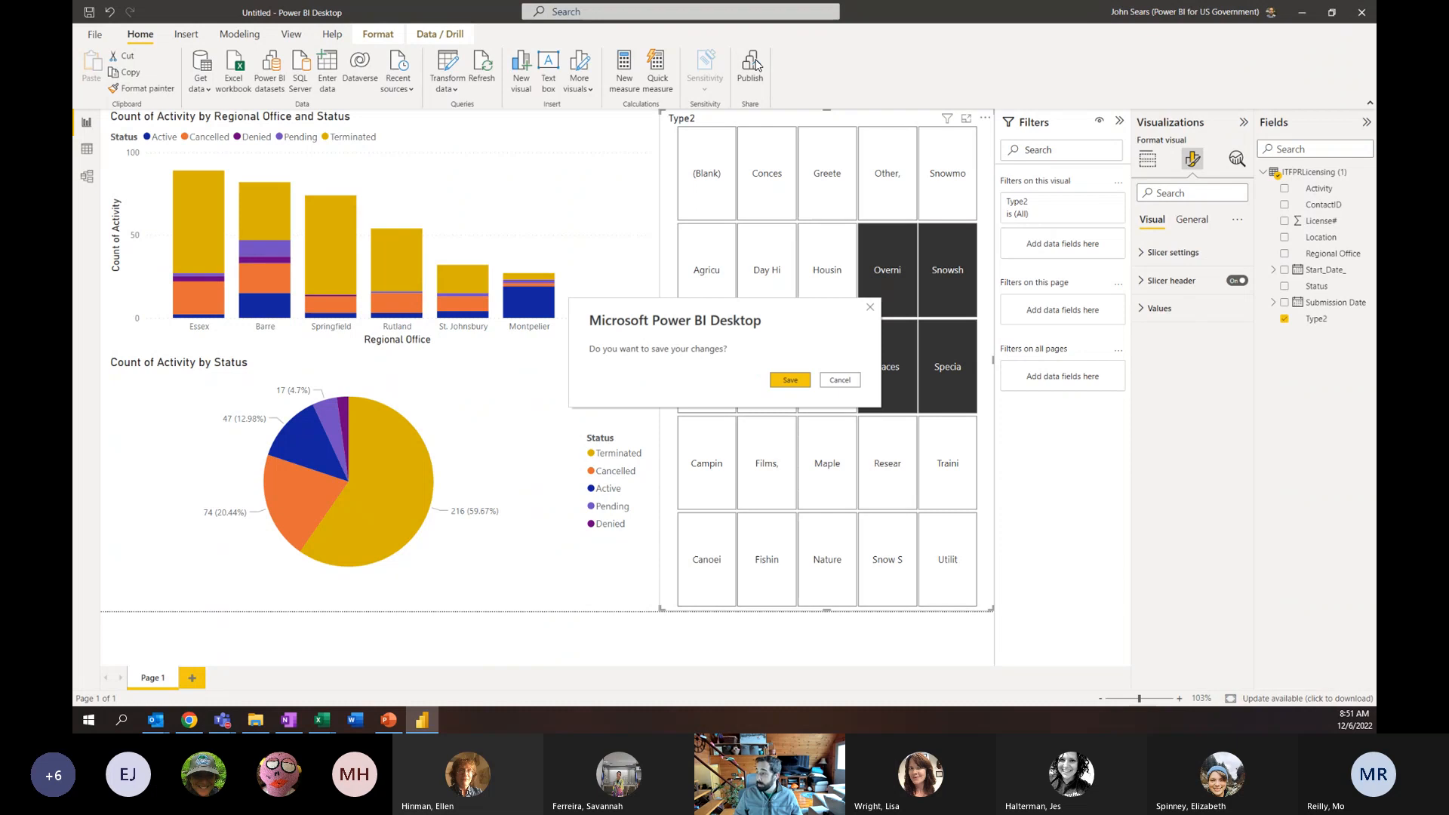
left_click(844, 381)
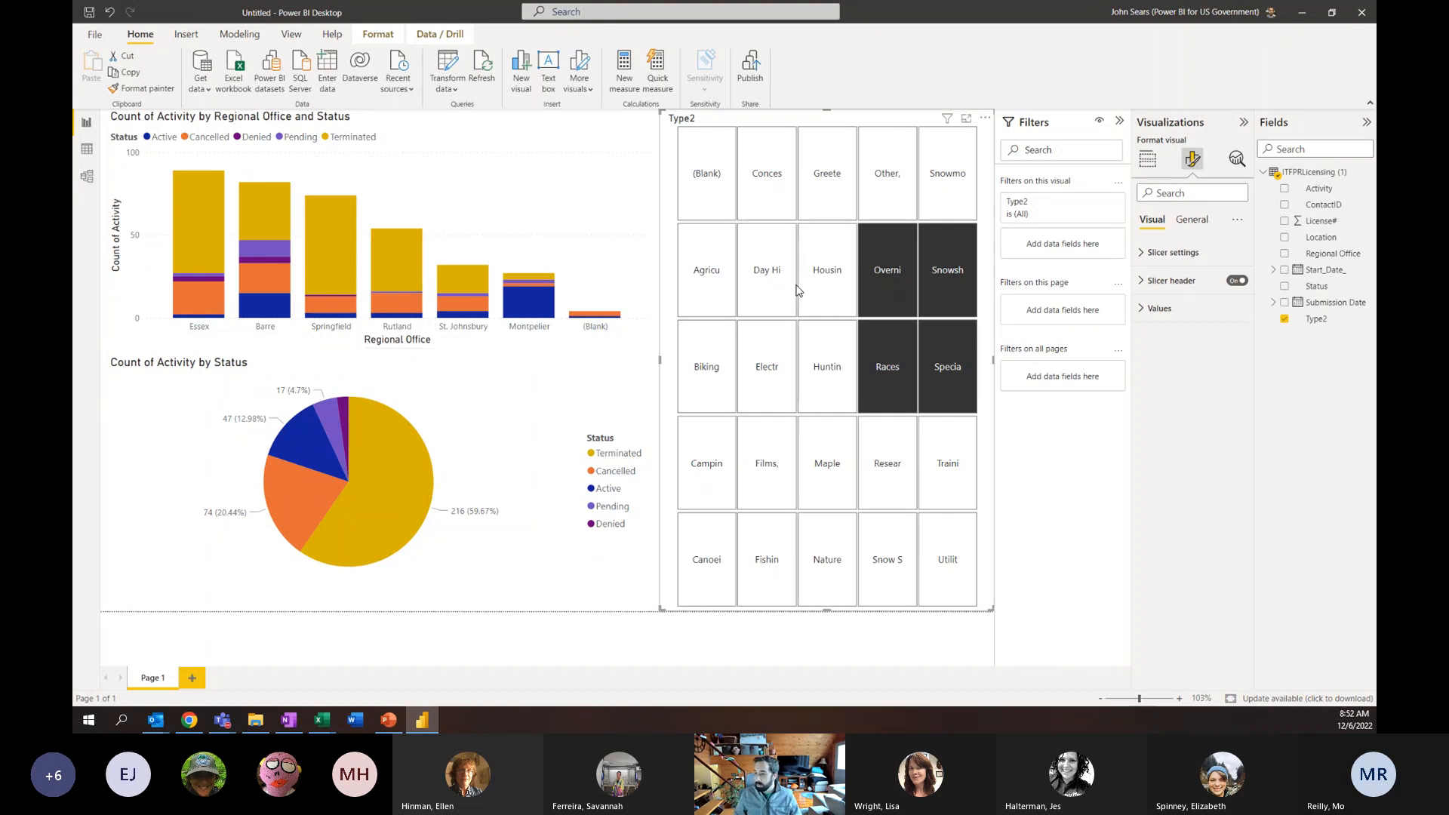
Remove Overni, Snowsh, Specia and Races from the Type2 slicer selection so that no type filters the charts
left_click(902, 374)
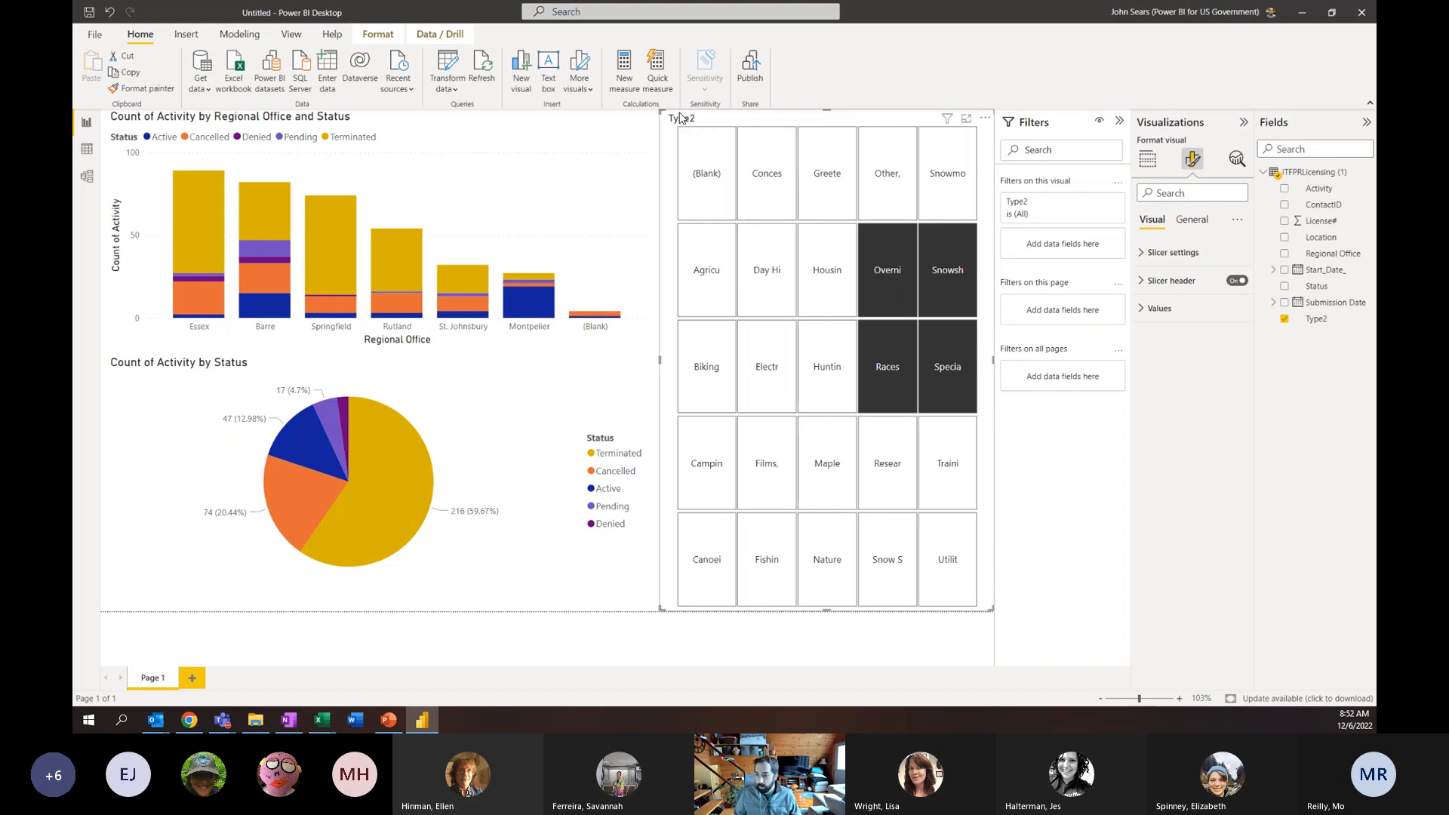
left_click(872, 278, "ctrl")
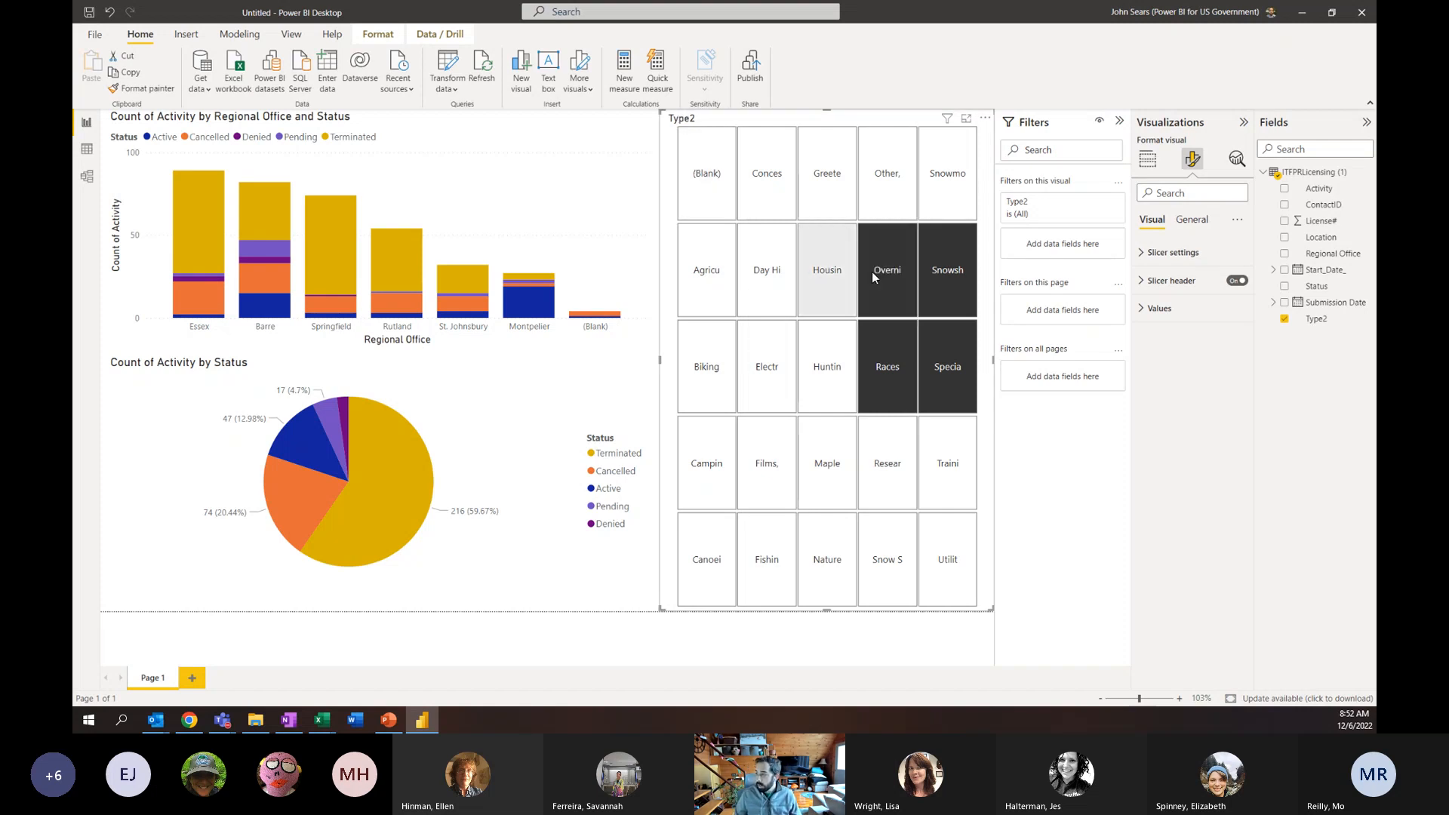
left_click(940, 274, "ctrl")
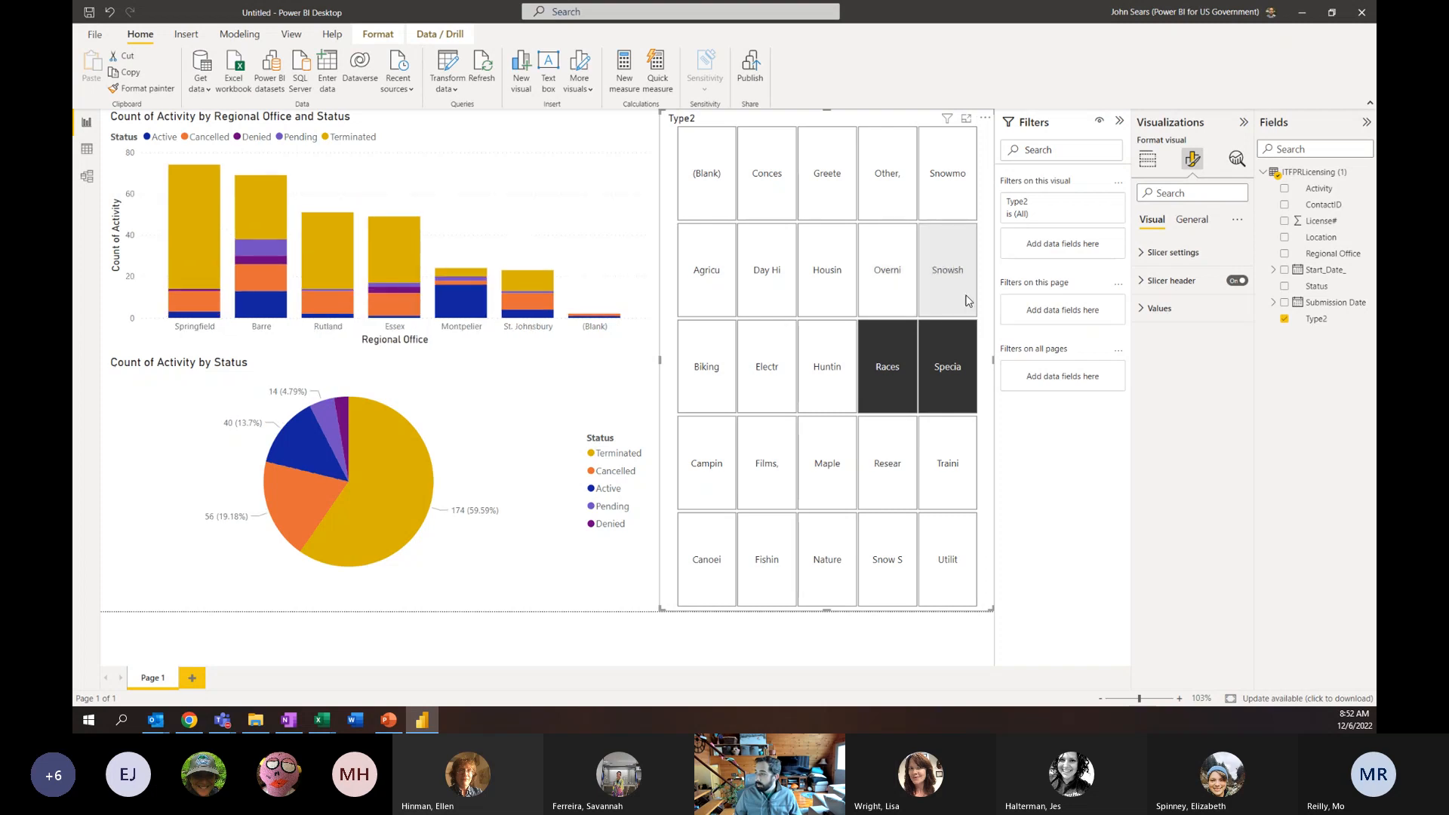
left_click(930, 336, "ctrl")
left_click(897, 370, "ctrl")
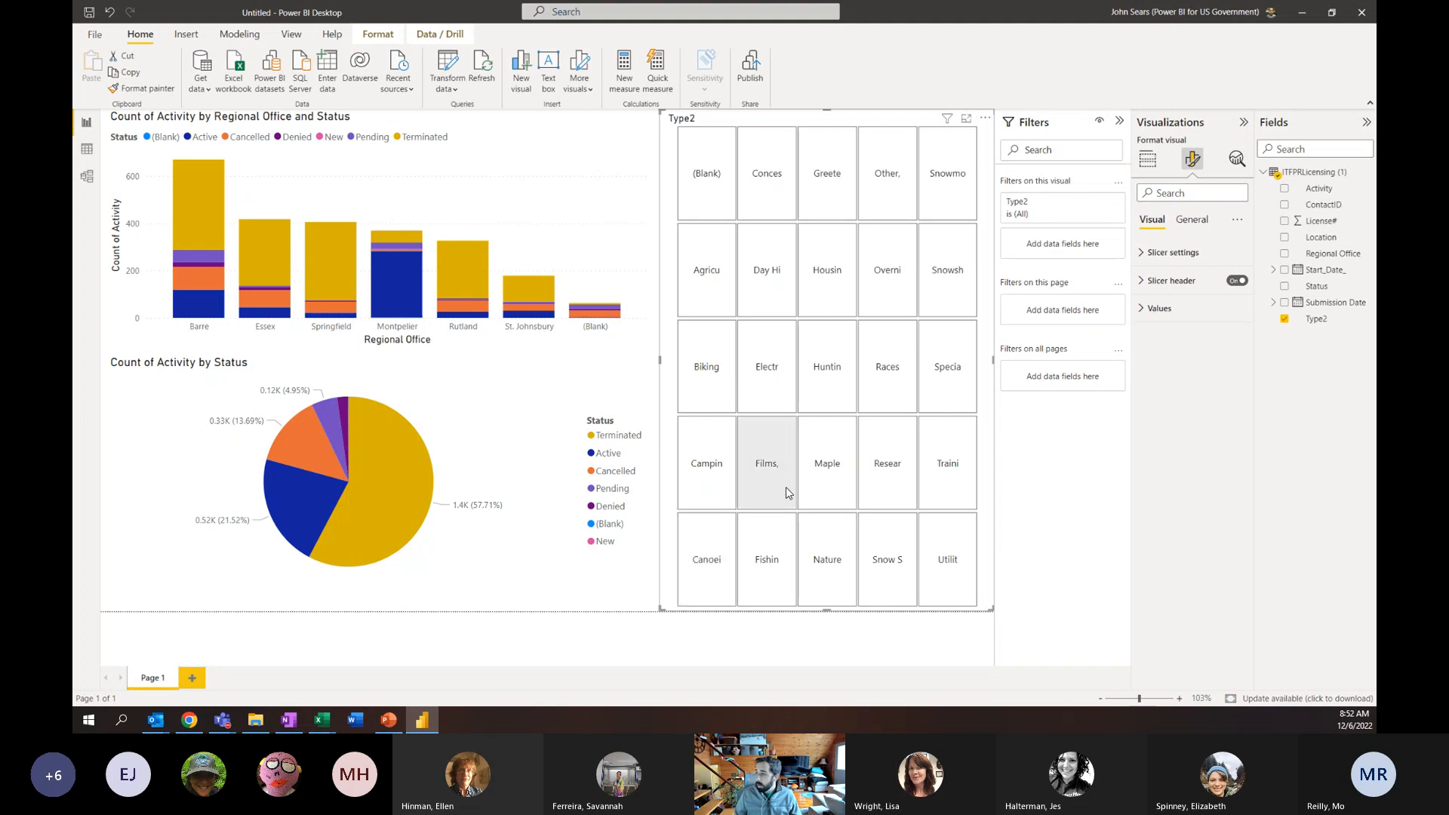
Filter both charts to Snowmo with the Type2 slicer and inspect the status counts in the Springfield and Essex columns
left_click(955, 201)
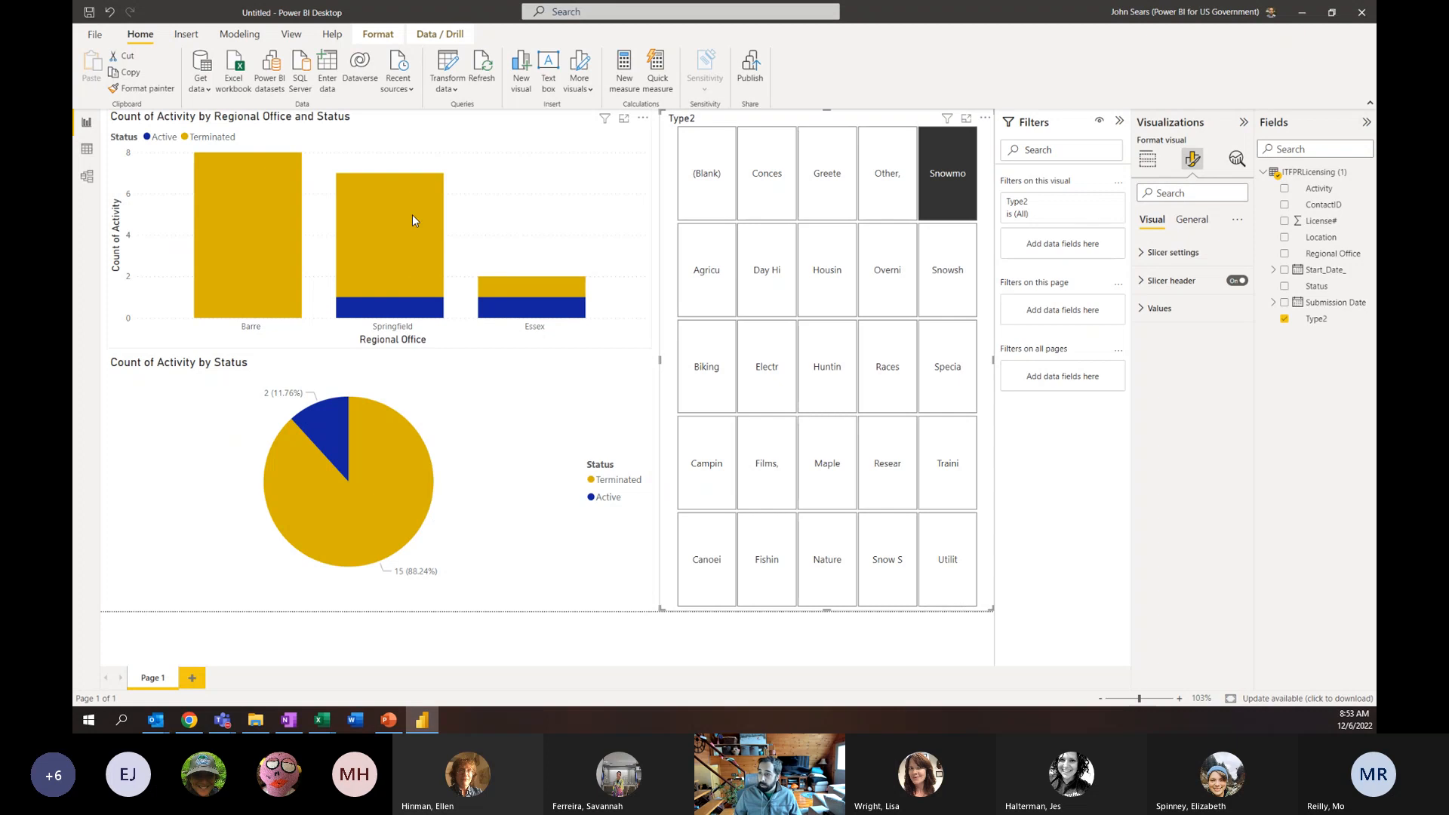
mouse_move(416, 196)
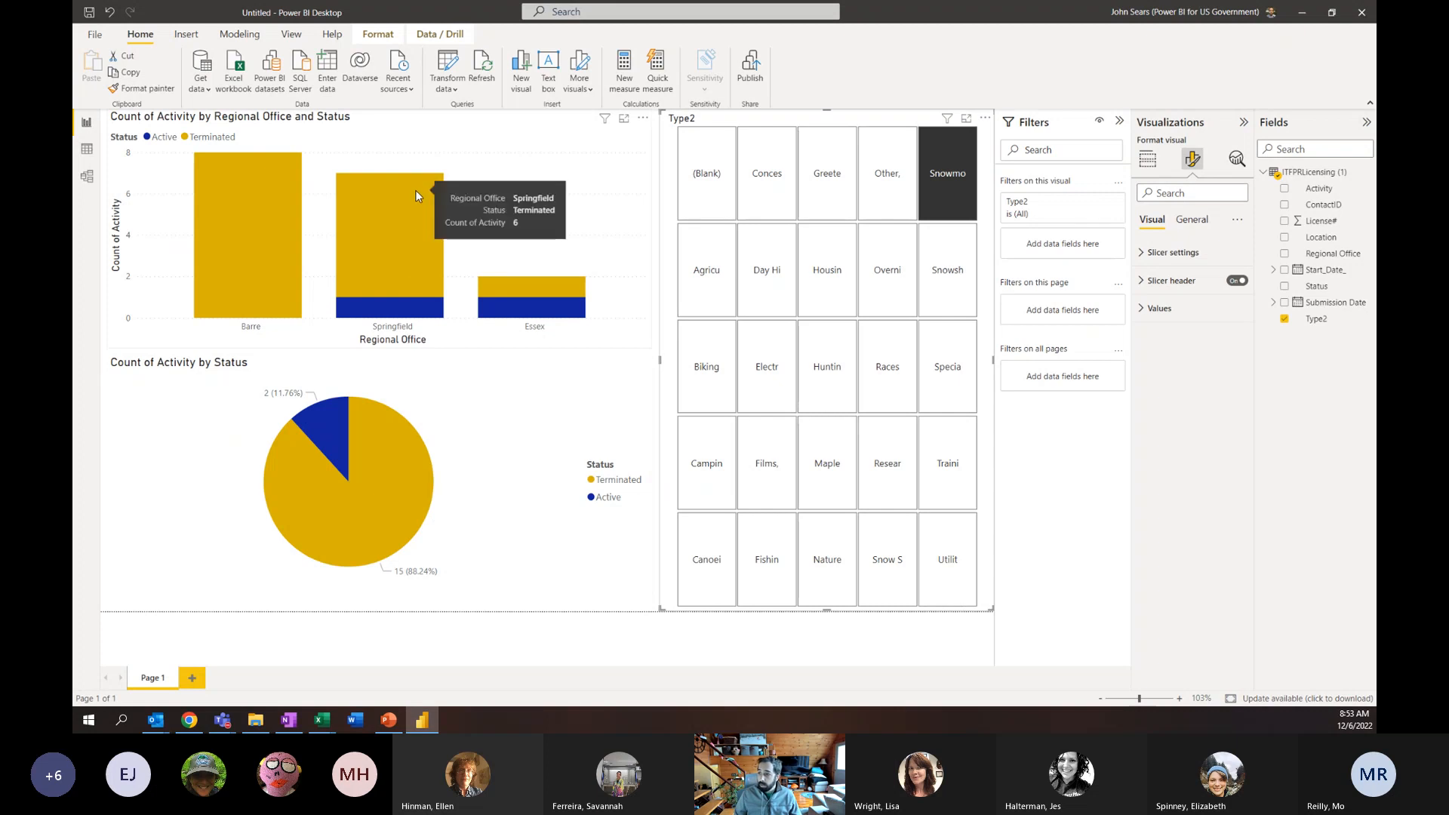
mouse_move(398, 310)
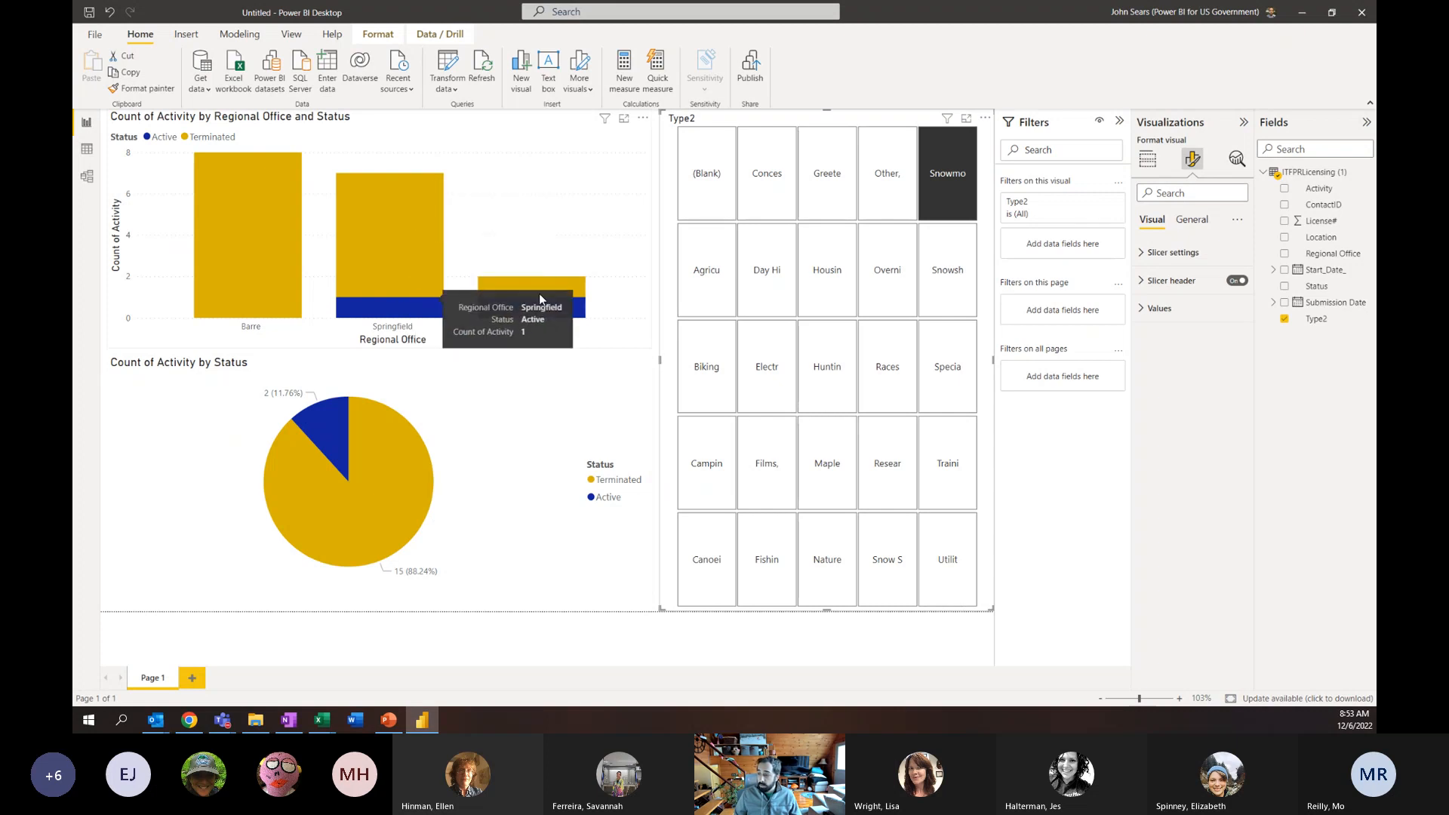
mouse_move(579, 296)
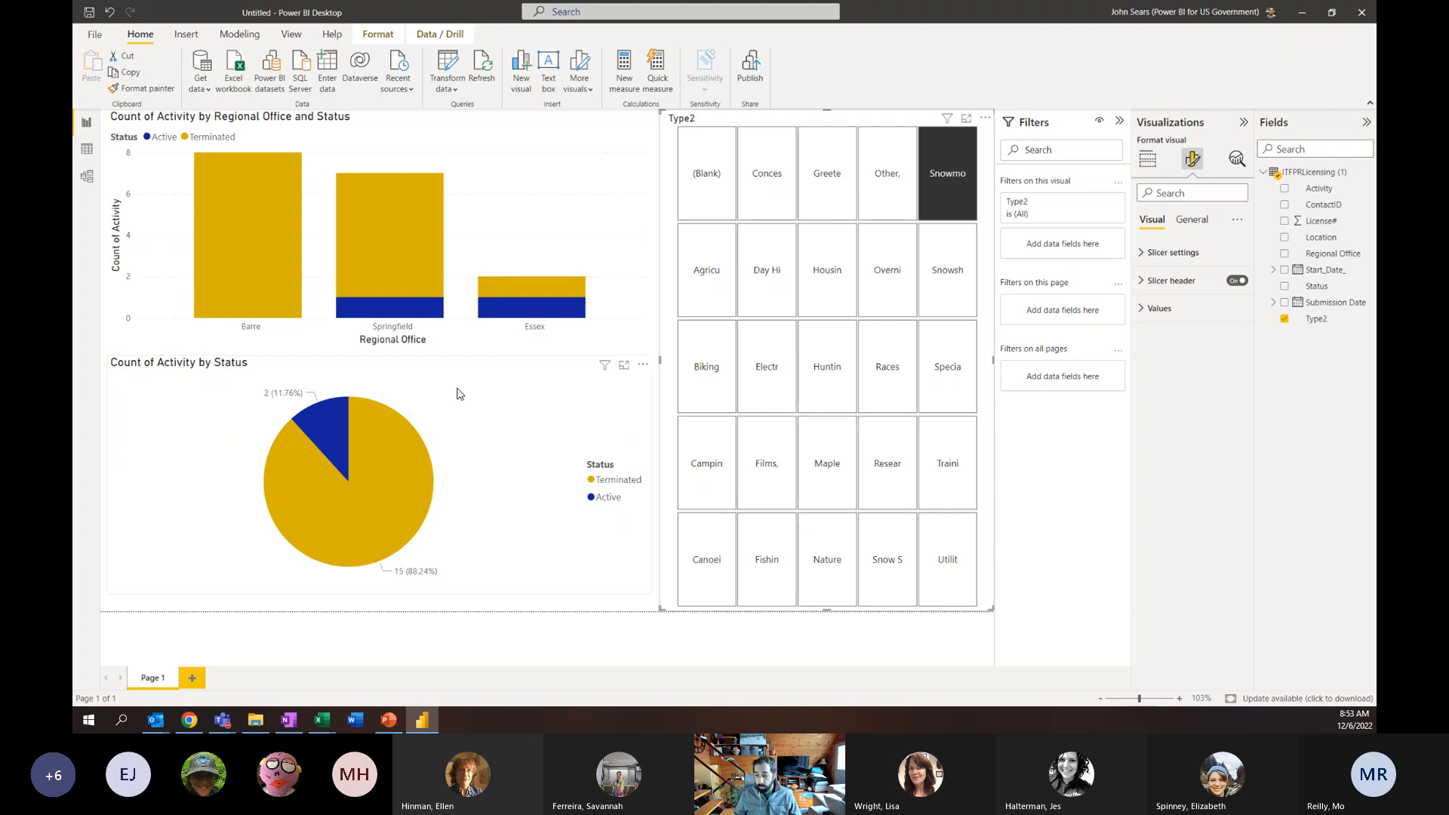
Add two blank report pages, Page 2 and Page 3, and return to Page 2
left_click(194, 678)
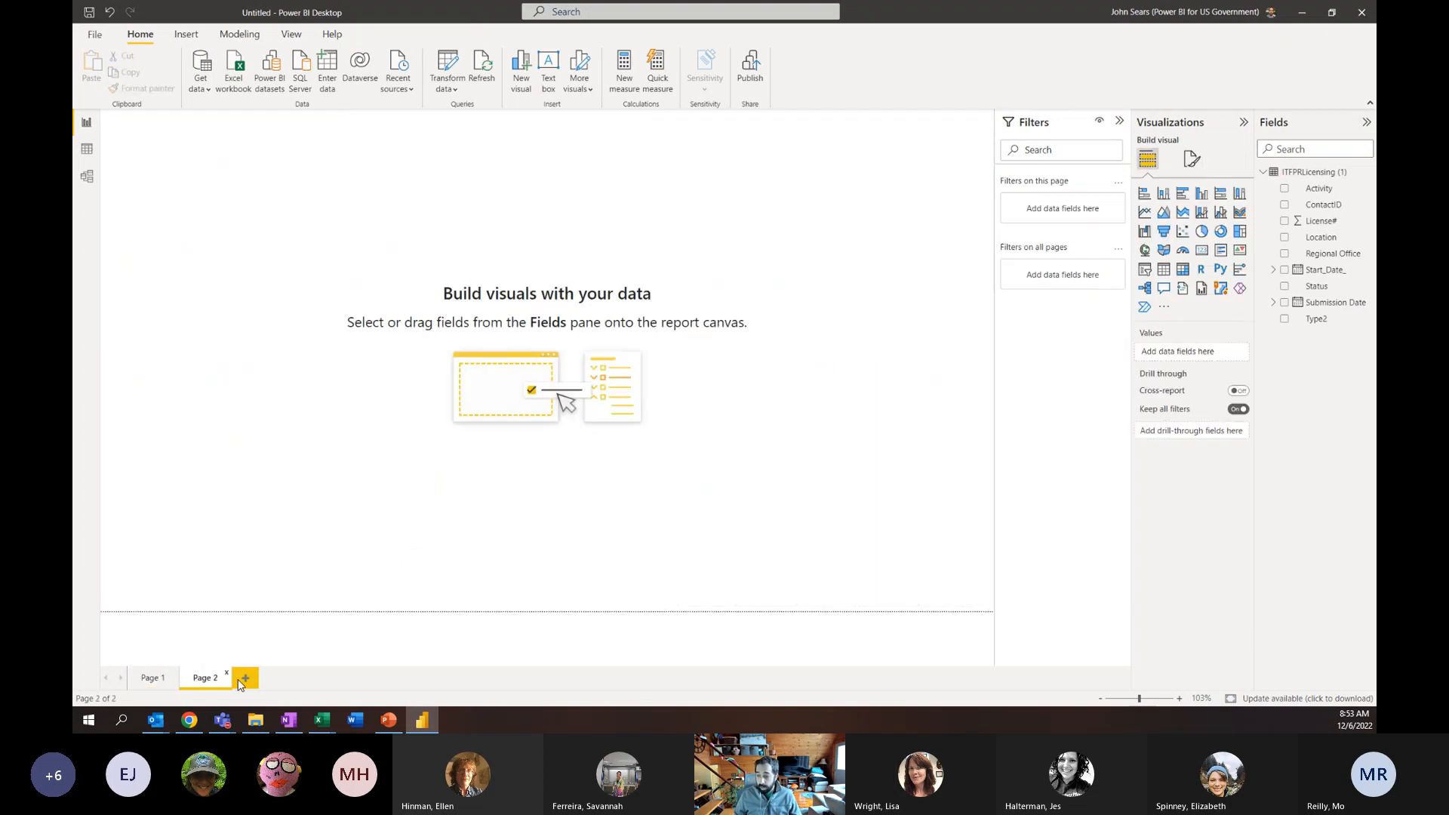
left_click(246, 681)
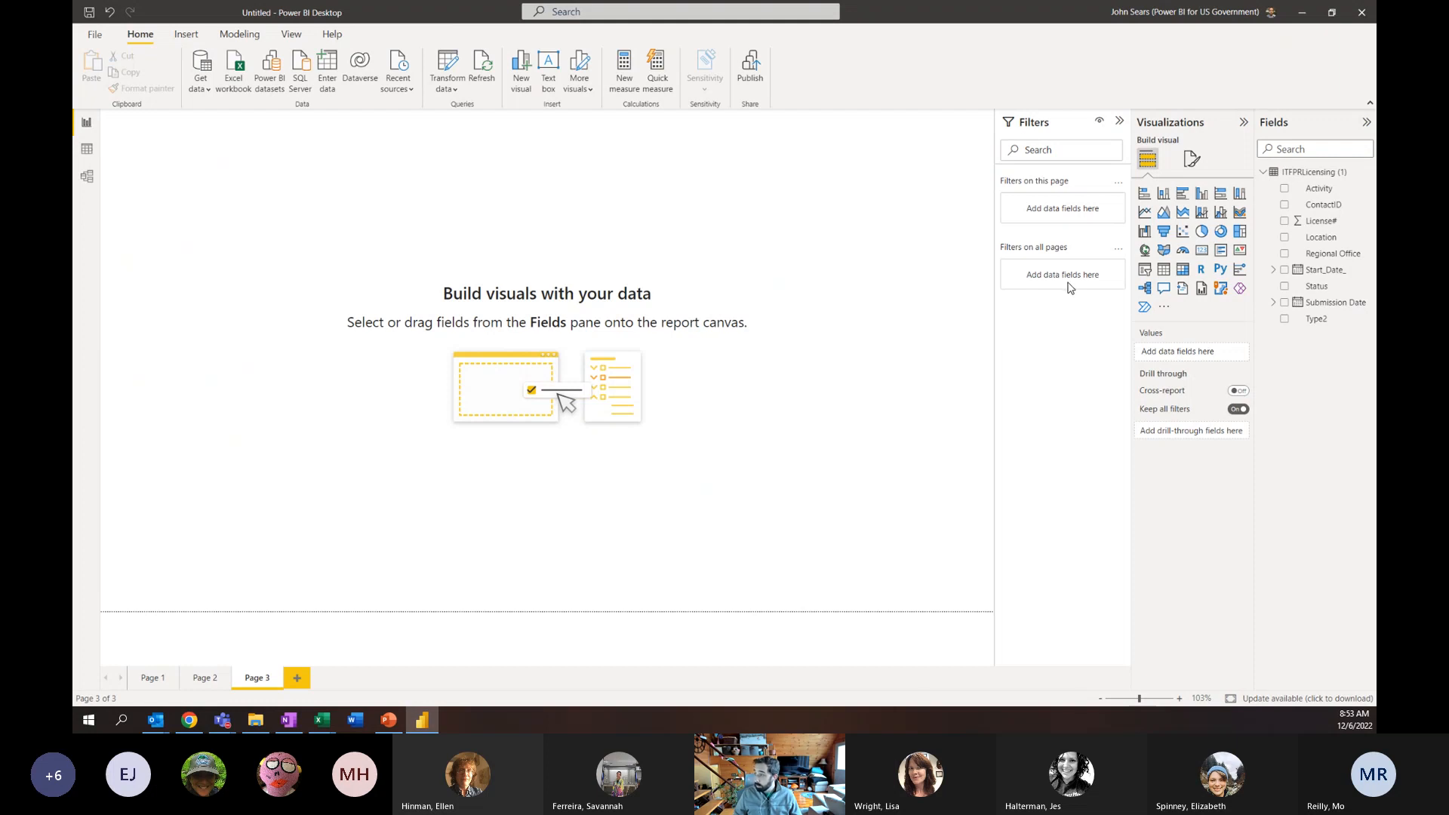
left_click(211, 684)
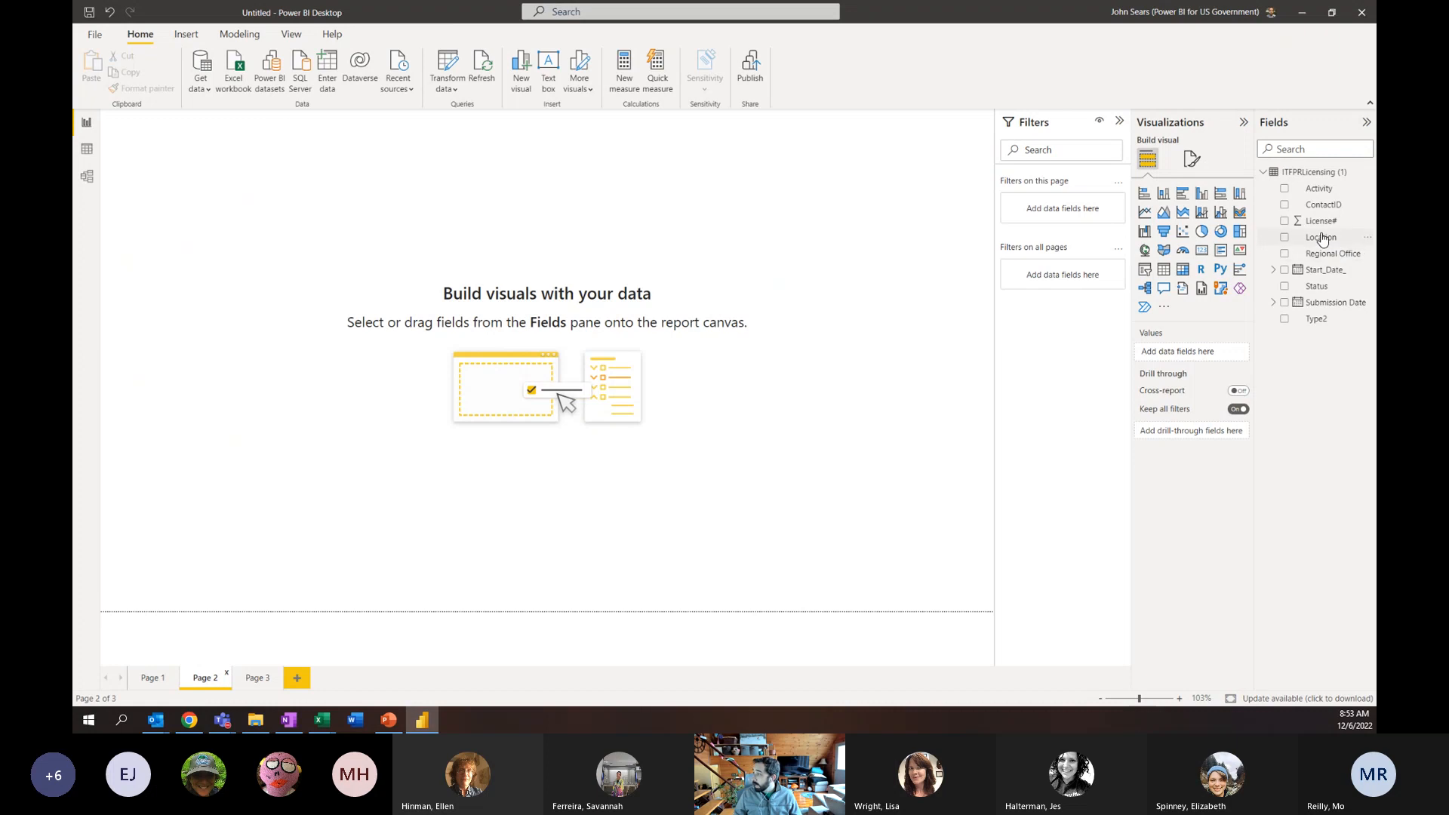
Add a Regional Office filter for all pages with Barre checked, and rename Page 2 as Barre
left_click_drag(1323, 257, 1057, 273)
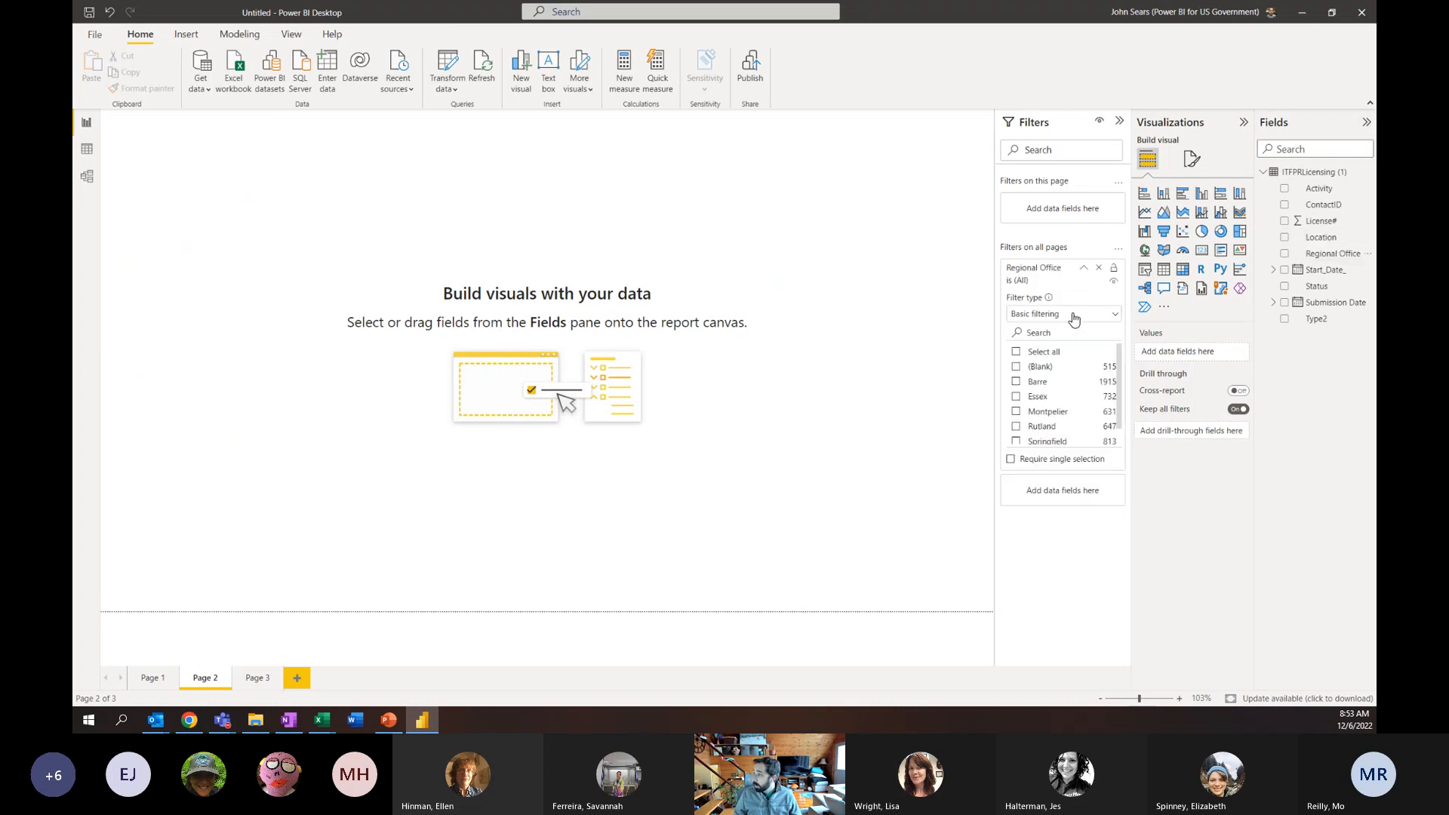
left_click(1016, 381)
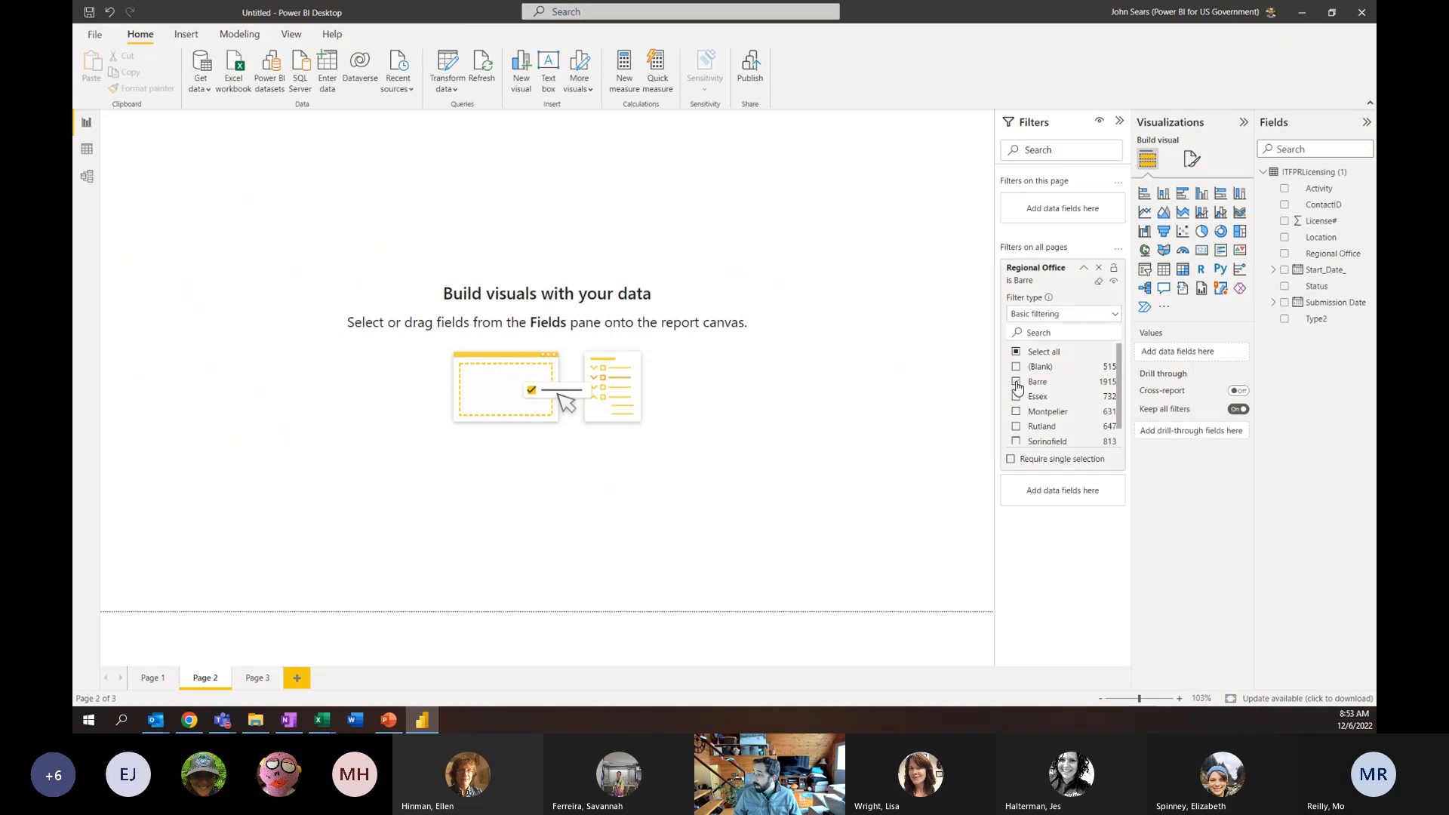
double_click(209, 668)
type("Barre")
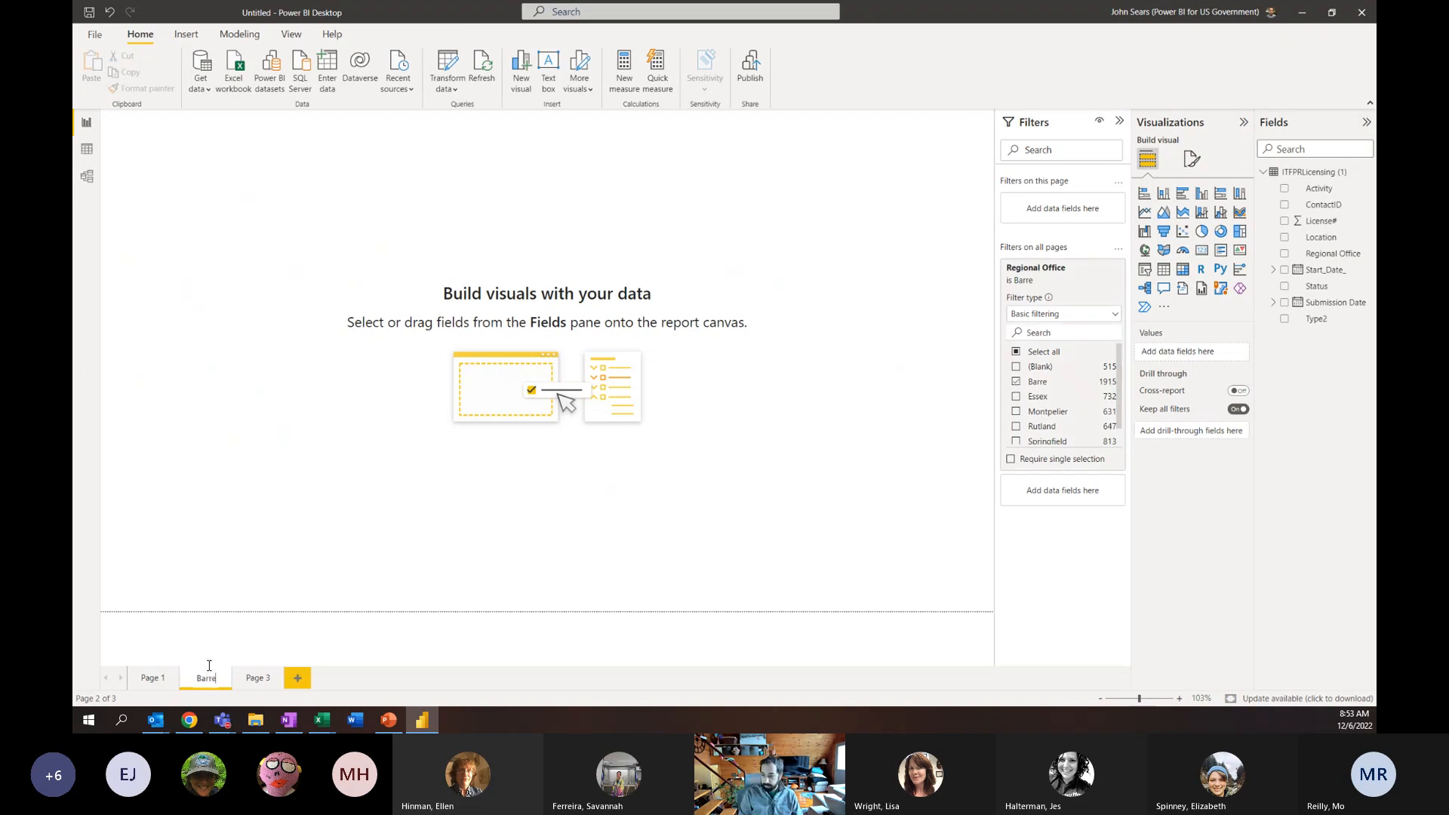
key("Return")
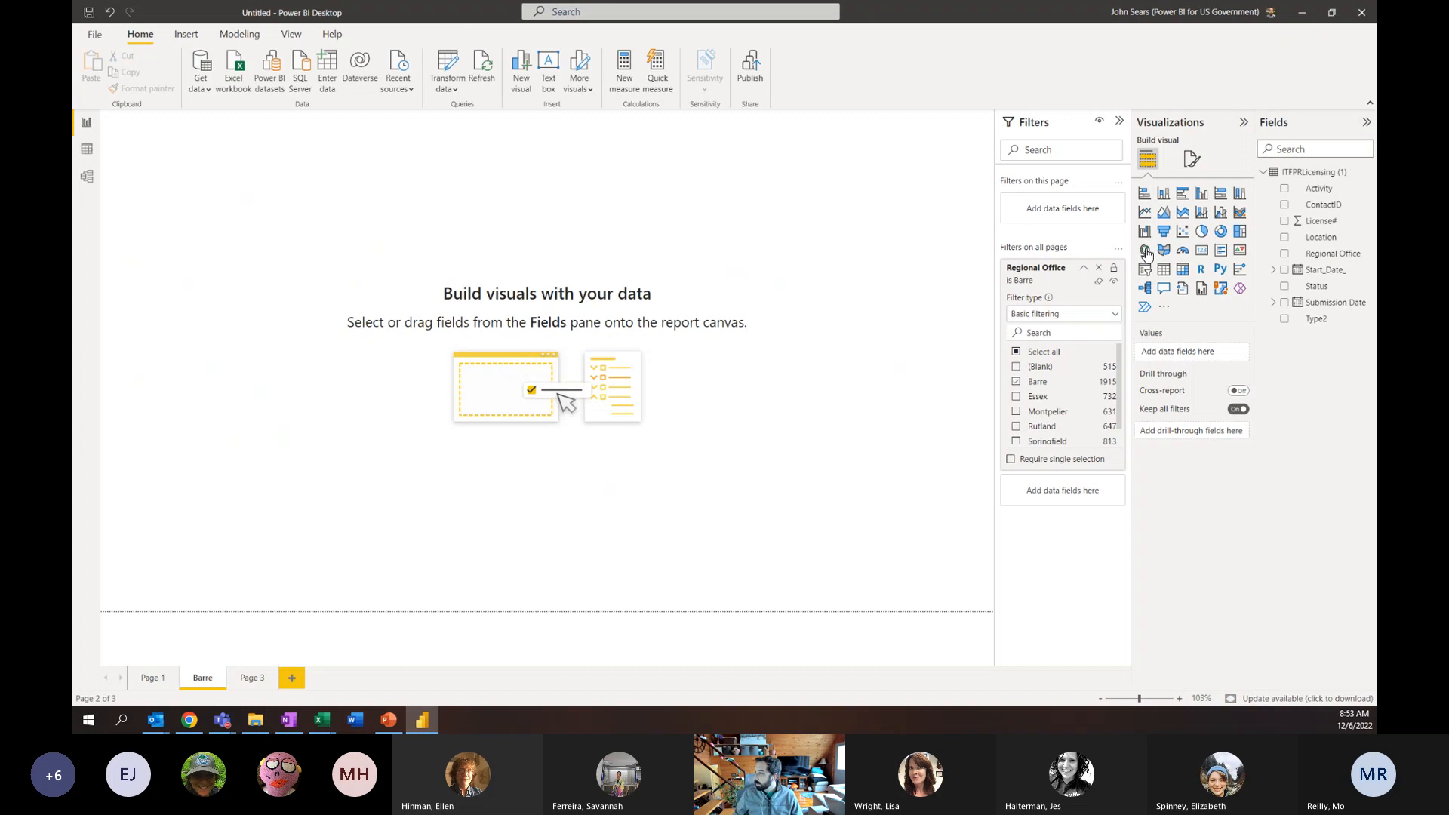
Insert a stacked column chart on the Barre page, enlarge it to about half the page's width, and leave its X-axis empty
left_click(1165, 195)
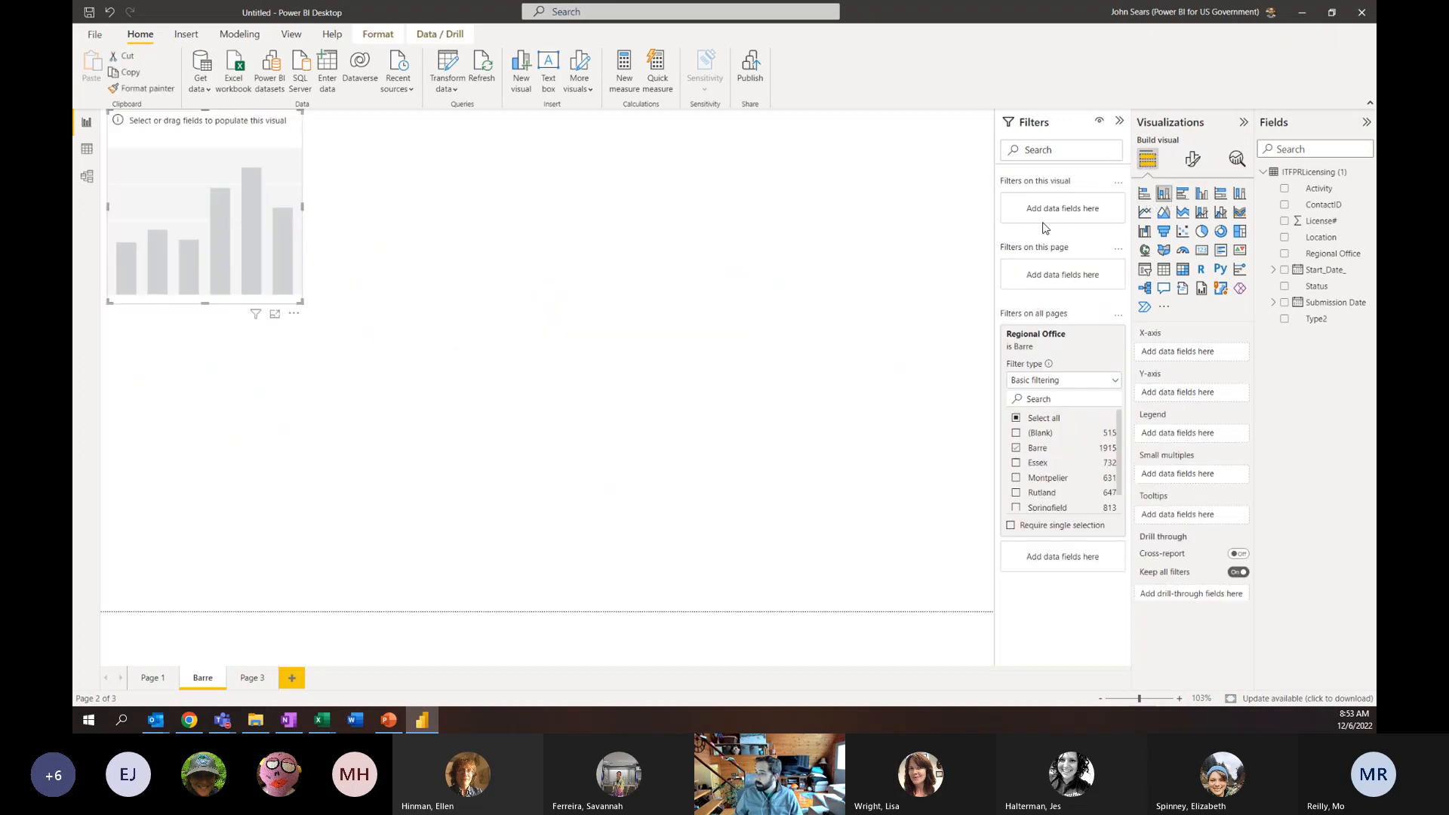
left_click_drag(300, 299, 581, 455)
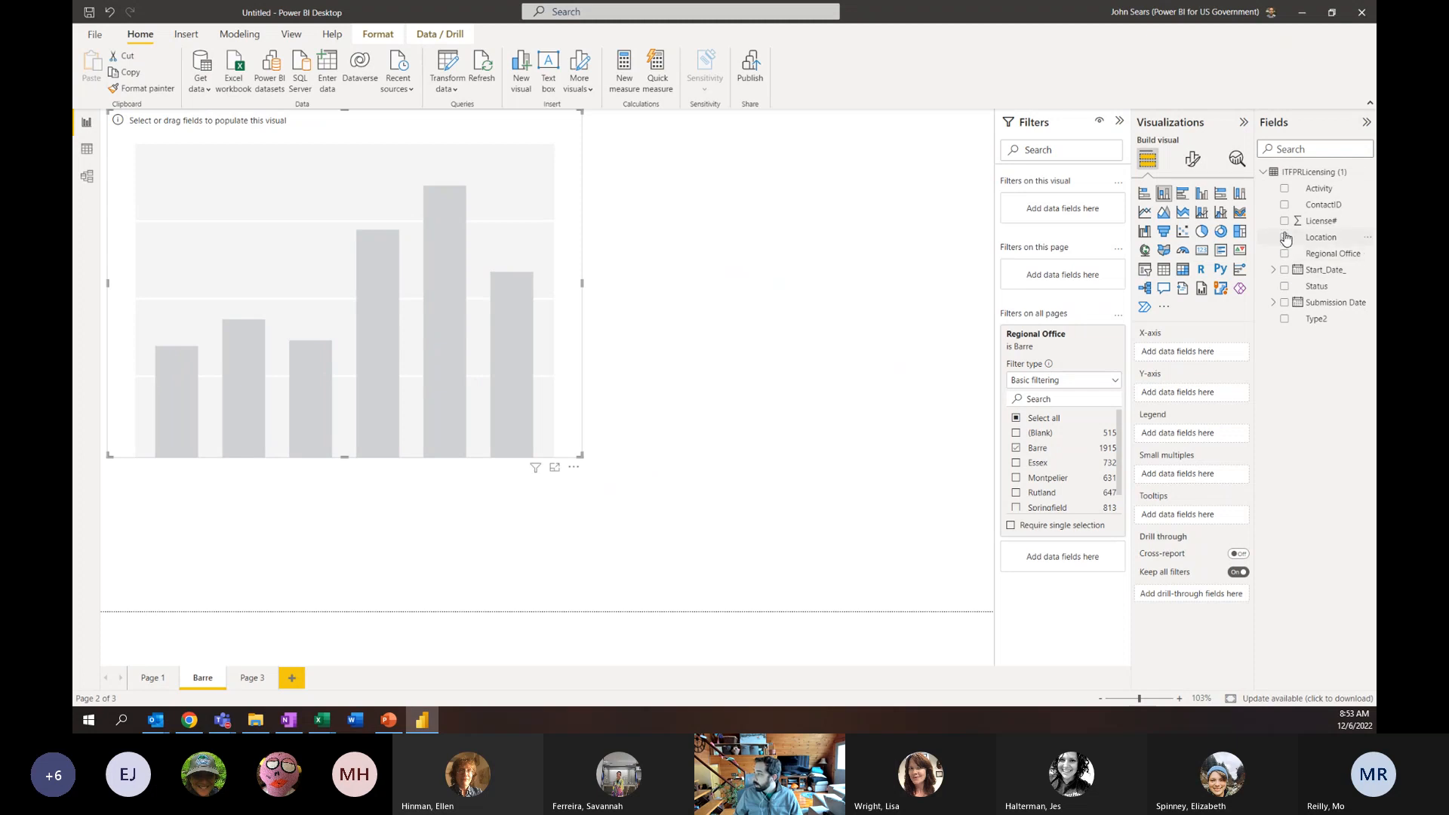
left_click(1285, 189)
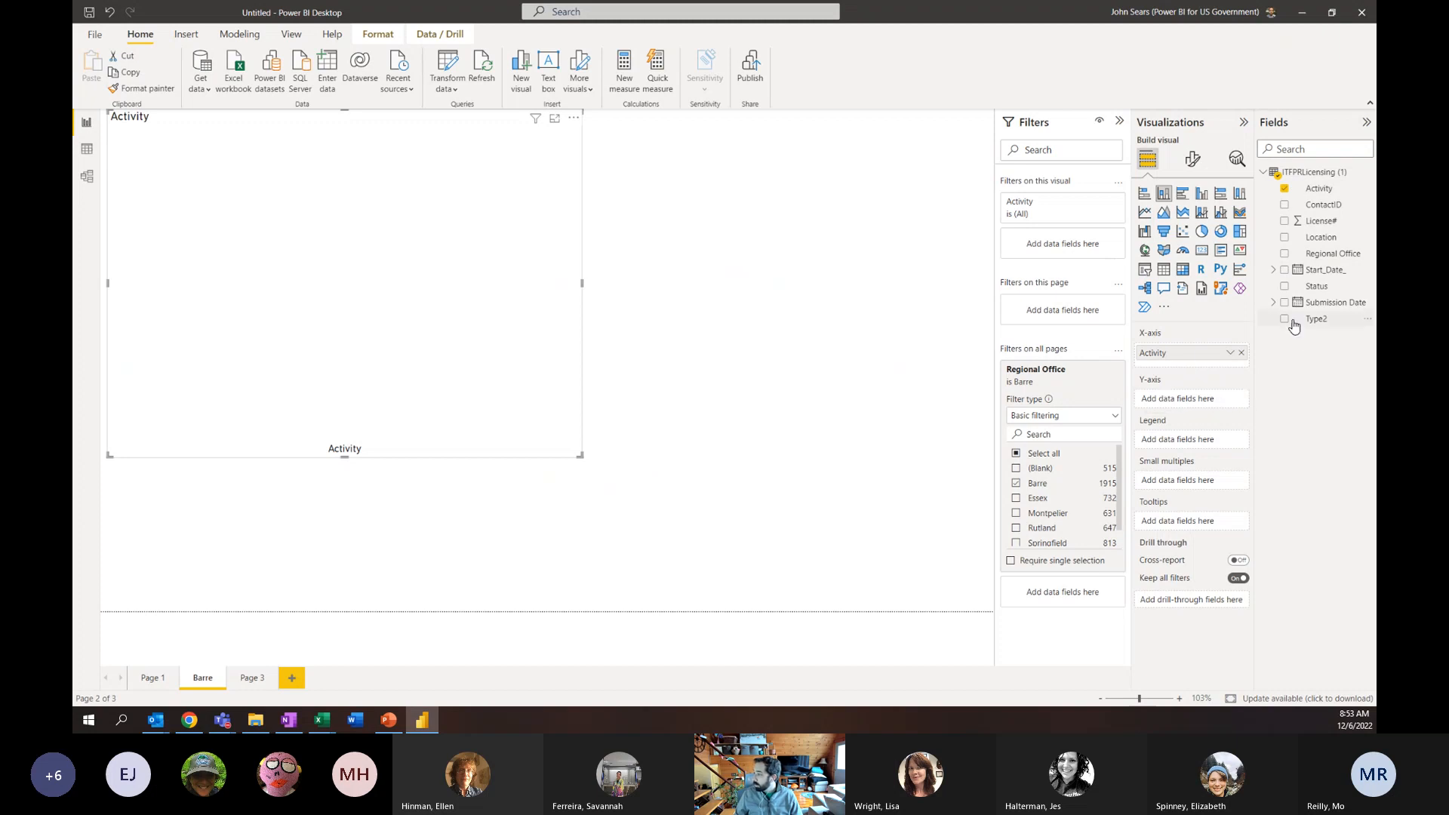
left_click(1242, 353)
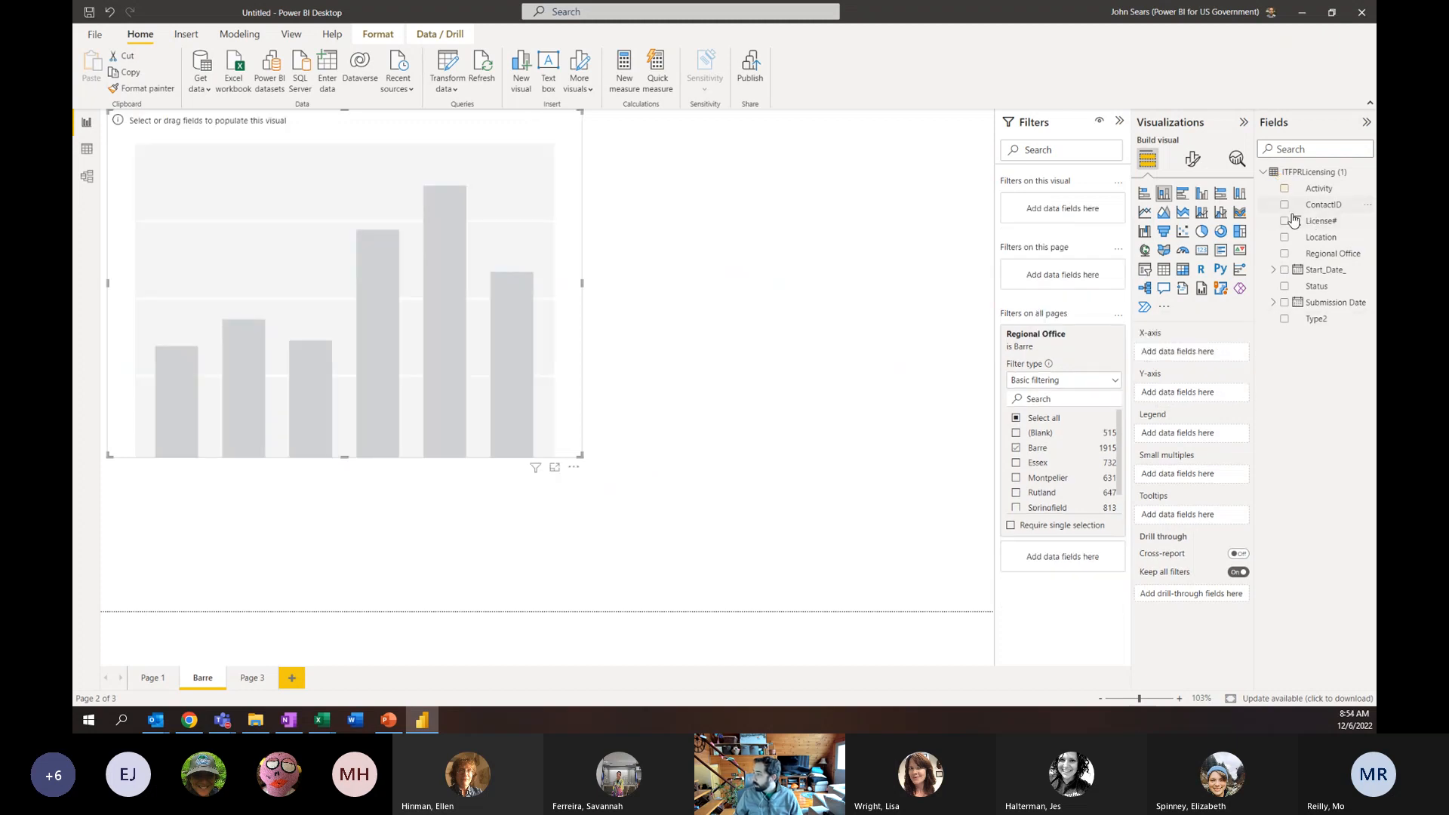
Plot the count of Activity on the Y-axis against Status on the X-axis and highlight the Terminated column
left_click(1285, 286)
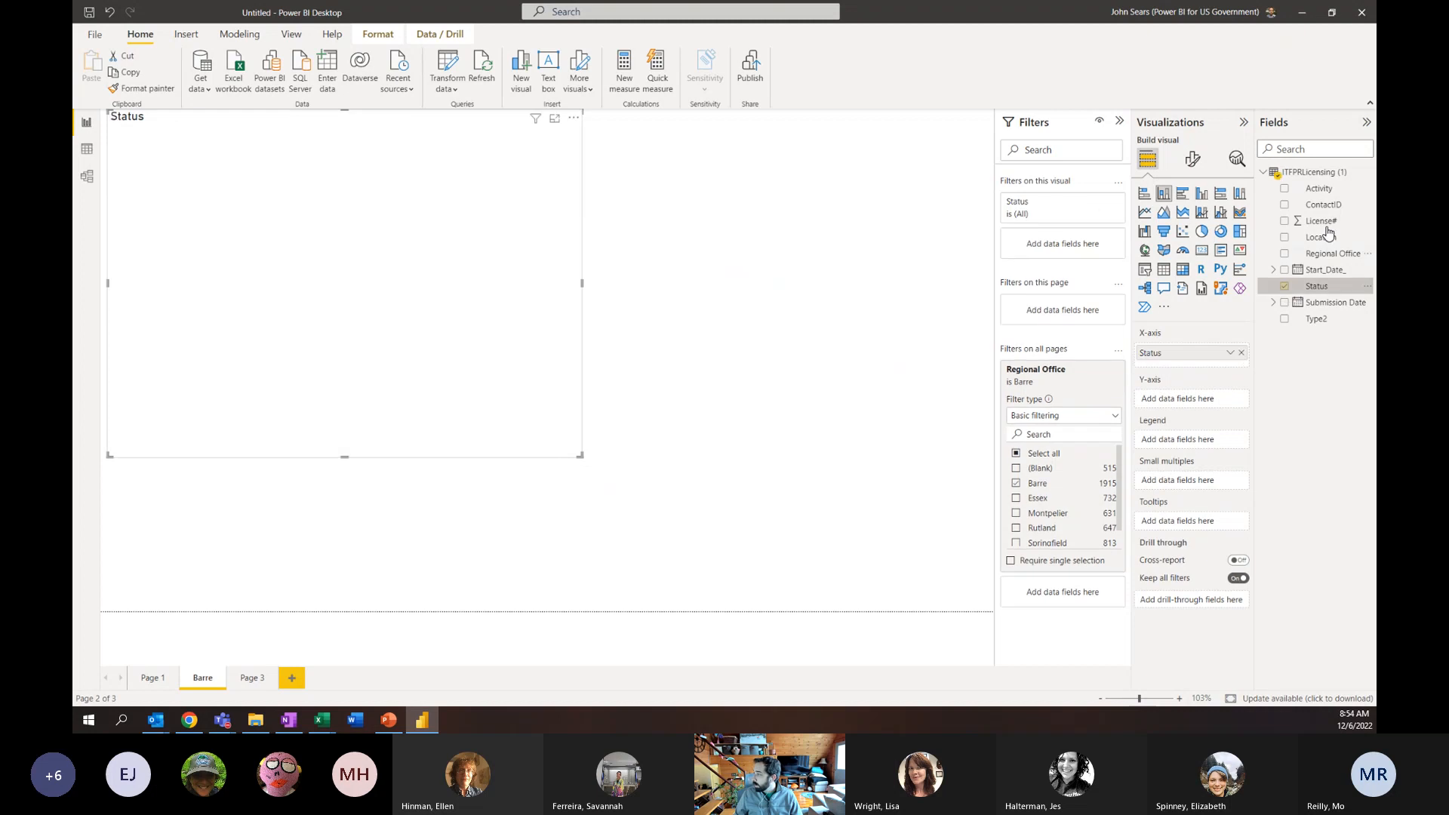
left_click(1285, 188)
left_click_drag(1198, 440, 1179, 398)
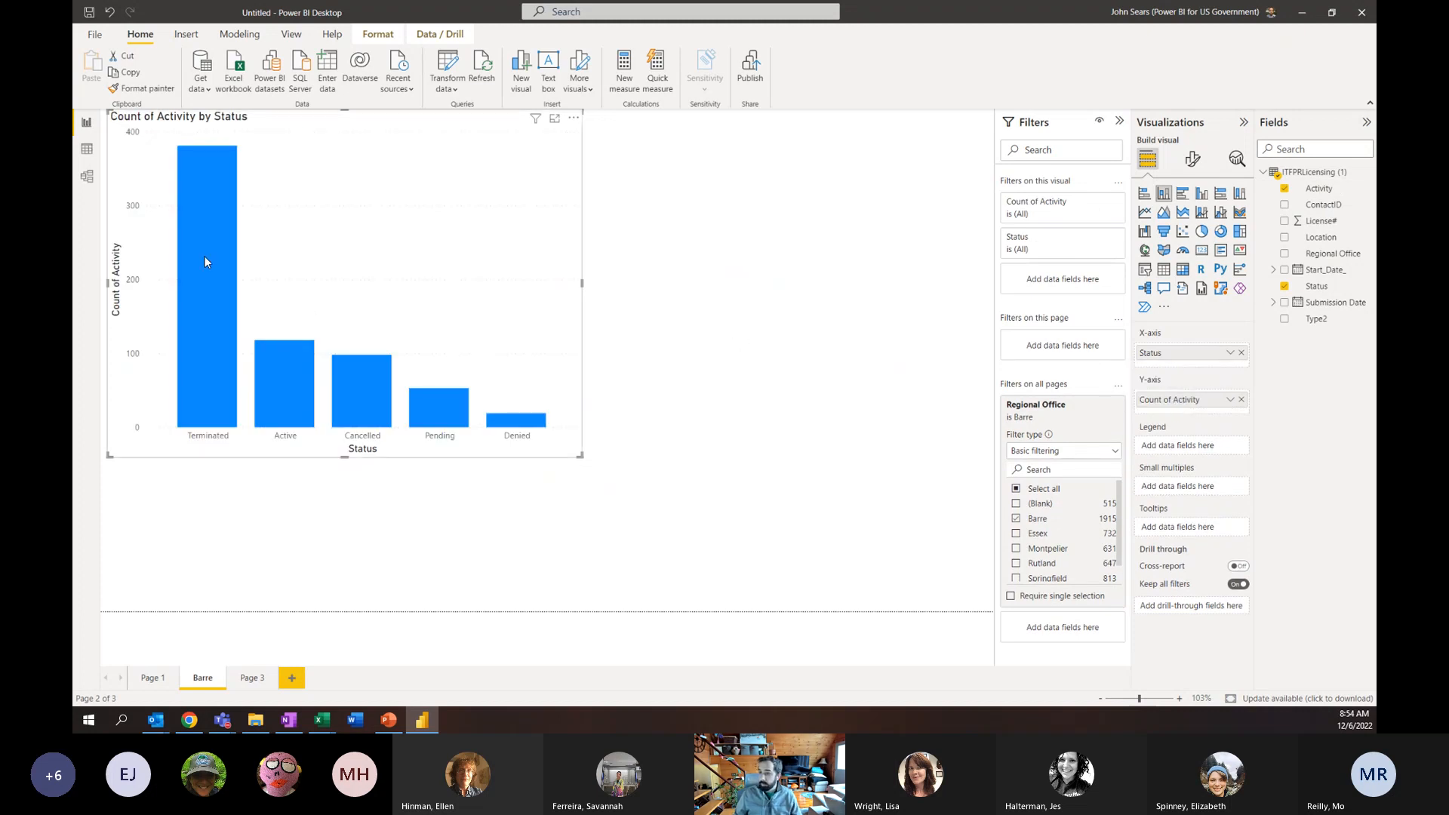
left_click(835, 371)
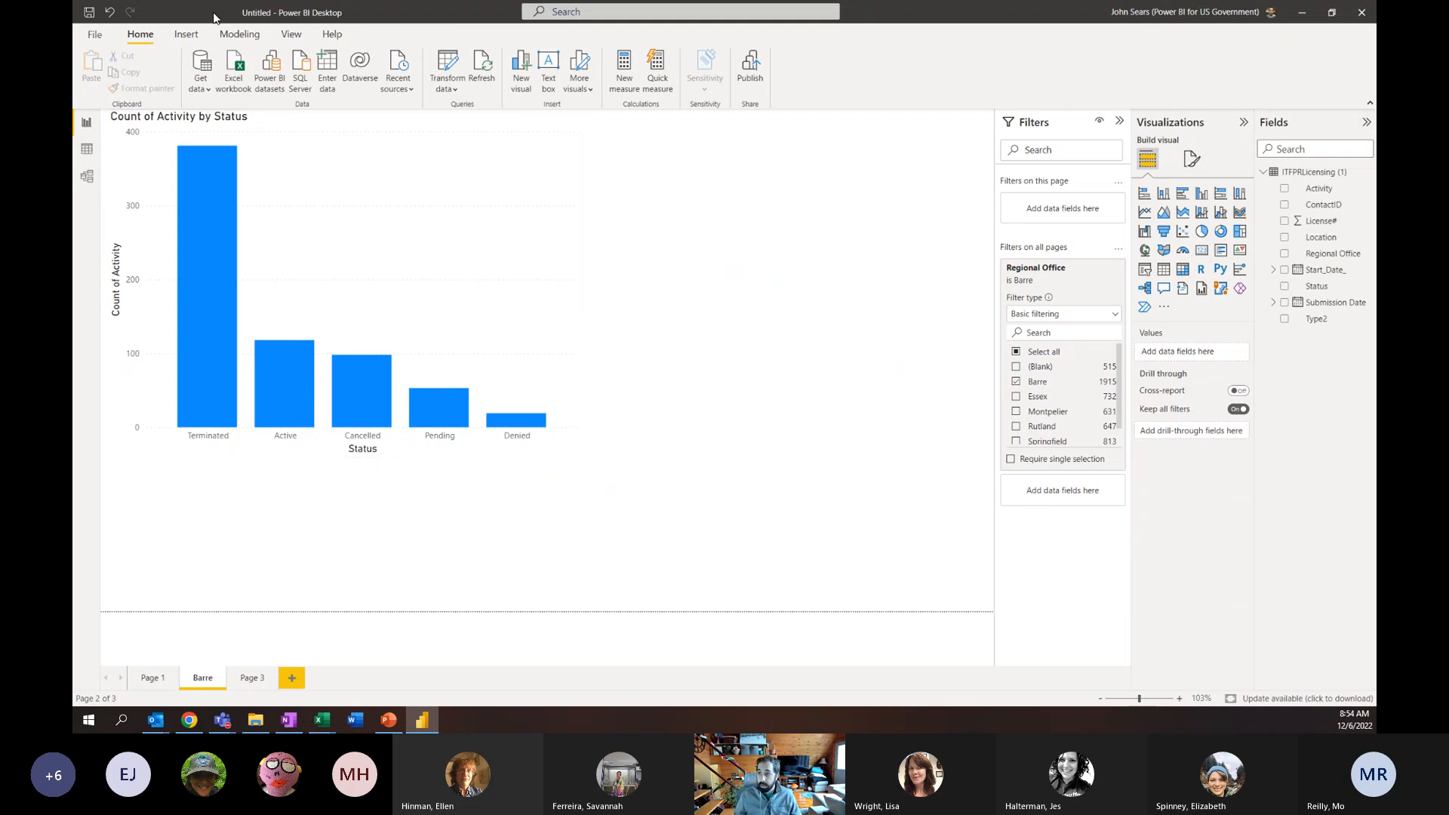
left_click(206, 298)
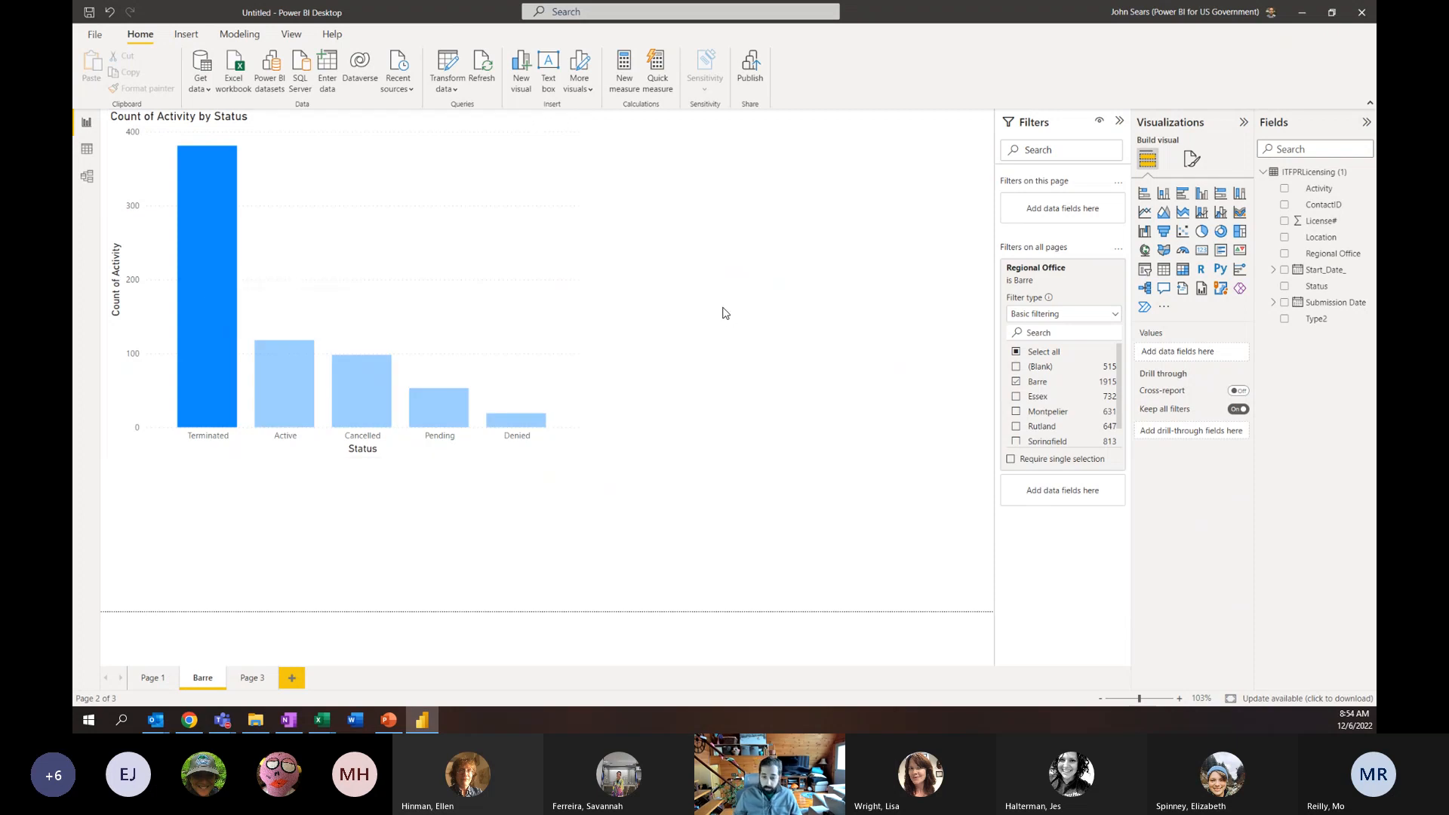
Switch to the PowerBI Essentials presentation in PowerPoint and view the Exercise slide and the Best Practices slide
left_click(396, 729)
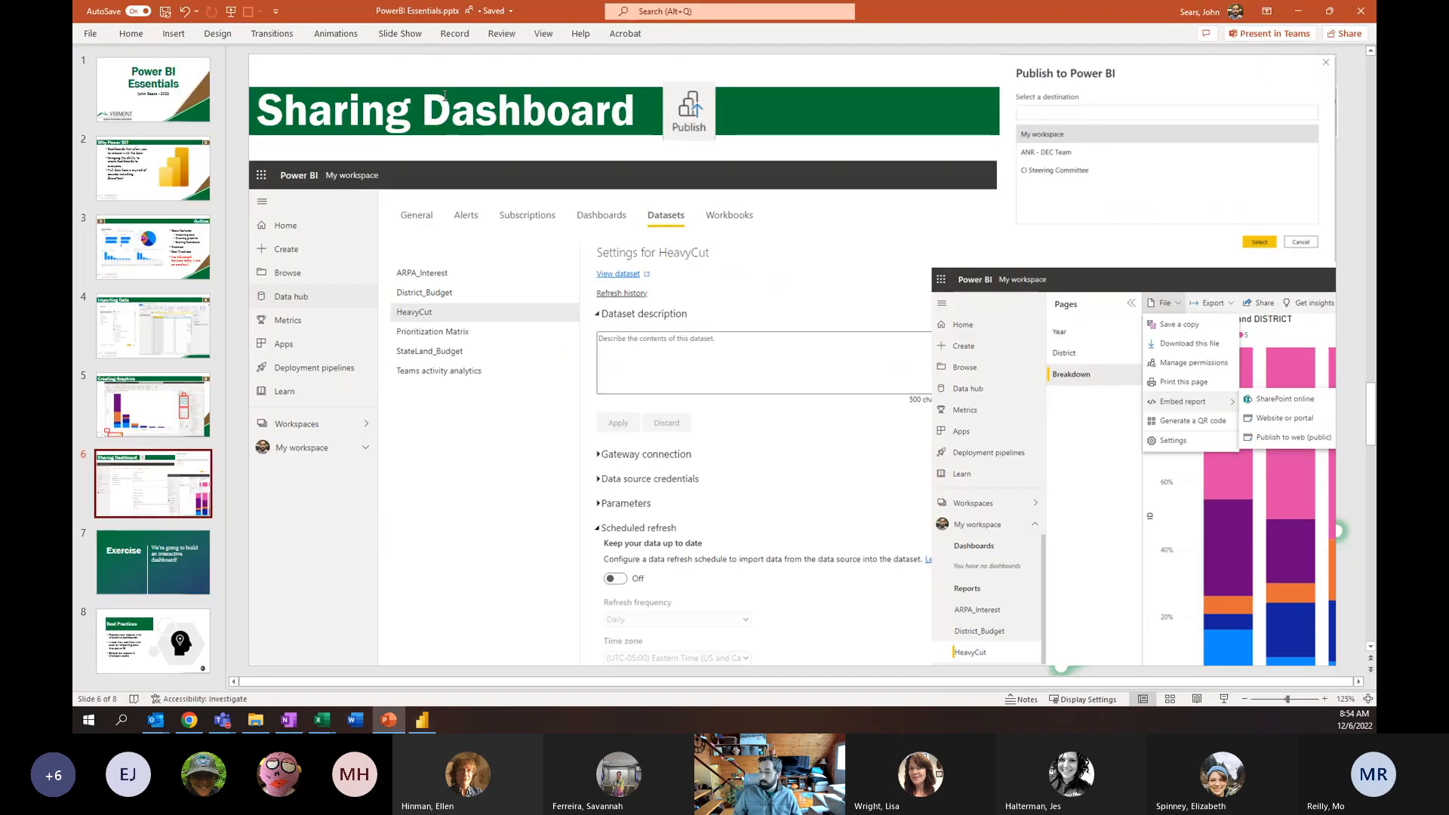
left_click(175, 590)
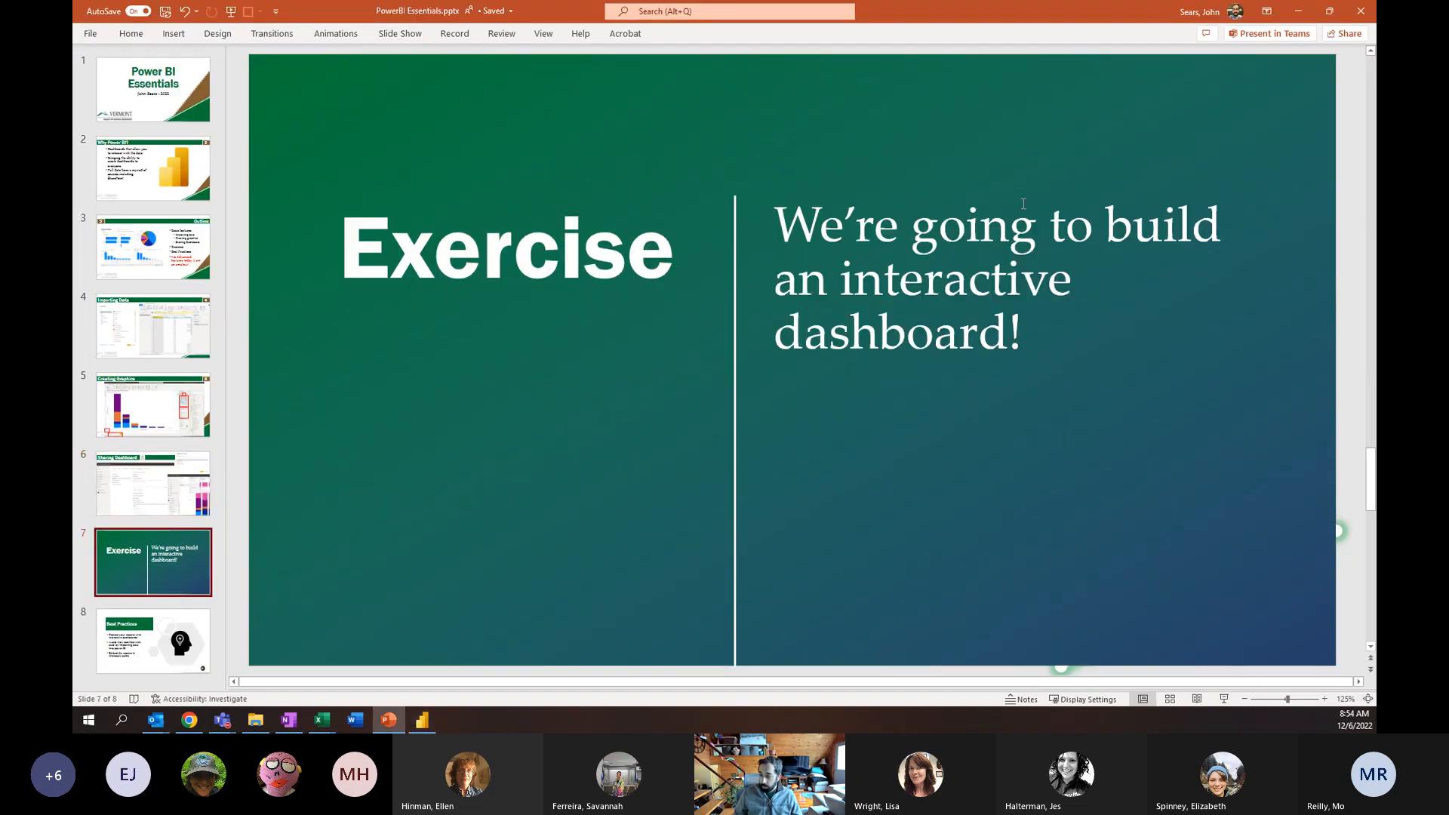
left_click(153, 641)
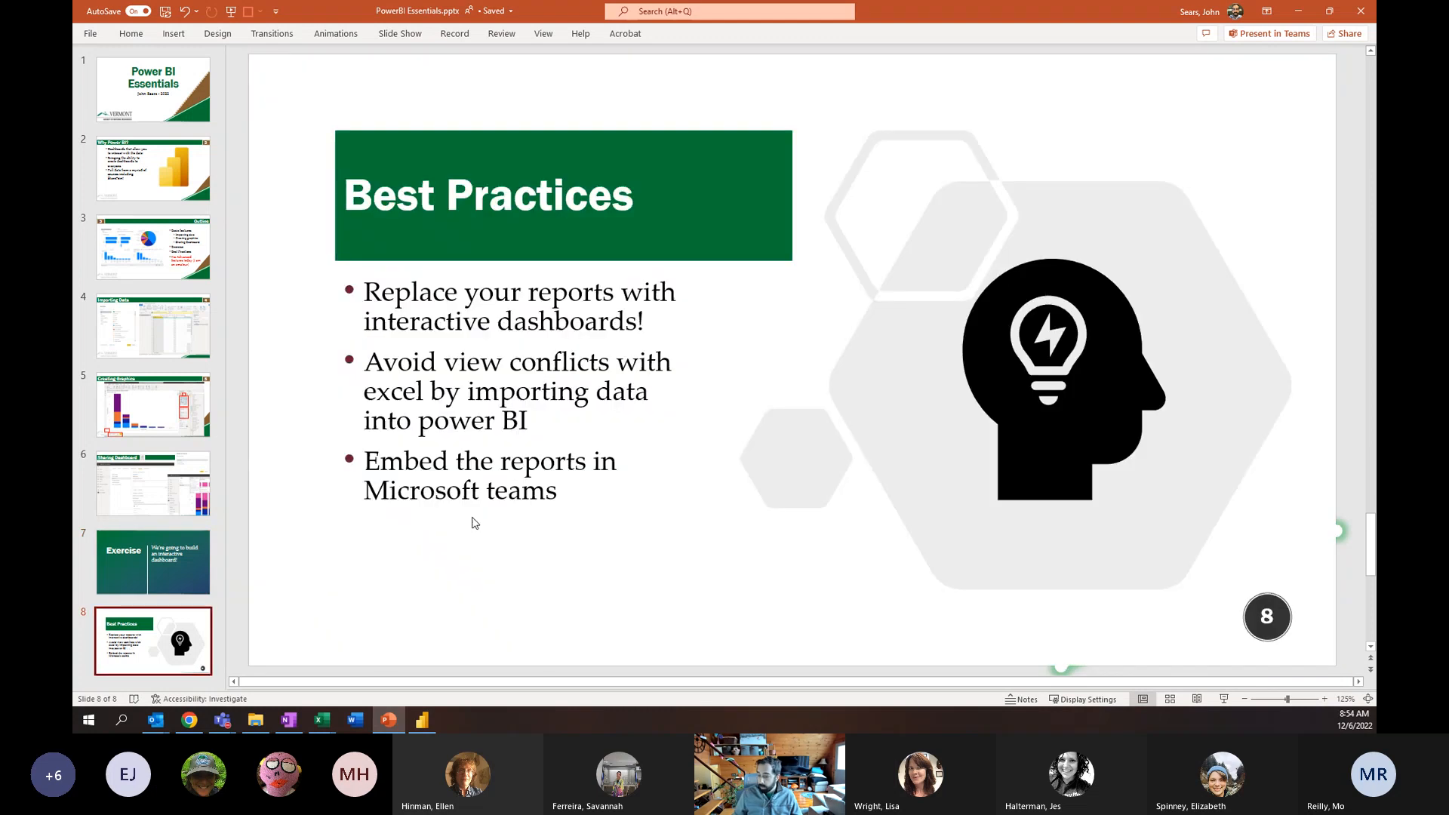